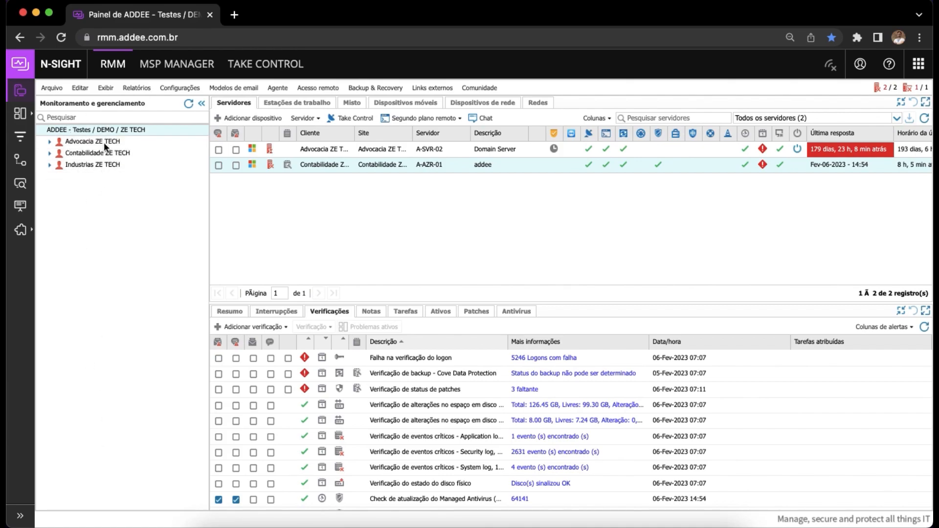
Expand the Advocacia, Contabilidade and Industrias ZE TECH clients in the monitoring tree to show their sites
left_click(50, 141)
left_click(50, 175)
left_click(50, 165)
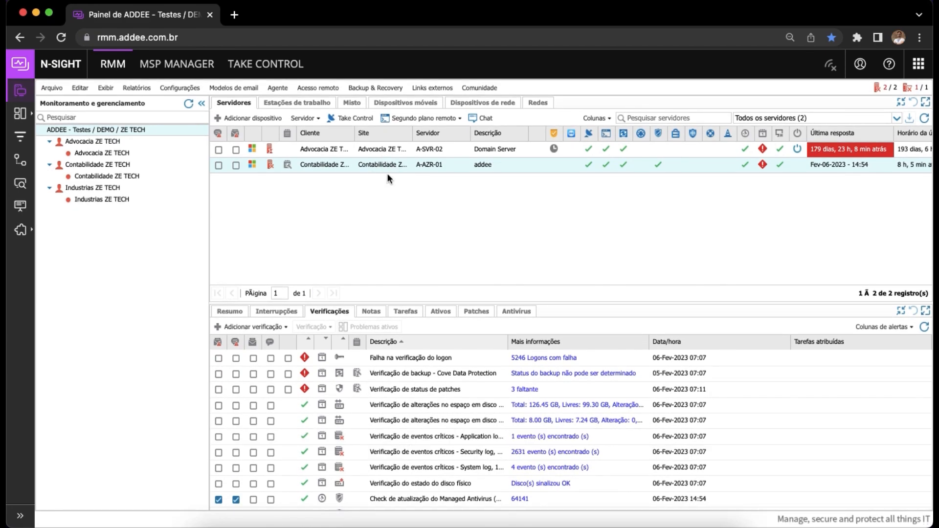
Look through the monitoring checks of server A-AZR-01 and its summary of agent features and check status
scroll(387, 407, "down", 10)
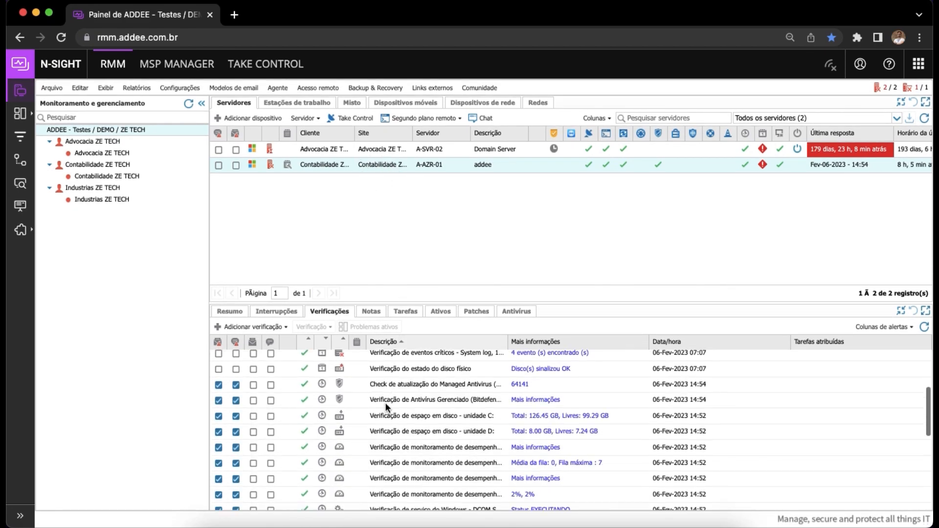
scroll(385, 407, "up", 10)
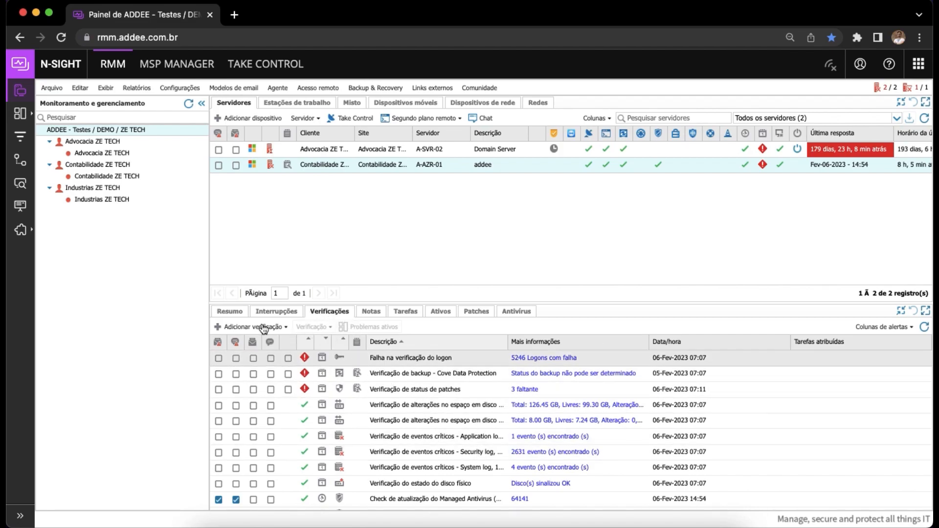
left_click(228, 312)
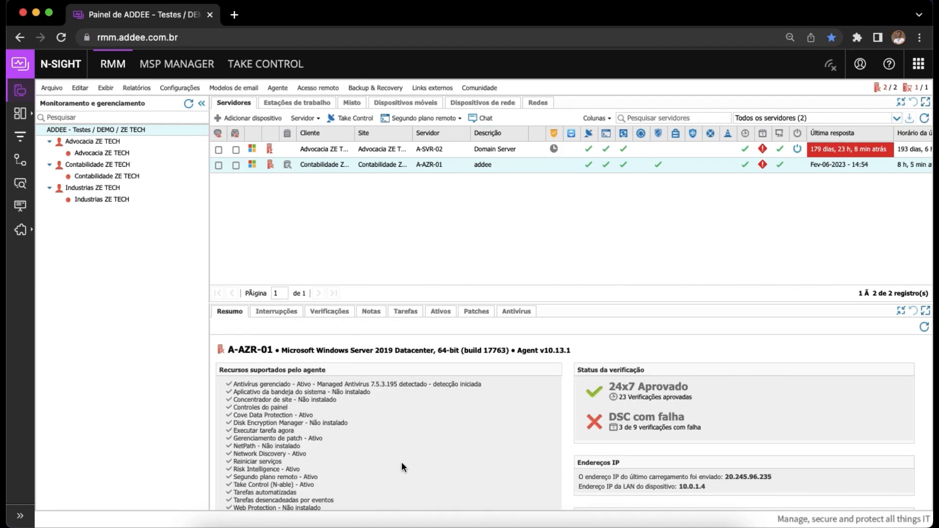
scroll(401, 462, "down", 5)
scroll(401, 467, "up", 3)
Review server A-AZR-01's automated tasks and its hardware and software assets, and return to its checks
left_click(408, 311)
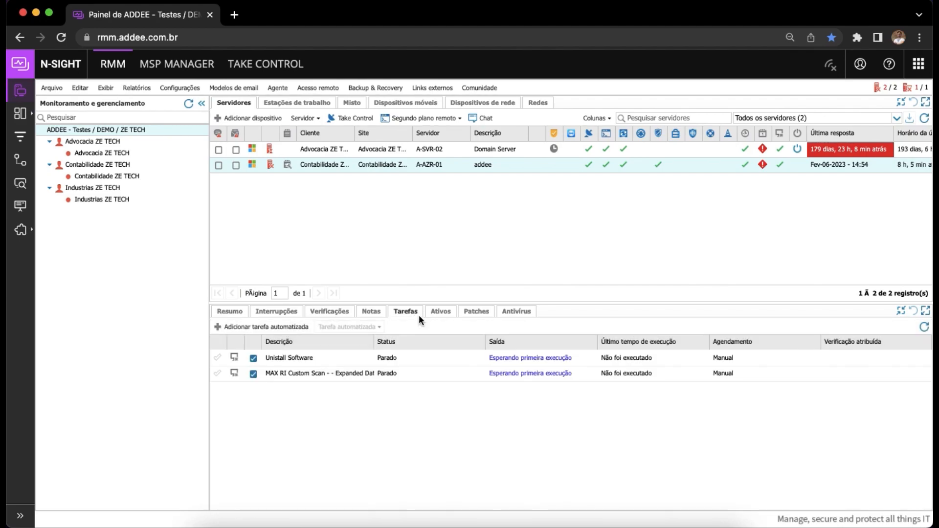
left_click(442, 312)
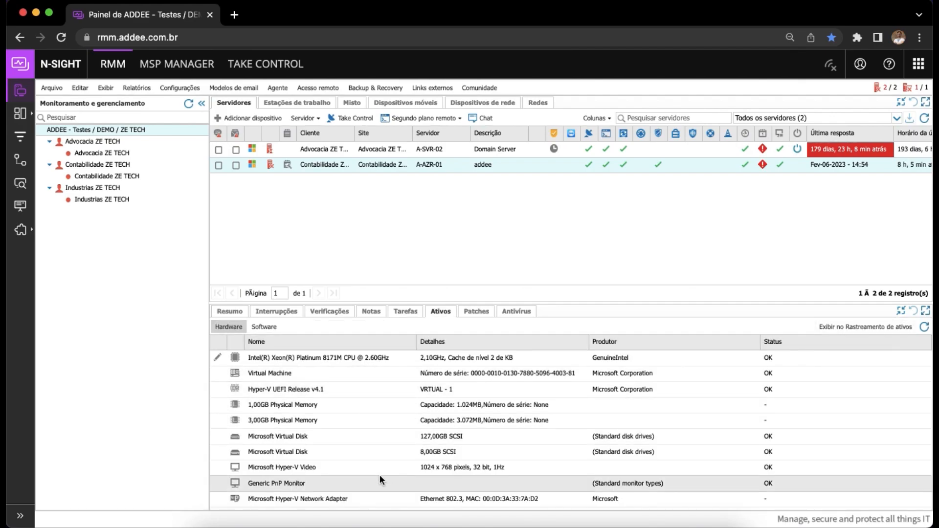
left_click(261, 327)
left_click(223, 328)
left_click(326, 312)
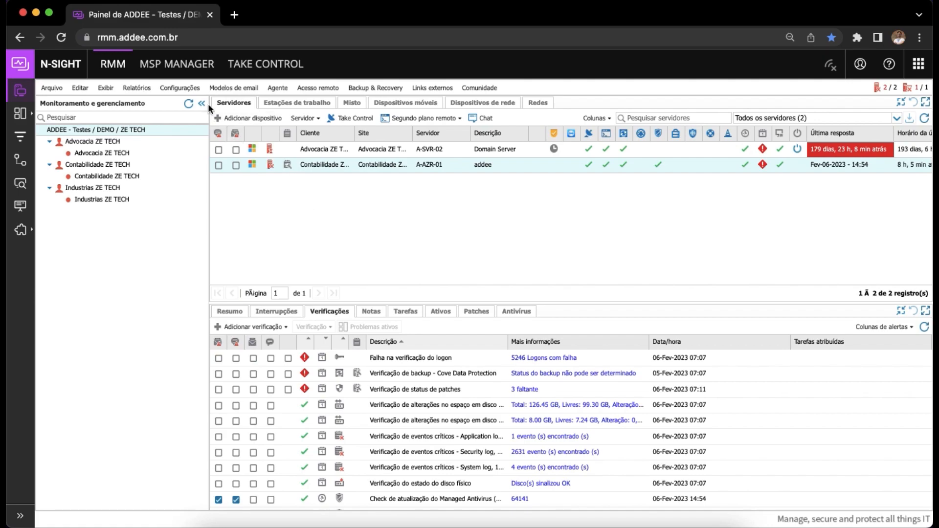
Review the session timeout options and IP address restrictions in the general security settings, and close them without saving
left_click(178, 90)
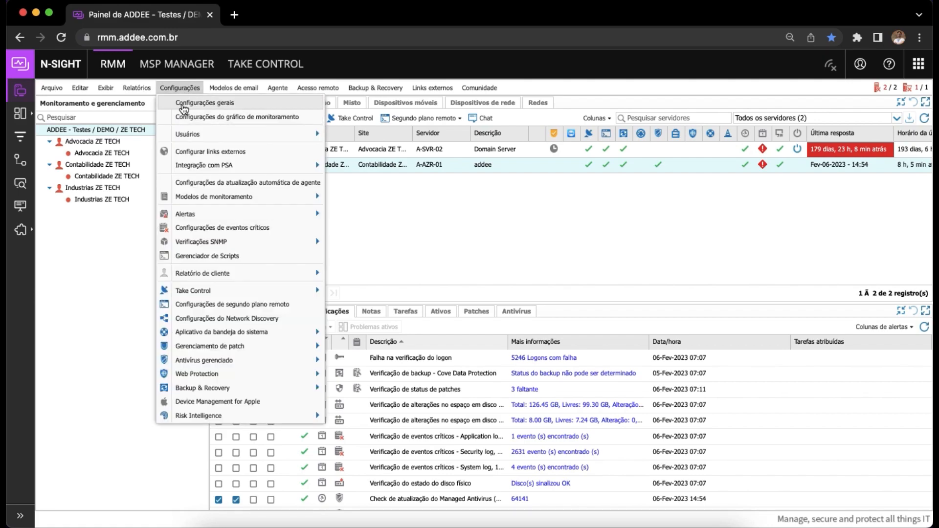
left_click(181, 104)
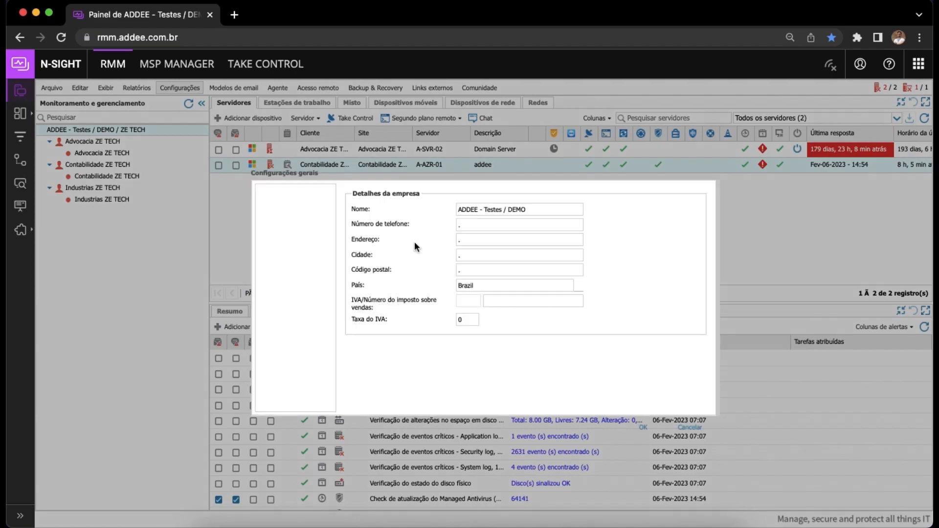
left_click(281, 278)
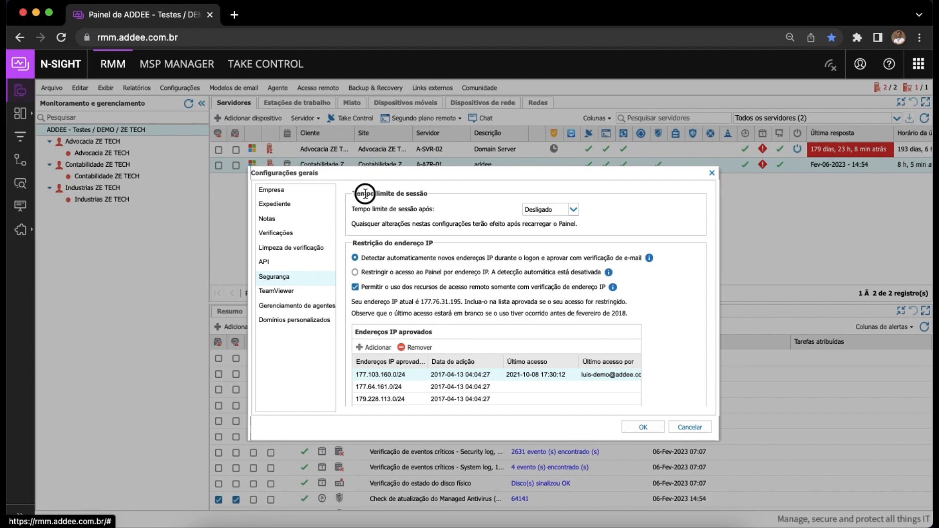
left_click(574, 209)
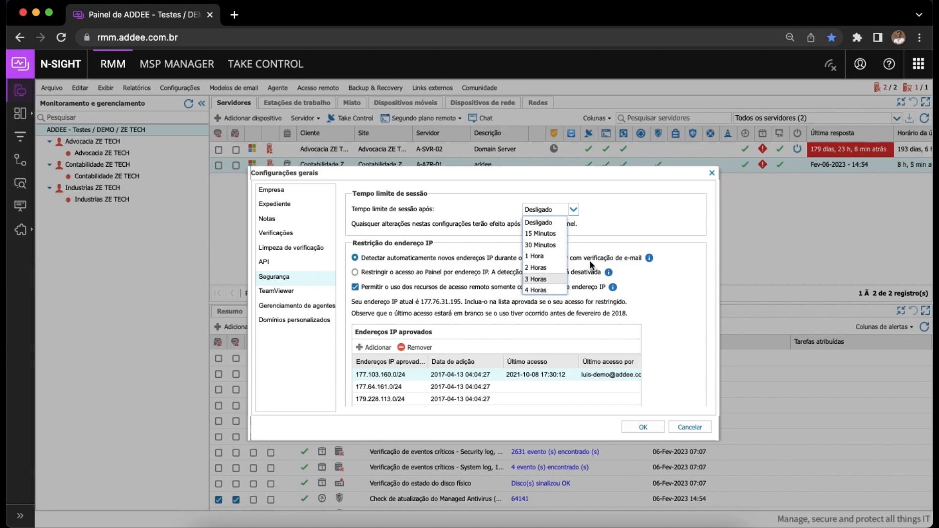
left_click(619, 227)
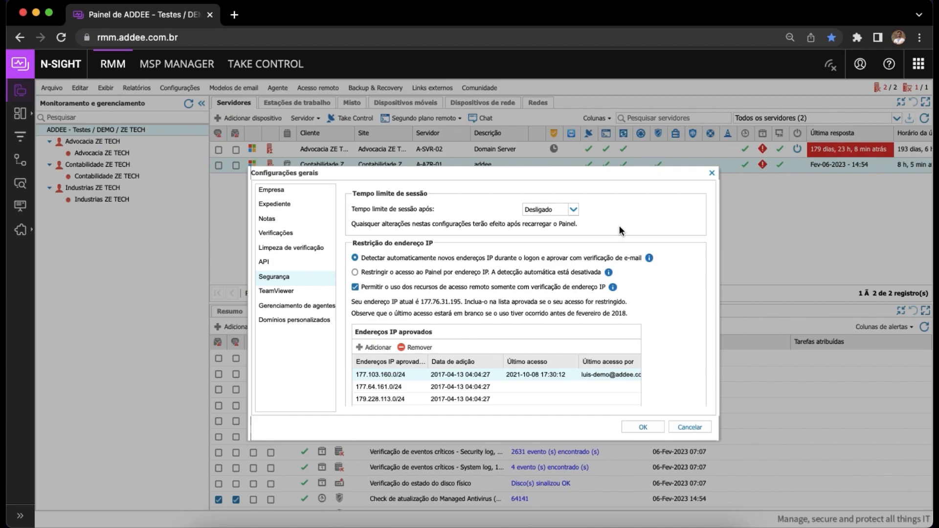
left_click(573, 209)
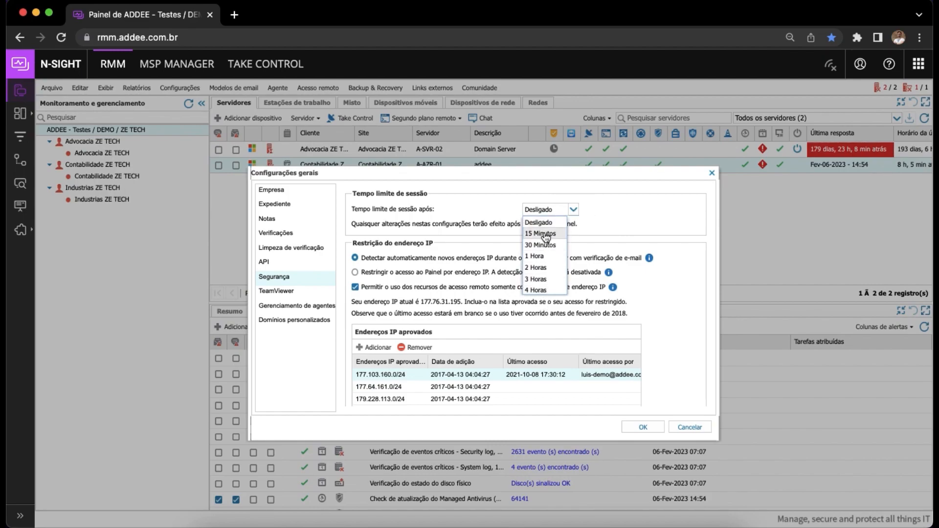
left_click(629, 218)
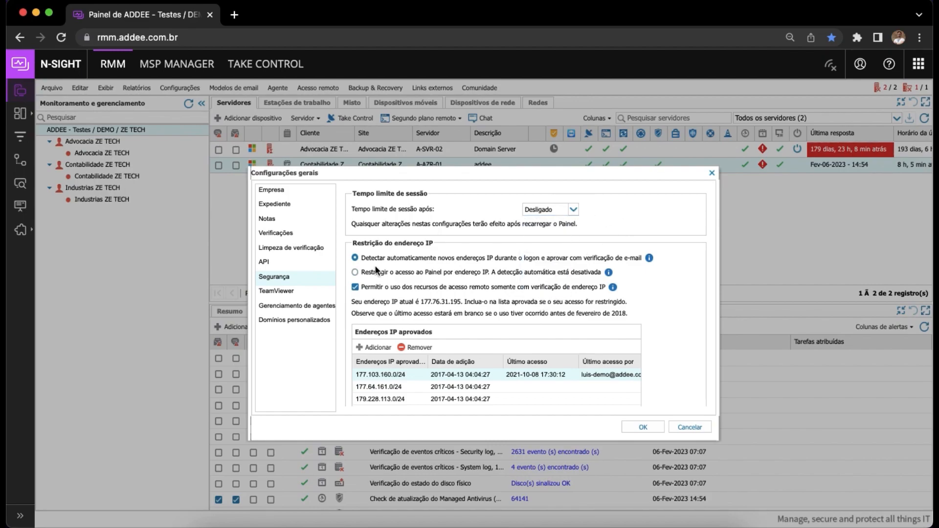
left_click(352, 246)
left_click(690, 427)
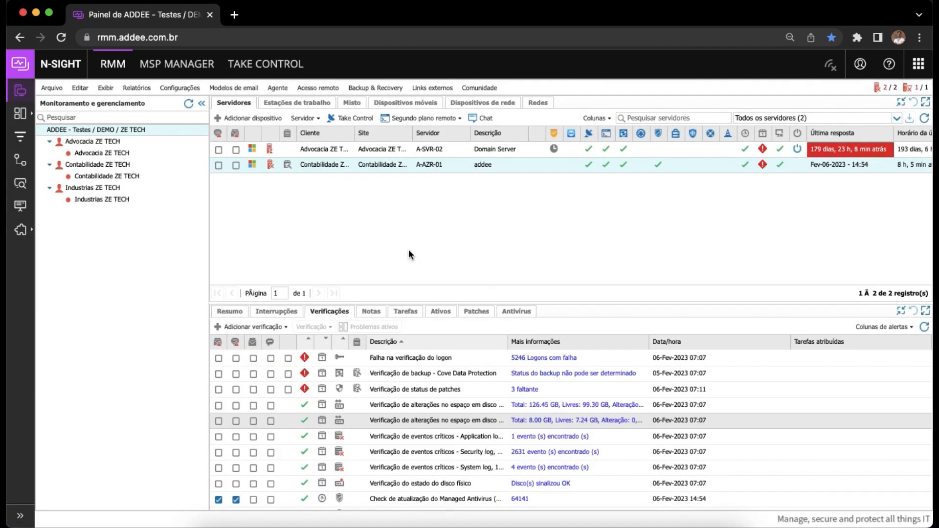
Examine the user accounts list for each account's role, client group and 2FA status, and close it without saving
left_click(180, 88)
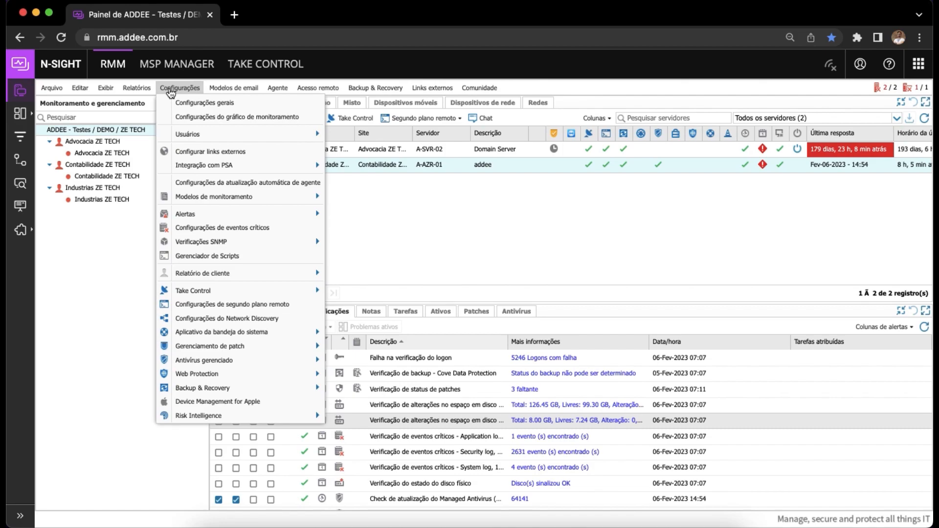
mouse_move(189, 137)
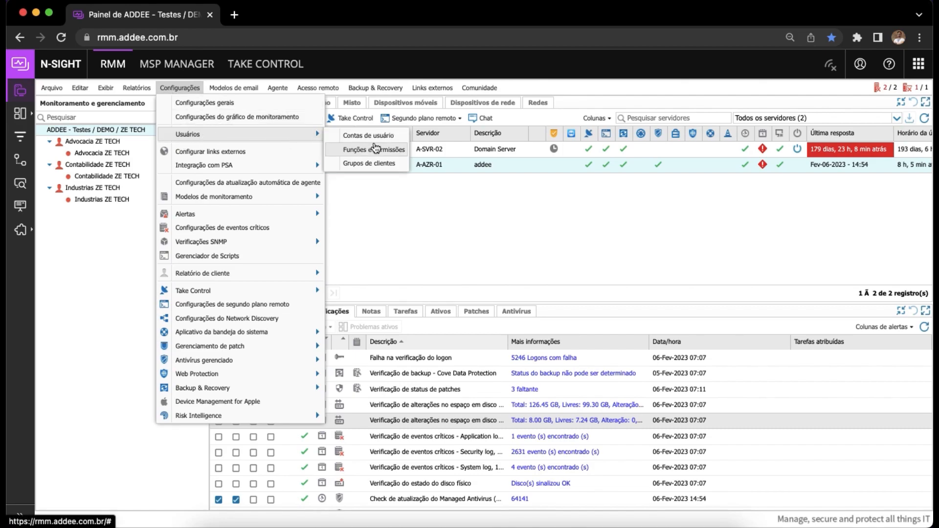
left_click(374, 137)
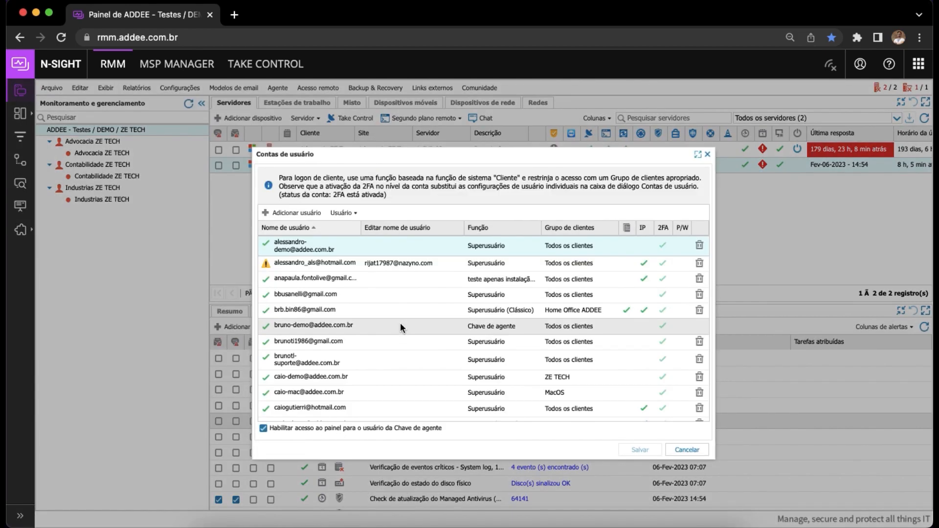
scroll(335, 266, "down", 10)
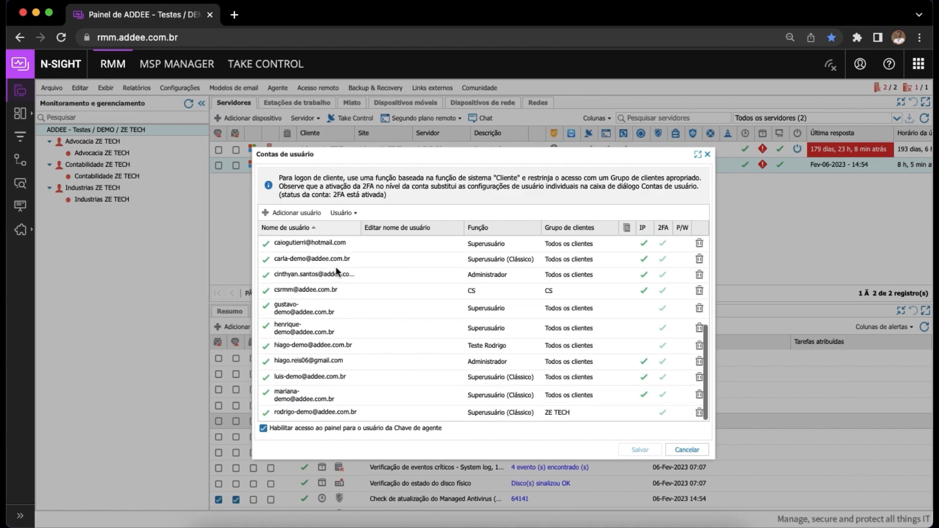
scroll(317, 383, "up", 10)
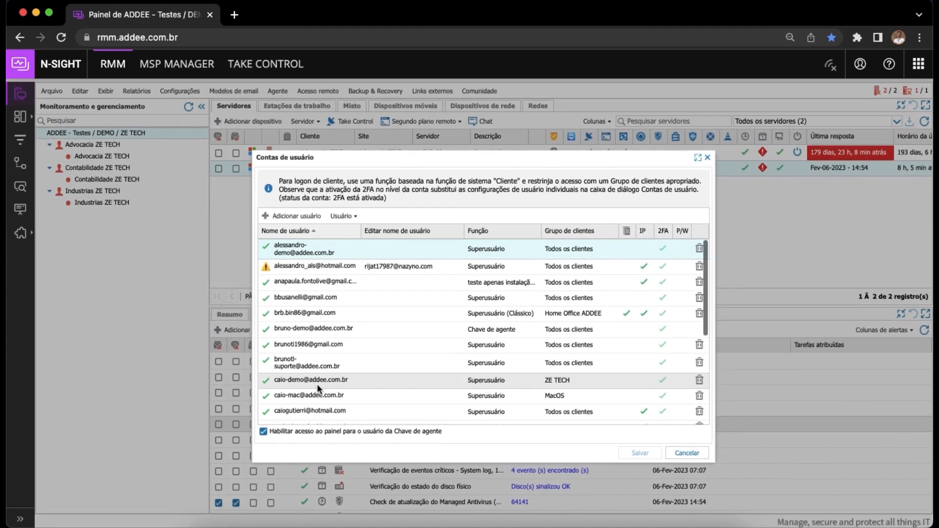
scroll(309, 293, "down", 5)
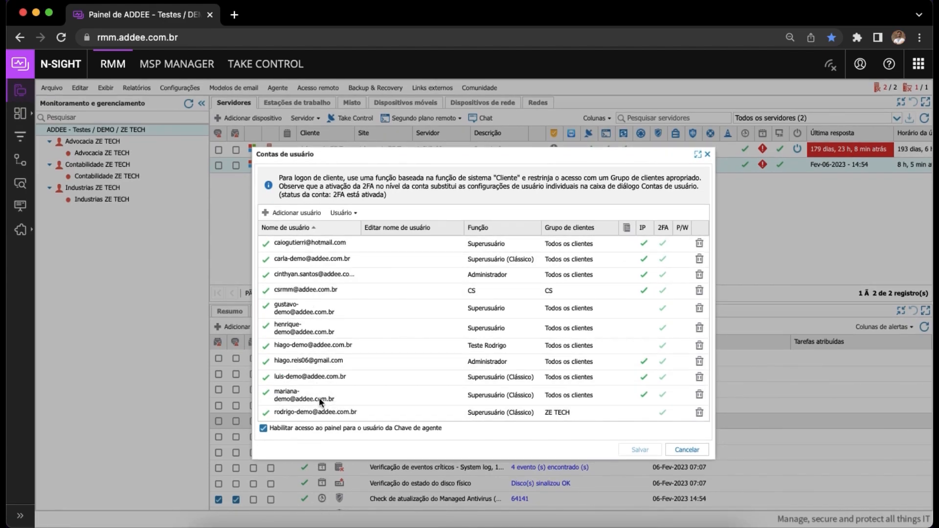
scroll(321, 344, "up", 3)
scroll(321, 344, "down", 3)
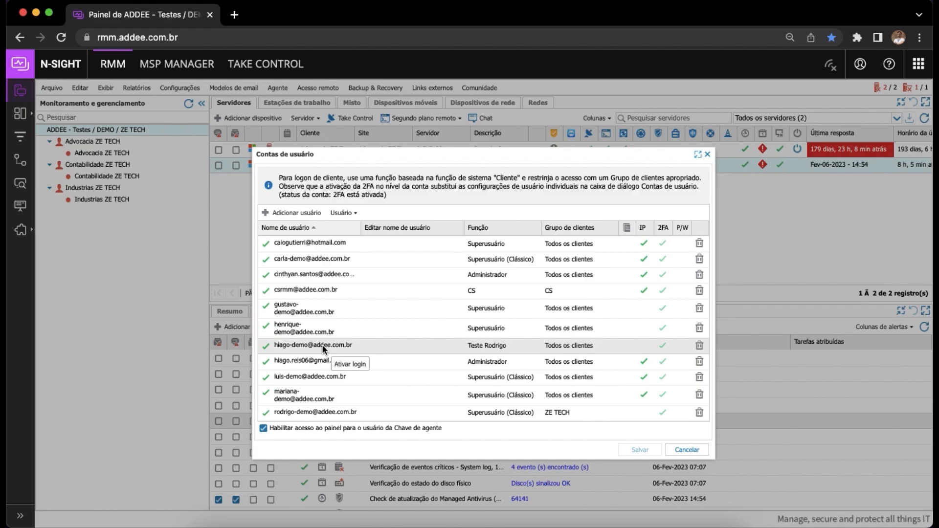
scroll(322, 345, "up", 2)
scroll(322, 345, "down", 2)
scroll(322, 344, "up", 5)
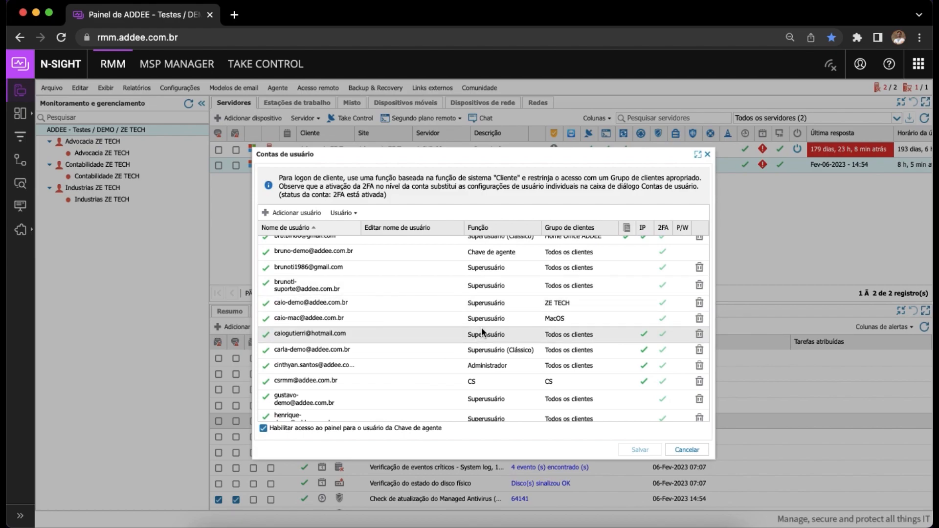
scroll(481, 327, "down", 3)
left_click(687, 450)
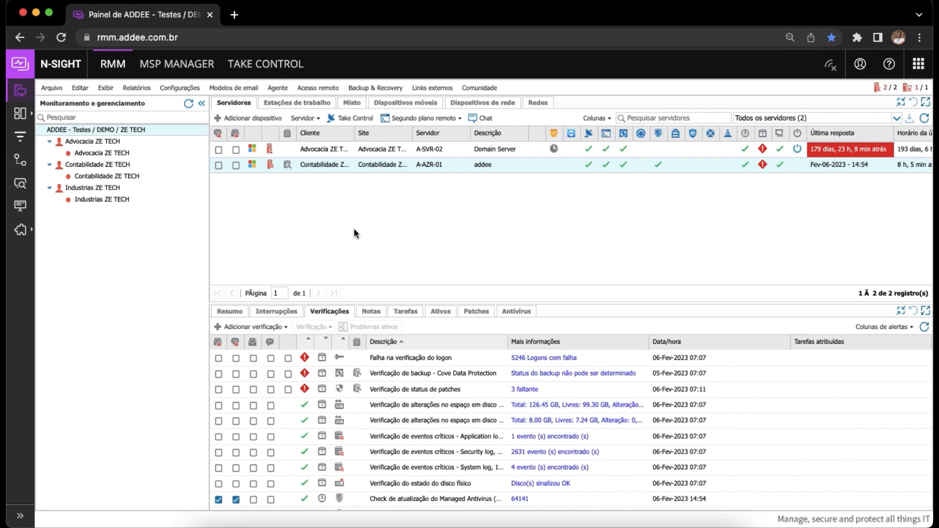
Generate the user audit report for 2023-02-01 to 2023-02-06, covering all users, actions and events
left_click(137, 87)
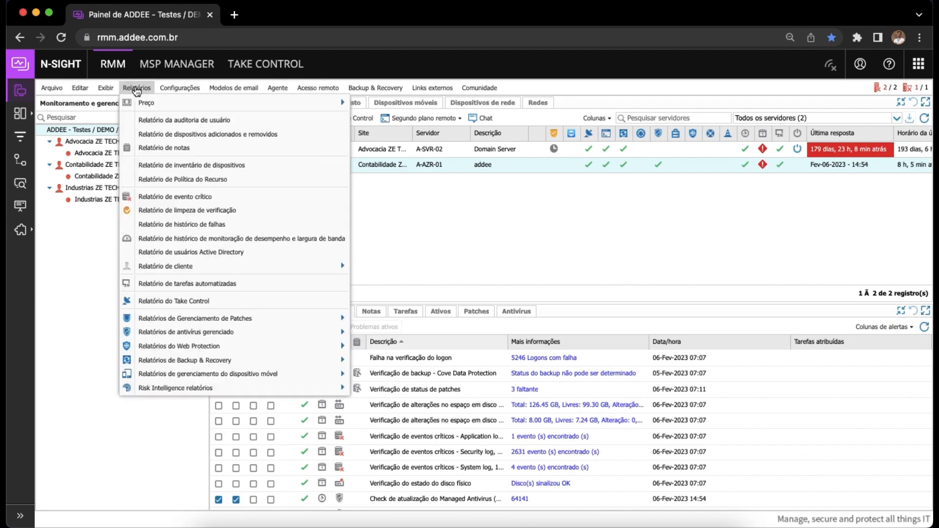
left_click(141, 120)
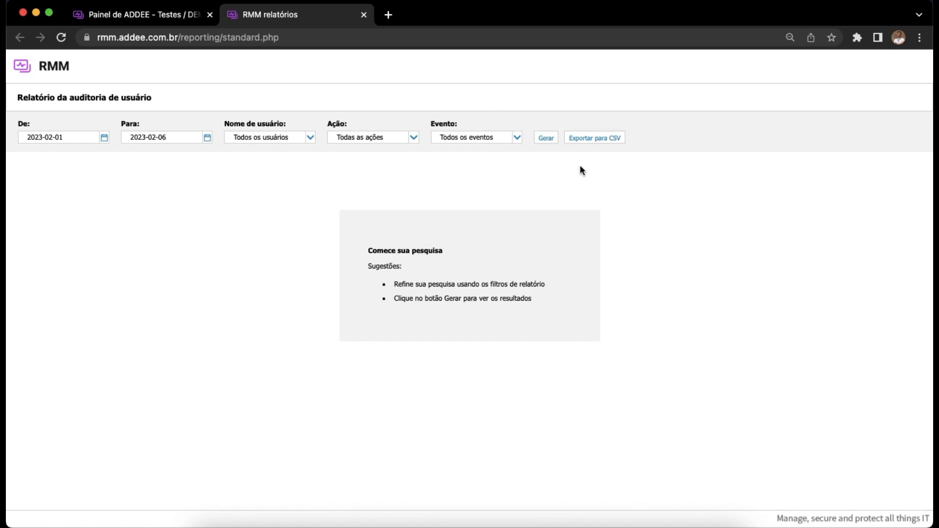
left_click(556, 147)
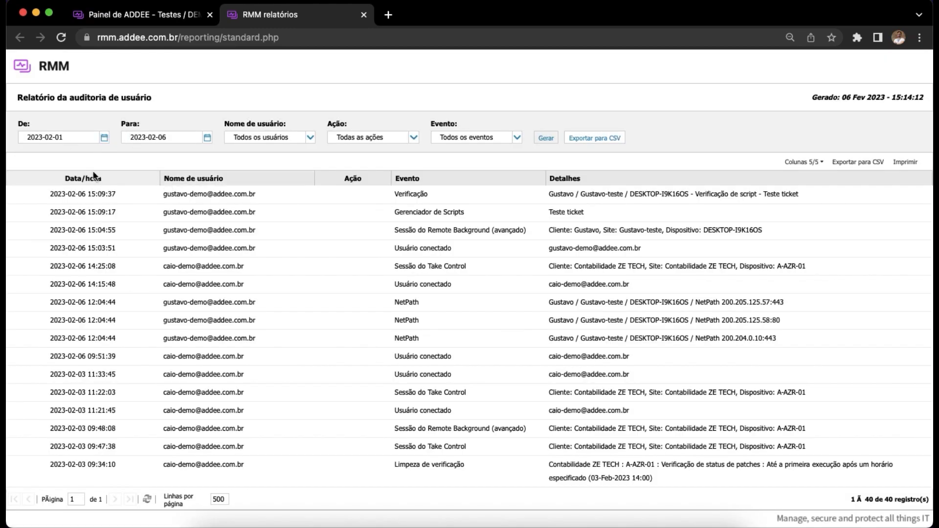
Examine the audit report's entries for the date, user, action, event and details of each logged activity
scroll(429, 296, "down", 2)
scroll(430, 295, "up", 2)
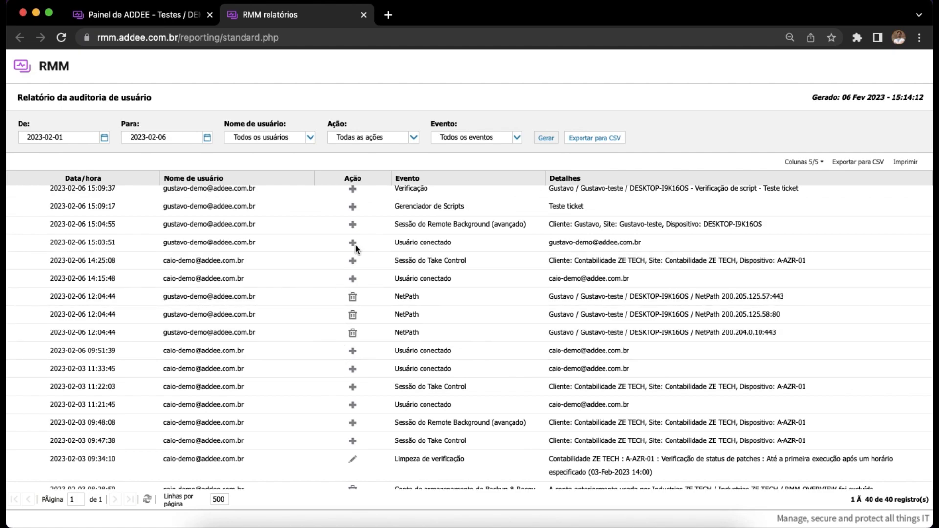
scroll(368, 339, "down", 2)
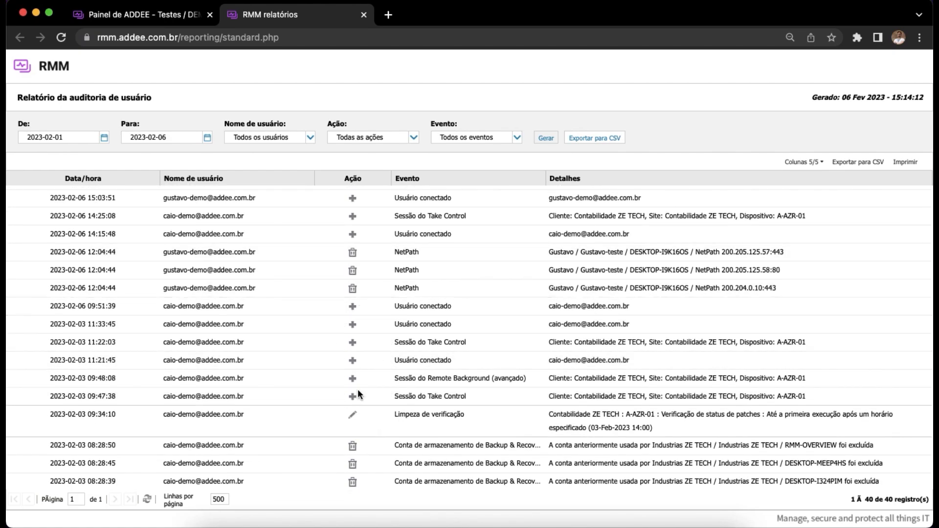
scroll(360, 347, "down", 2)
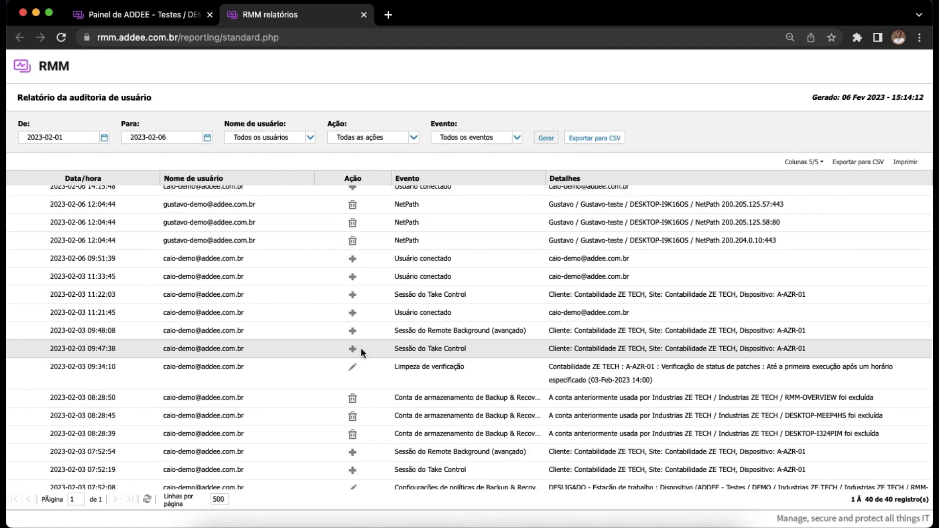
scroll(361, 349, "down", 1)
scroll(377, 373, "down", 15)
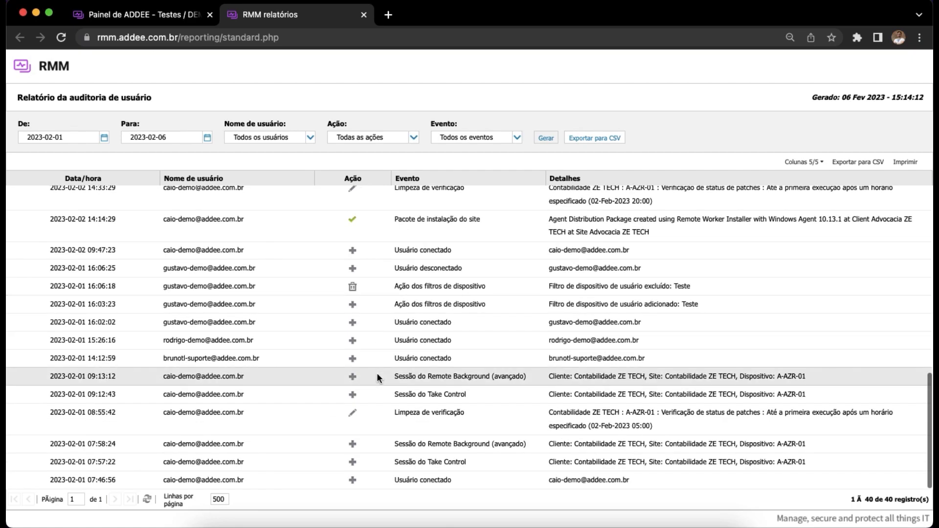
scroll(376, 373, "up", 15)
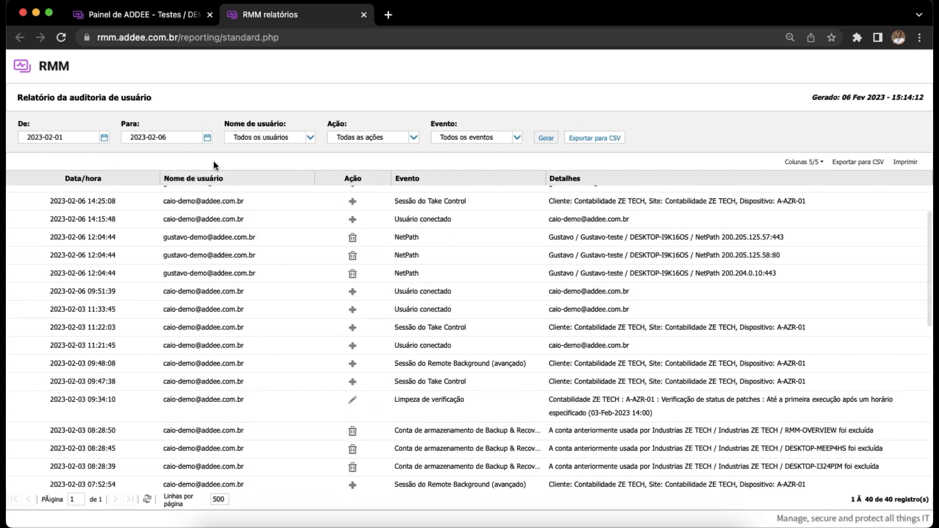
Check the available event, action and user name filter options of the audit report without changing them
left_click(518, 138)
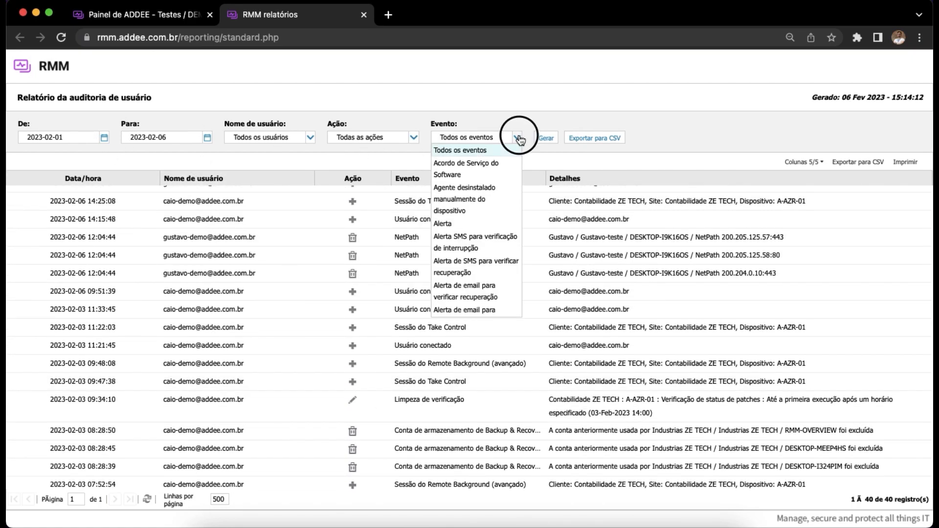
left_click(518, 138)
left_click(414, 138)
left_click(414, 138)
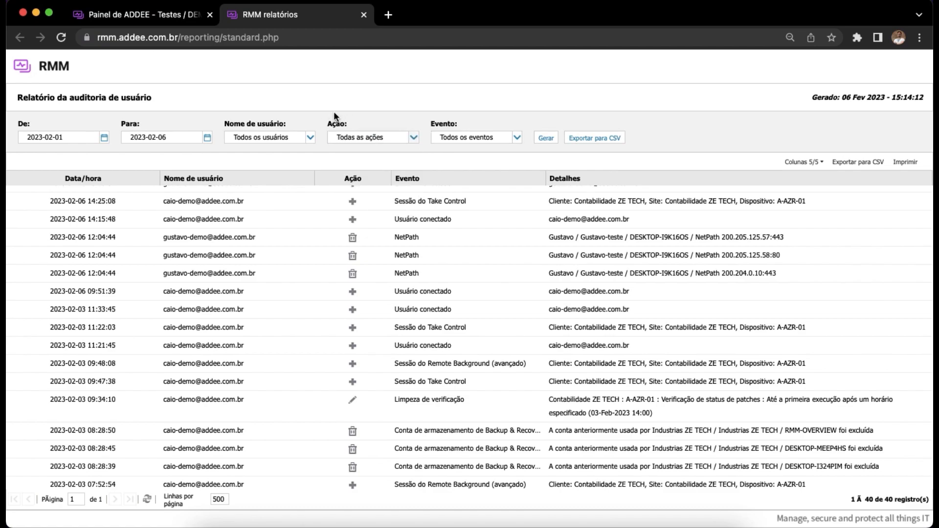
left_click(310, 139)
left_click(311, 138)
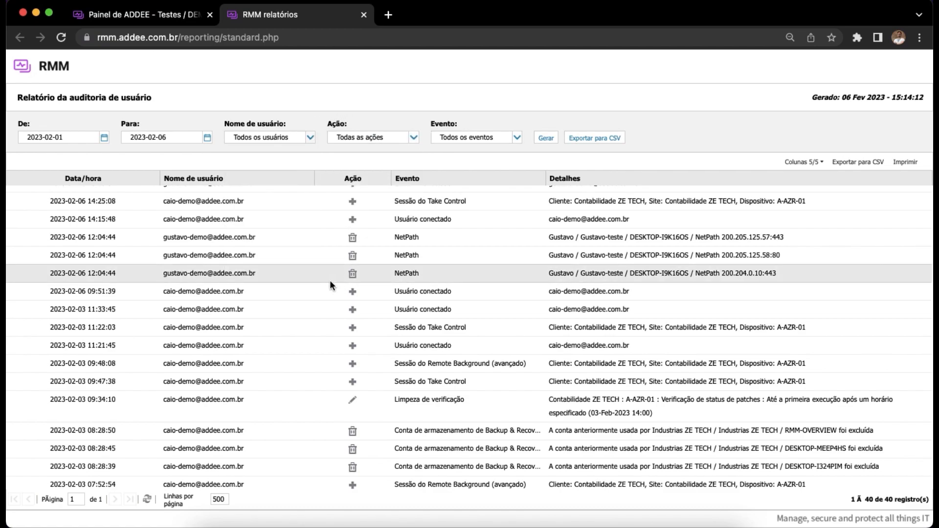
Close the audit report and check the client and site choices in the form for adding a device
left_click(364, 15)
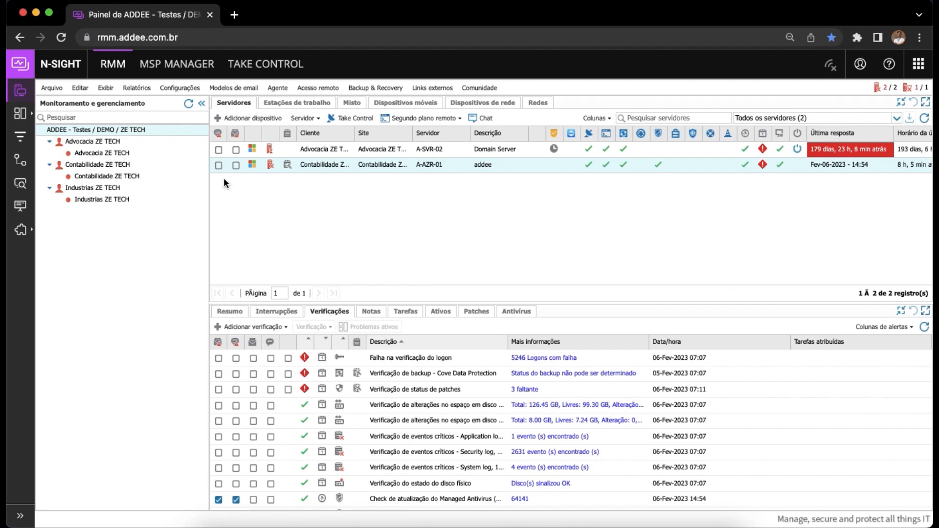
left_click(251, 122)
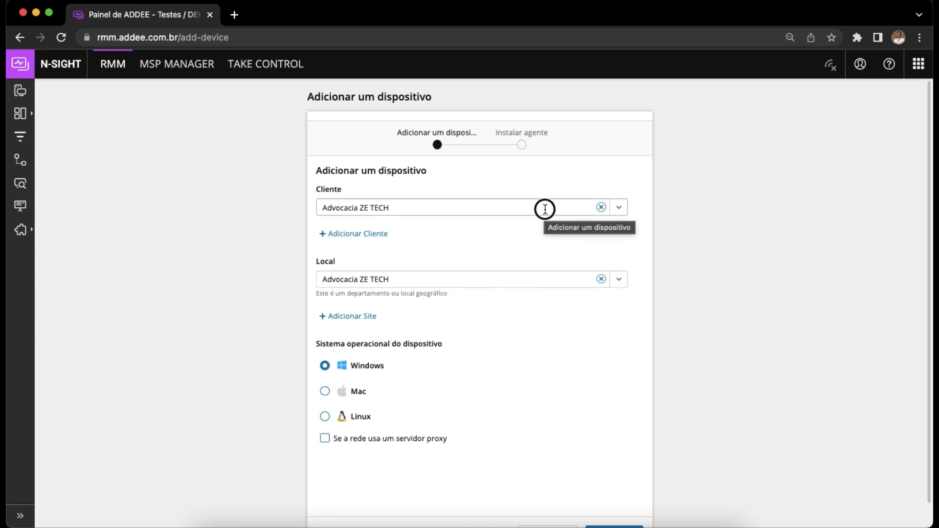
left_click(620, 208)
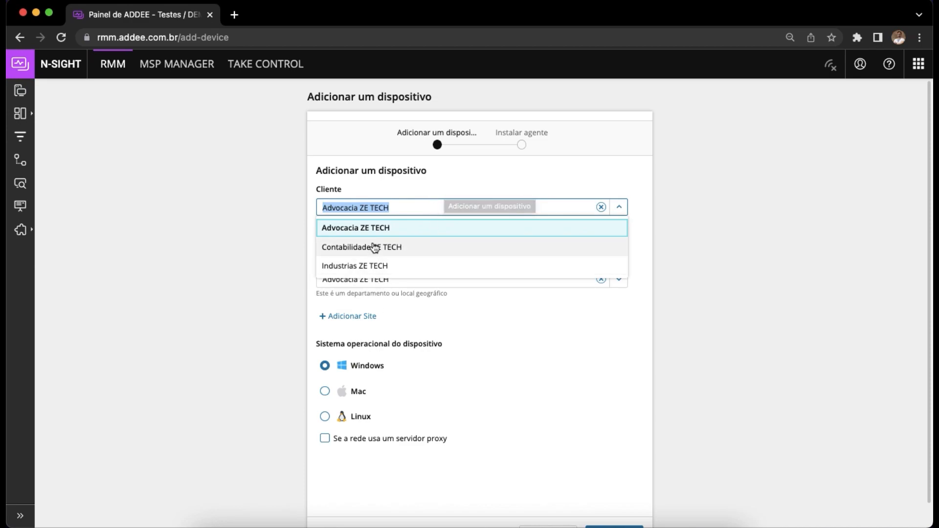
left_click(458, 173)
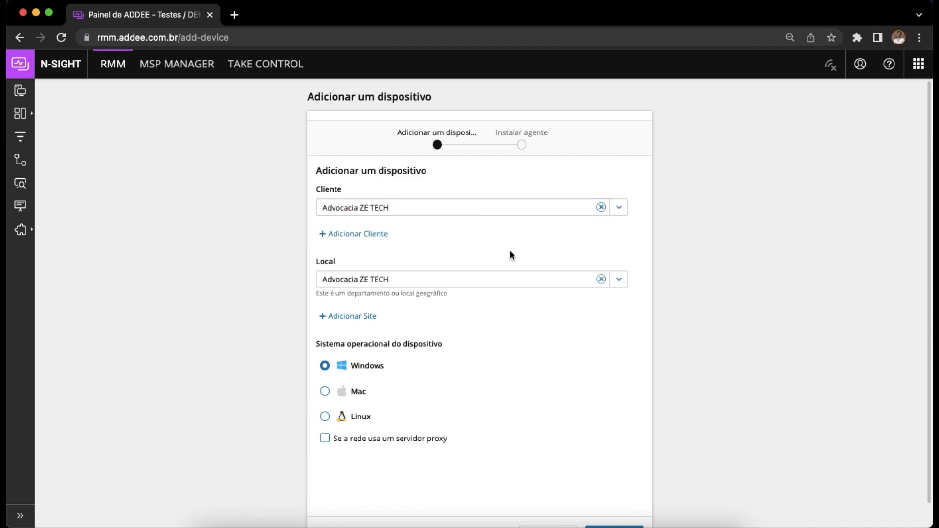
left_click(620, 281)
left_click(571, 379)
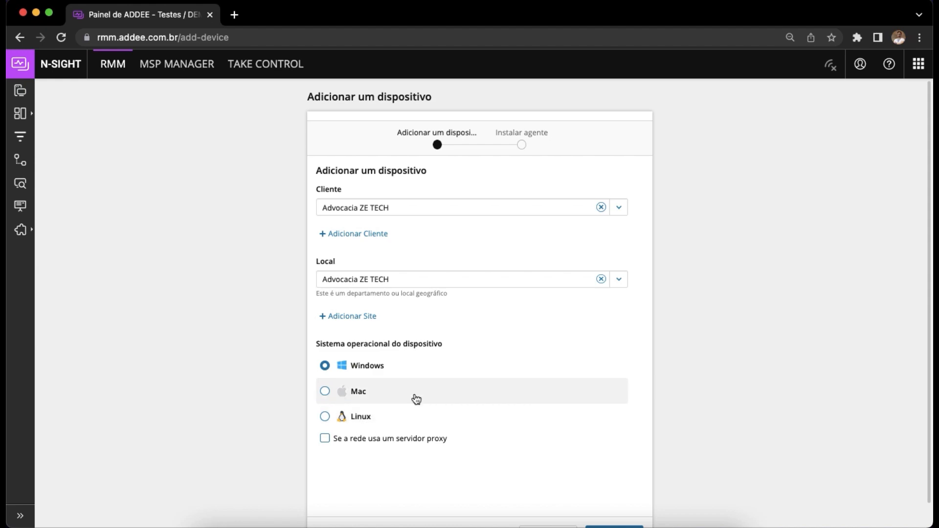
Check the optional proxy server fields of the new device form, and cancel adding the device
scroll(431, 477, "down", 1)
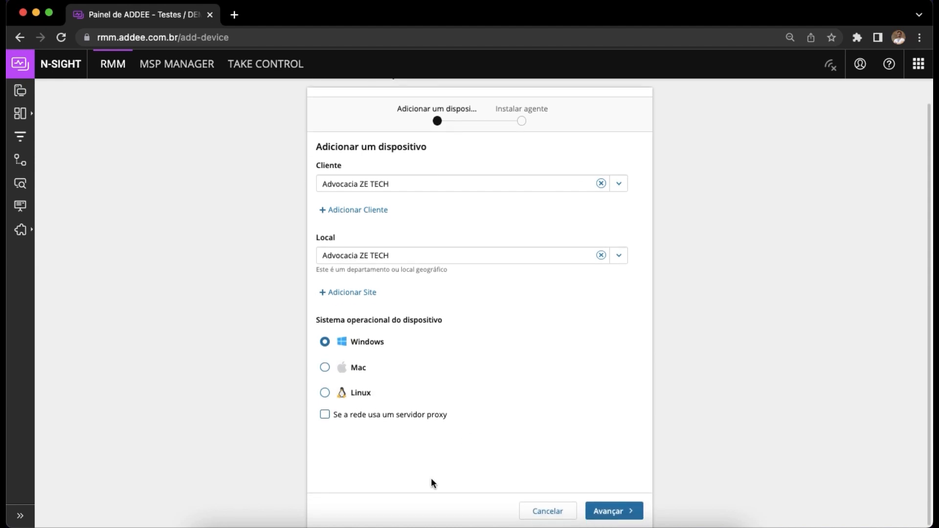
left_click(325, 414)
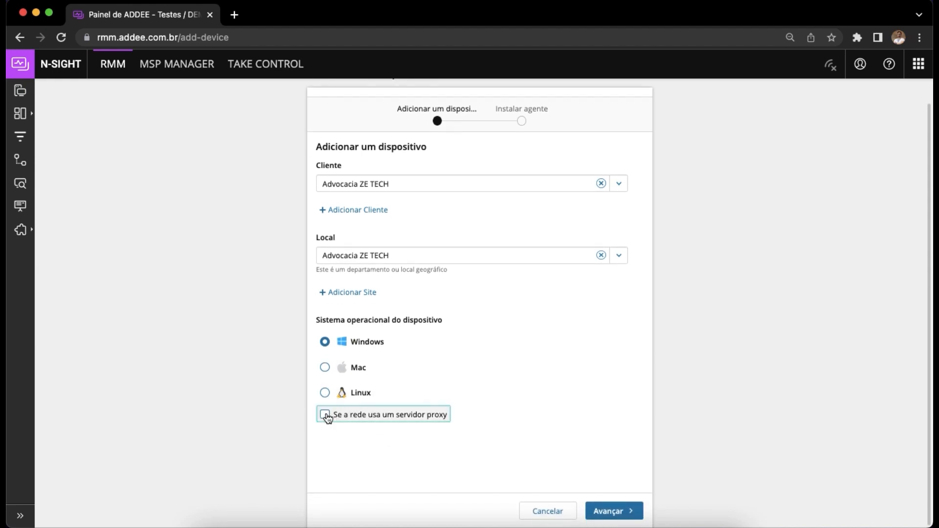
scroll(331, 454, "down", 3)
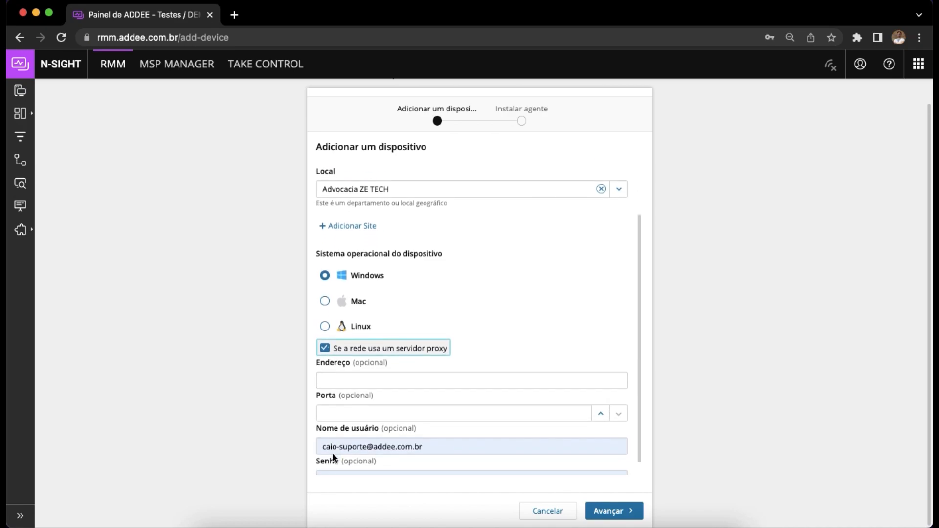
left_click(325, 379)
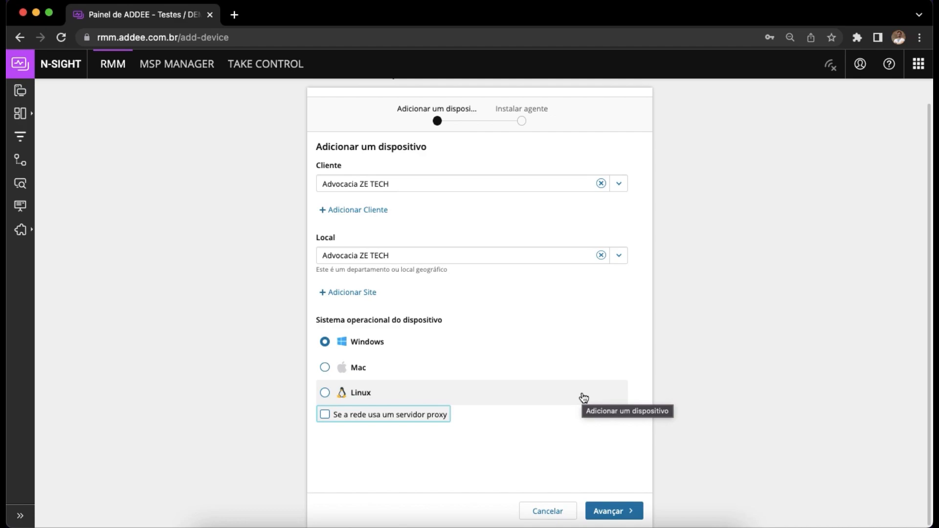
left_click(547, 510)
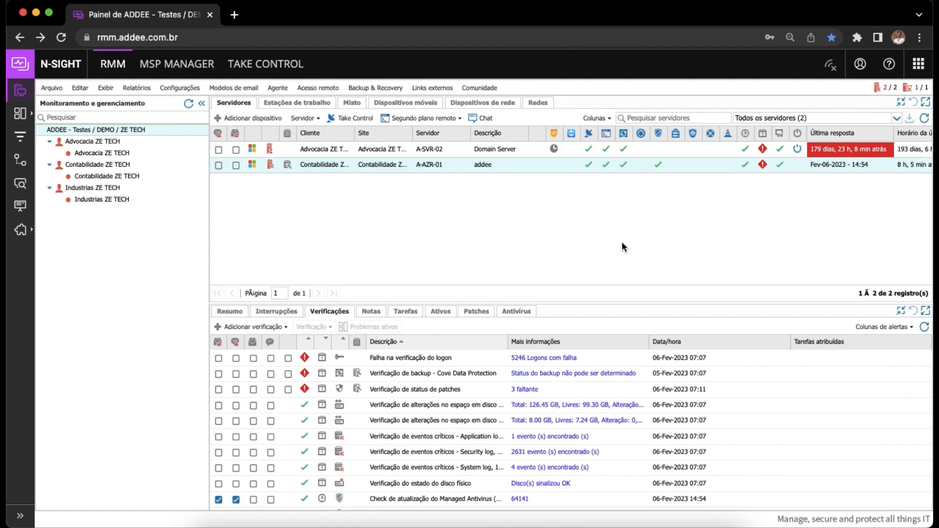
Examine the full list of checks for server A-AZR-01, including its Windows service checks
scroll(521, 389, "down", 10)
scroll(520, 390, "down", 5)
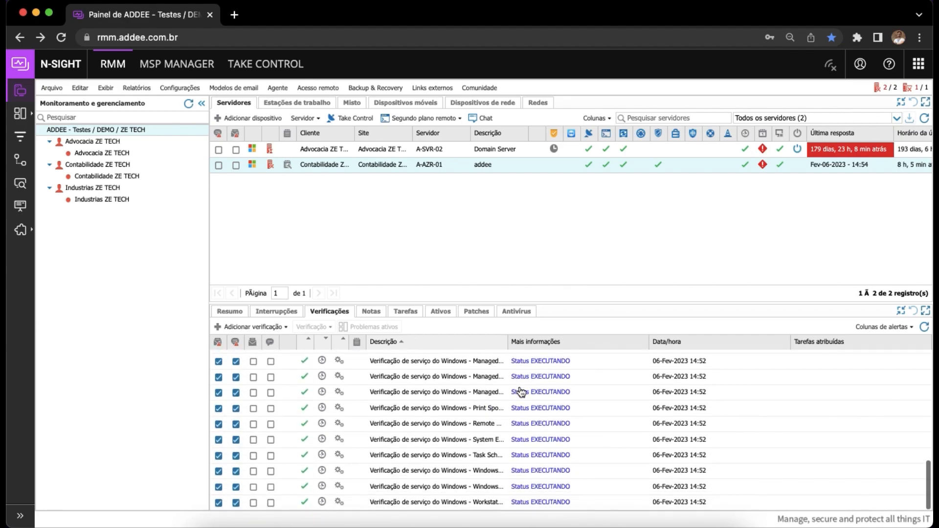
scroll(476, 458, "up", 15)
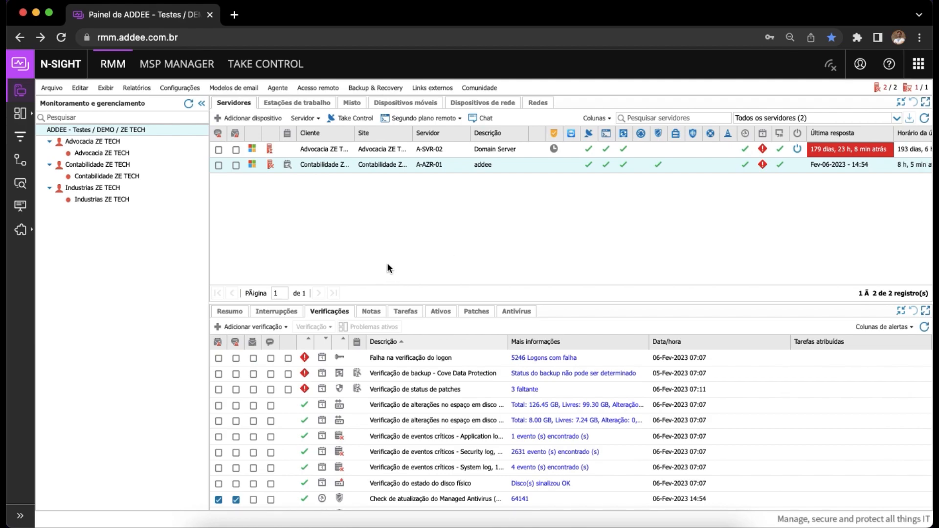
Set the limit unit of a new 24x7 disk space check on C:\ to GBytes, and cancel the check
left_click(257, 328)
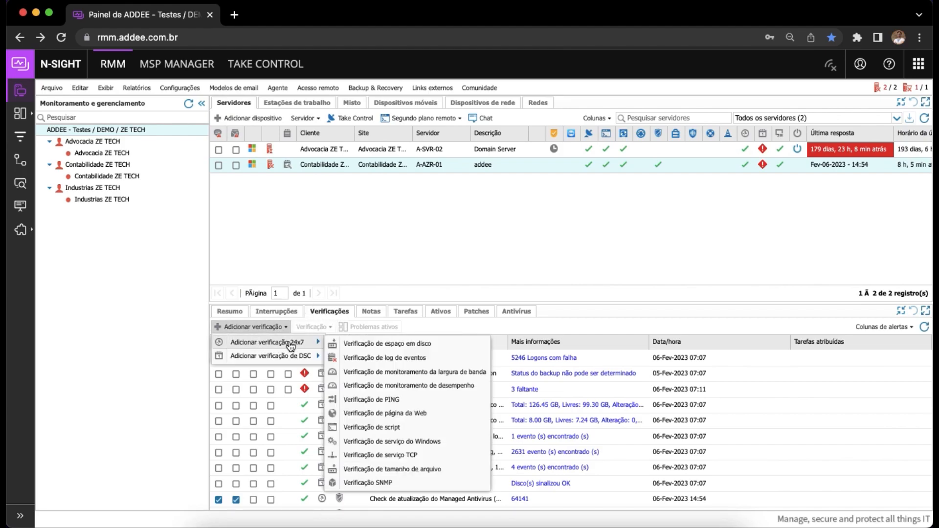
mouse_move(254, 343)
mouse_move(300, 358)
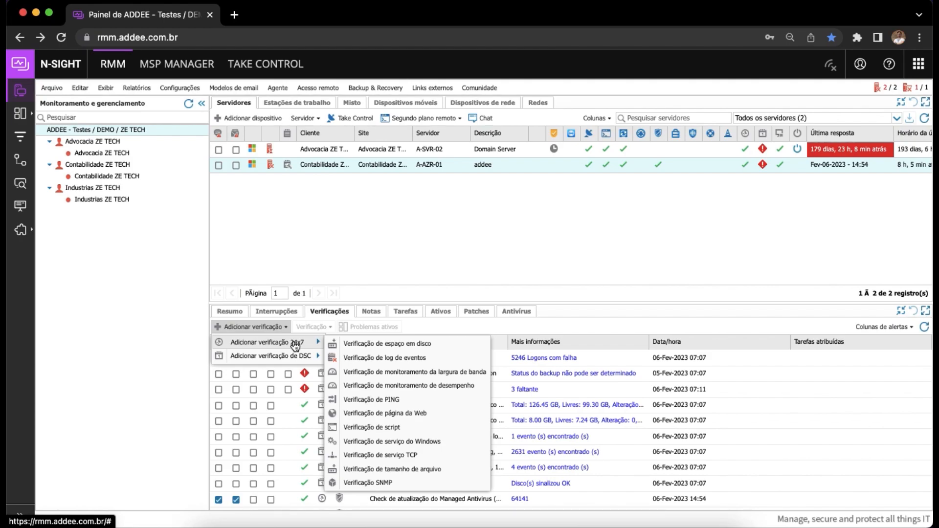
left_click(386, 344)
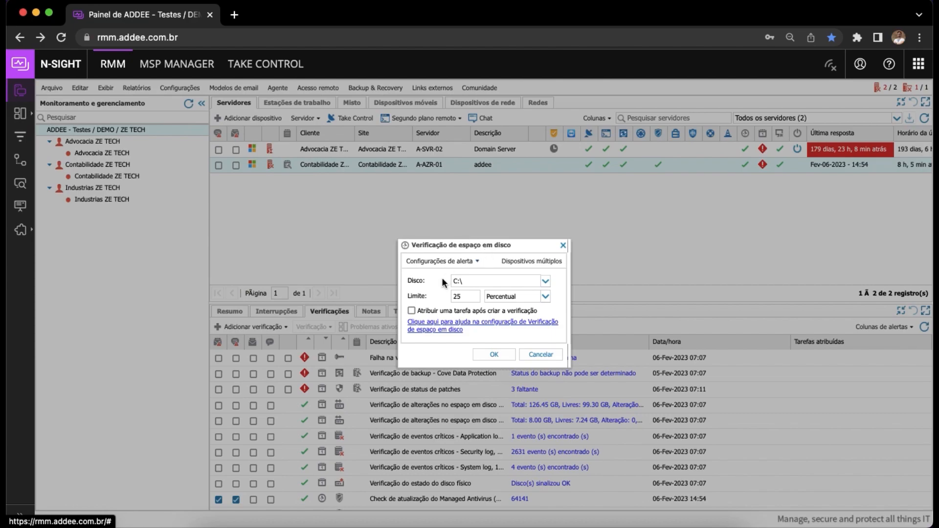
left_click(547, 284)
left_click(547, 284)
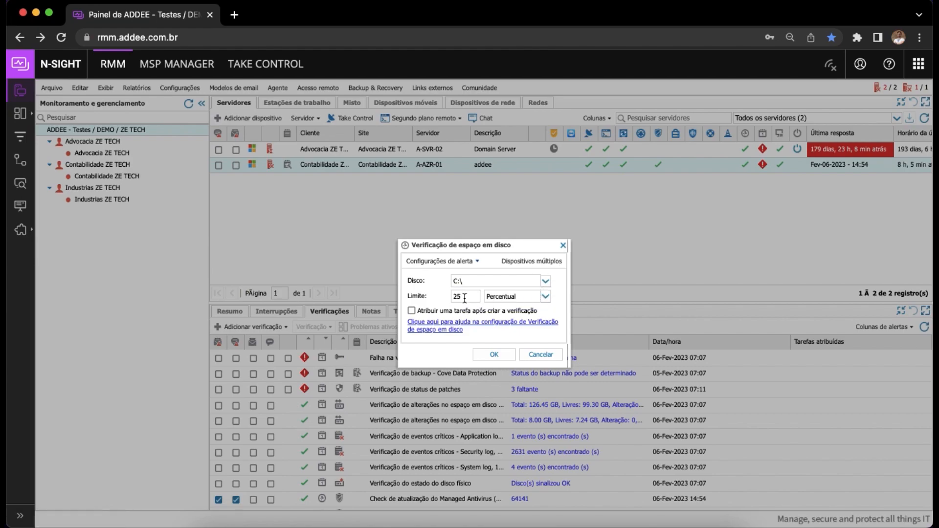
left_click(546, 298)
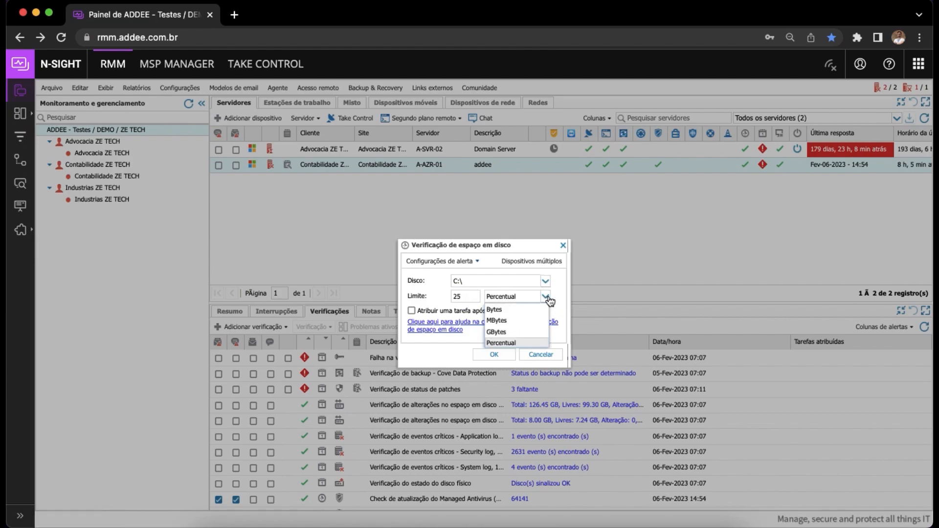
left_click(496, 325)
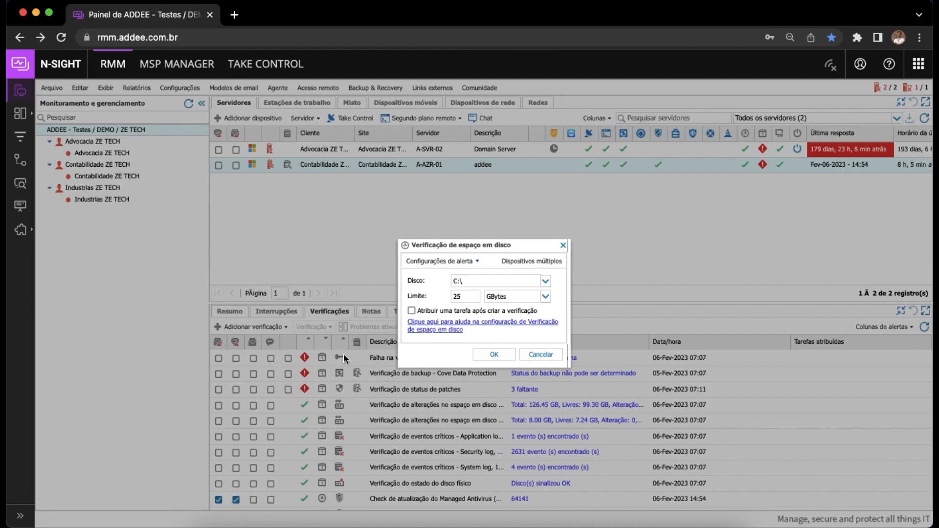
left_click(541, 359)
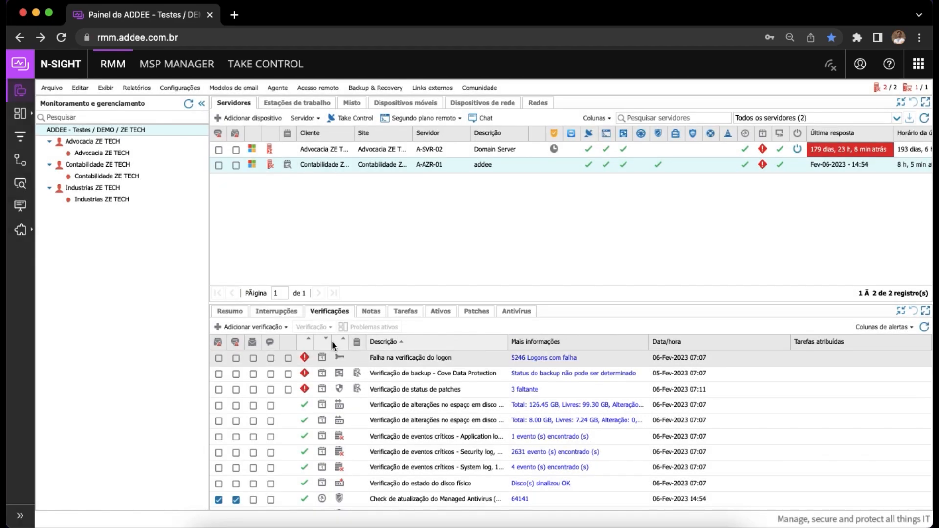
Choose Application Information as the service of a new 24x7 Windows service check, and cancel the check
left_click(278, 327)
mouse_move(294, 342)
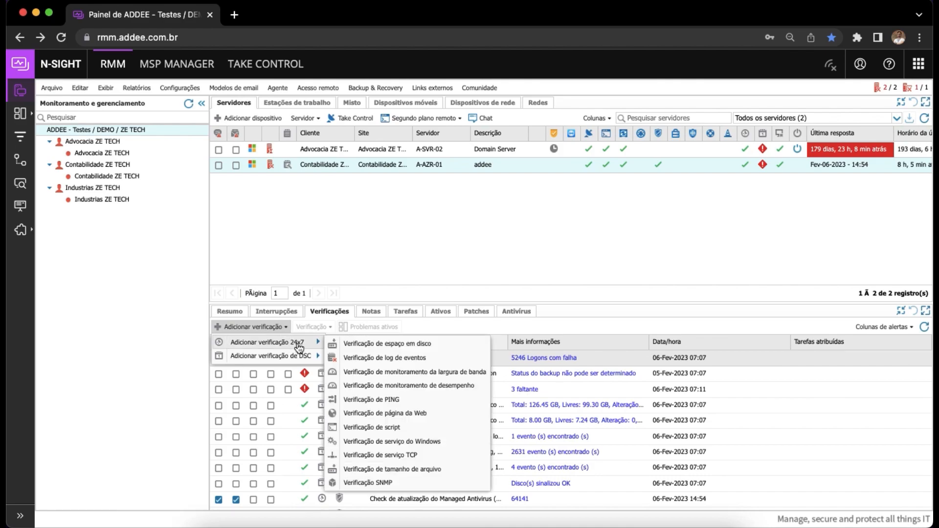
left_click(400, 447)
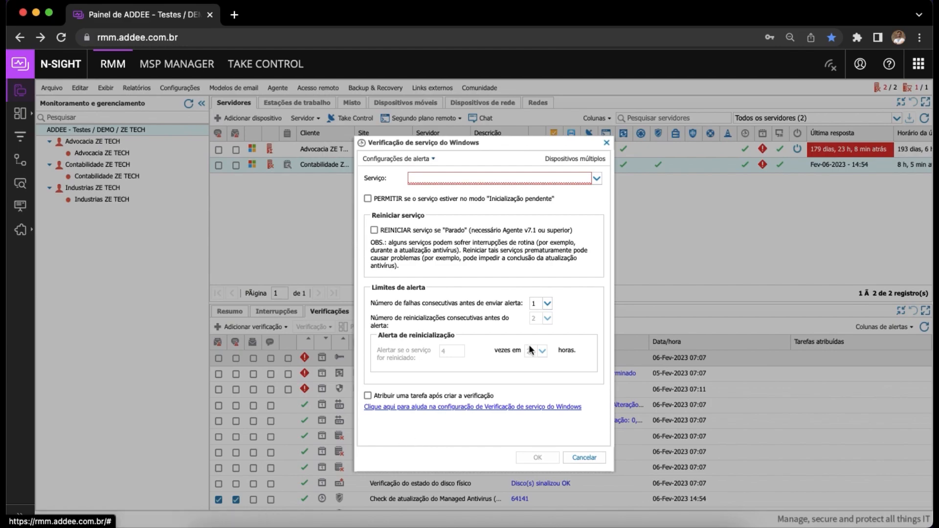
left_click(596, 180)
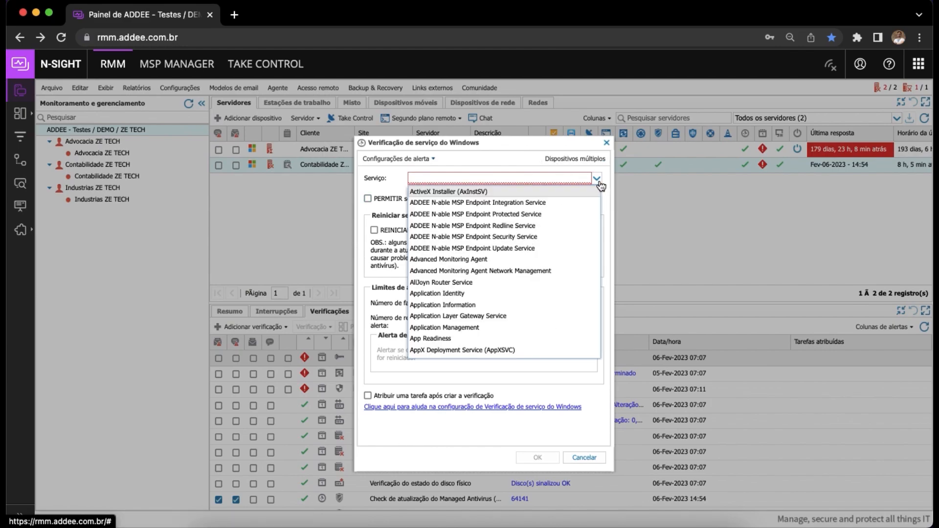
left_click(486, 305)
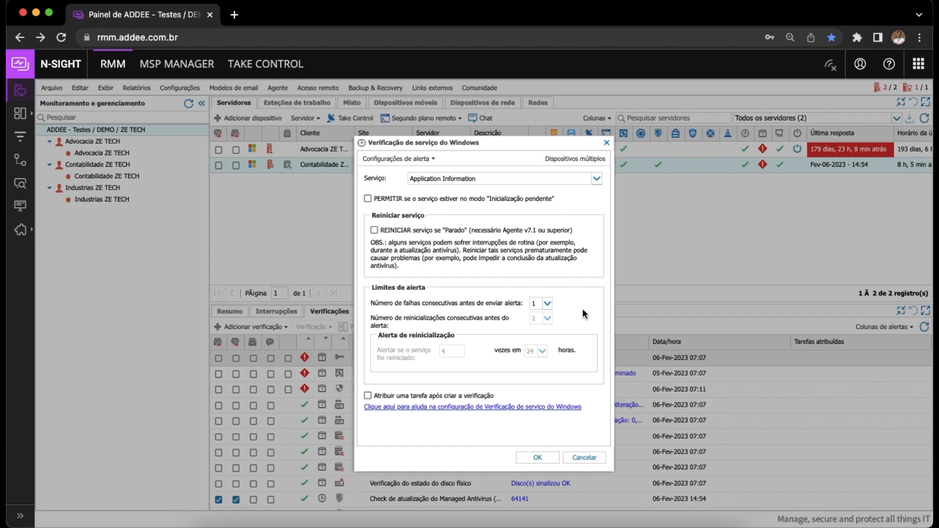
left_click(583, 457)
Review the available 24x7 and DSC check types and open a new DSC antivirus update check
left_click(276, 332)
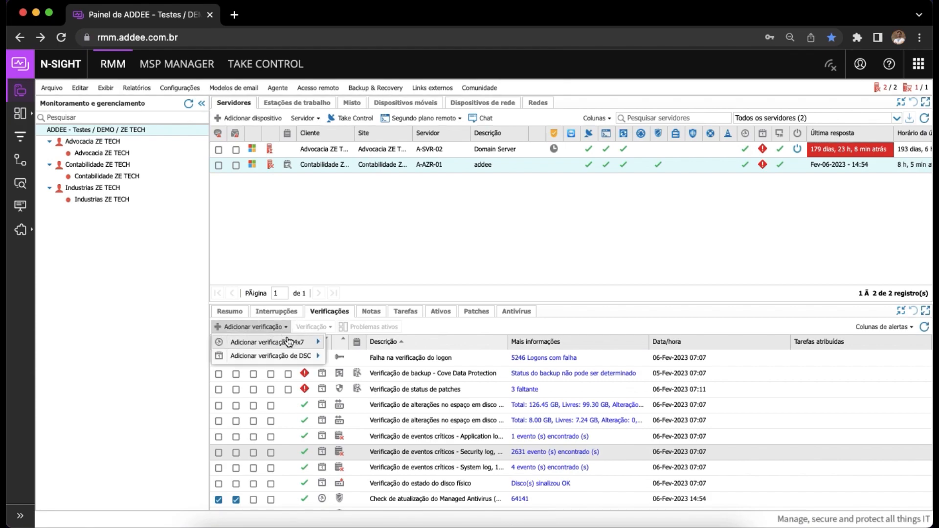
mouse_move(288, 343)
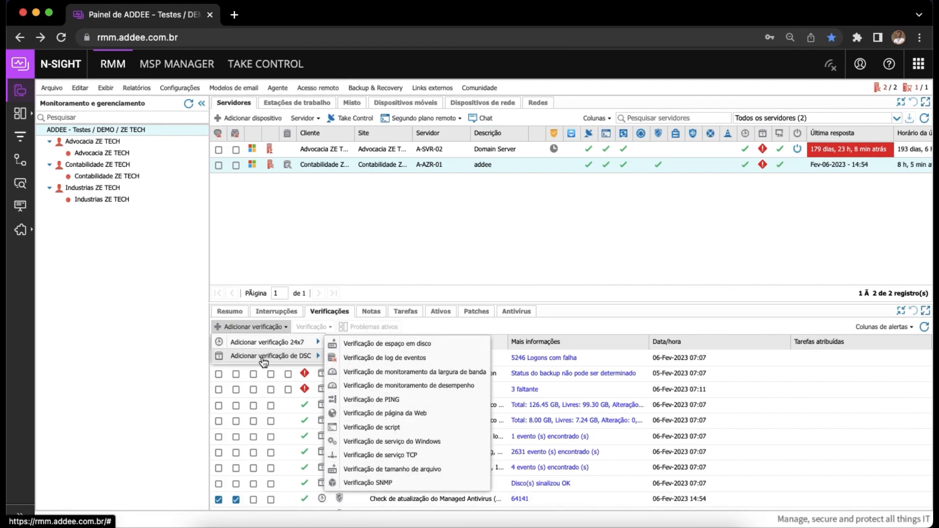
mouse_move(274, 363)
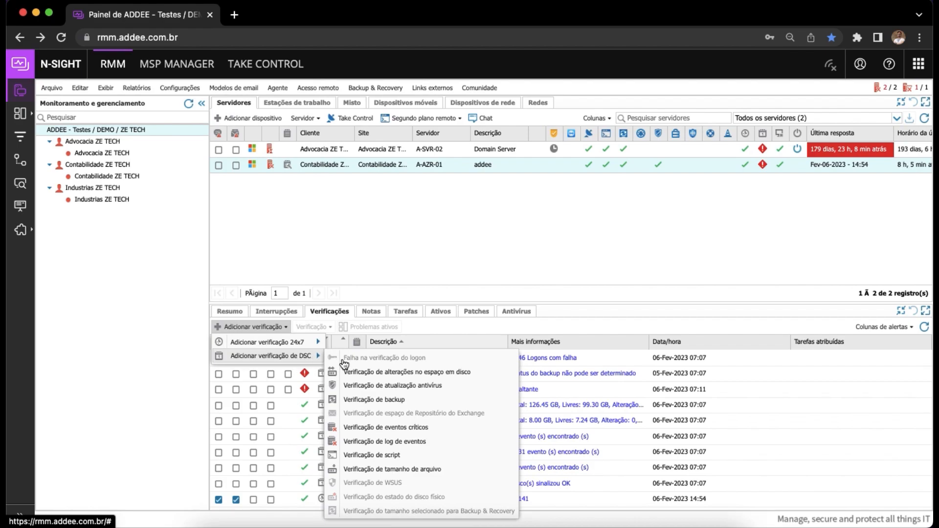
left_click(389, 386)
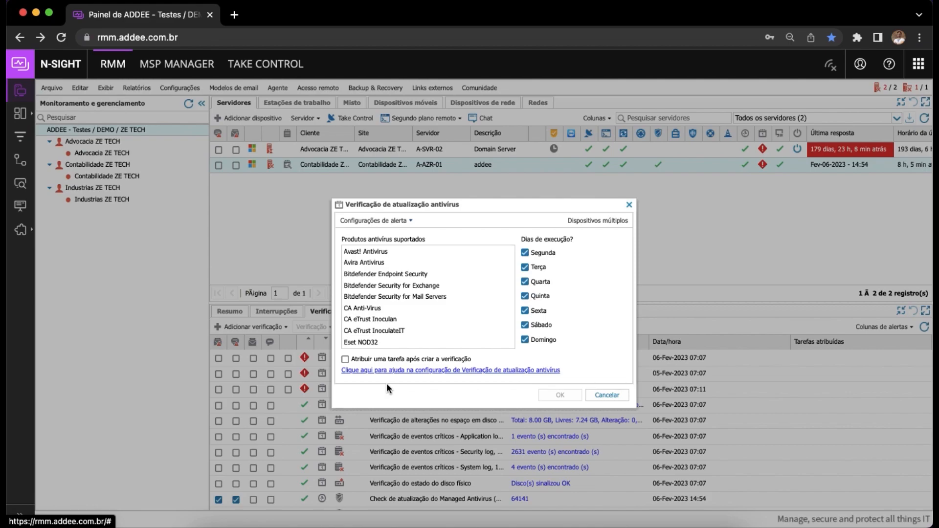
Examine the supported antivirus products and run days of the antivirus update check, and cancel it
scroll(383, 306, "down", 3)
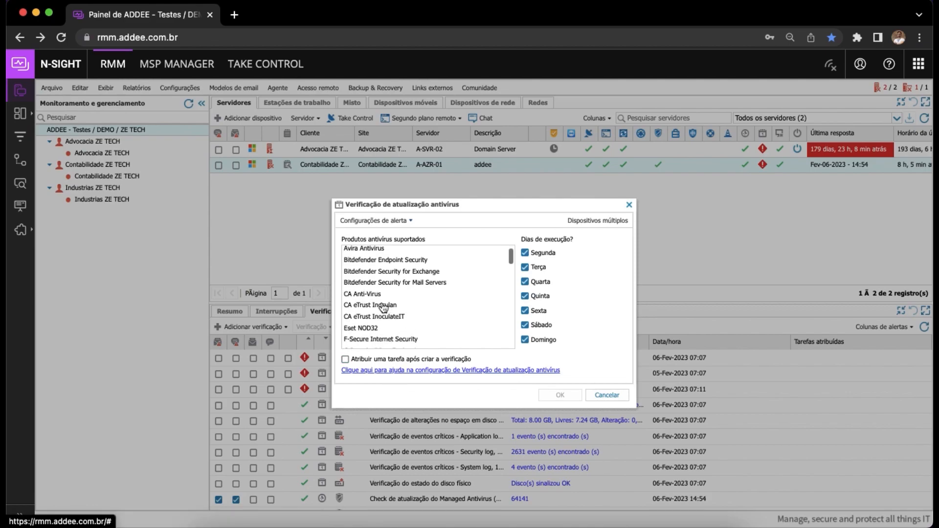
scroll(383, 306, "up", 3)
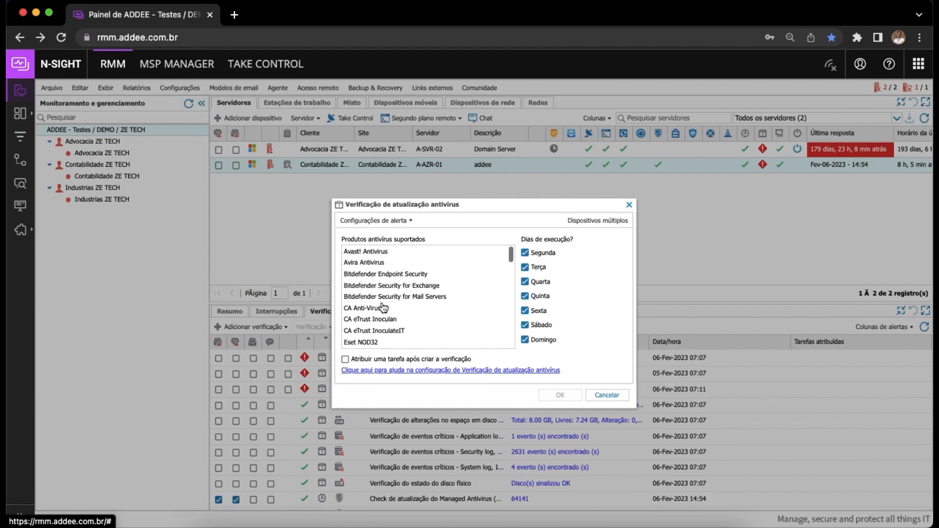
left_click(512, 263)
scroll(406, 300, "down", 2)
scroll(406, 299, "down", 5)
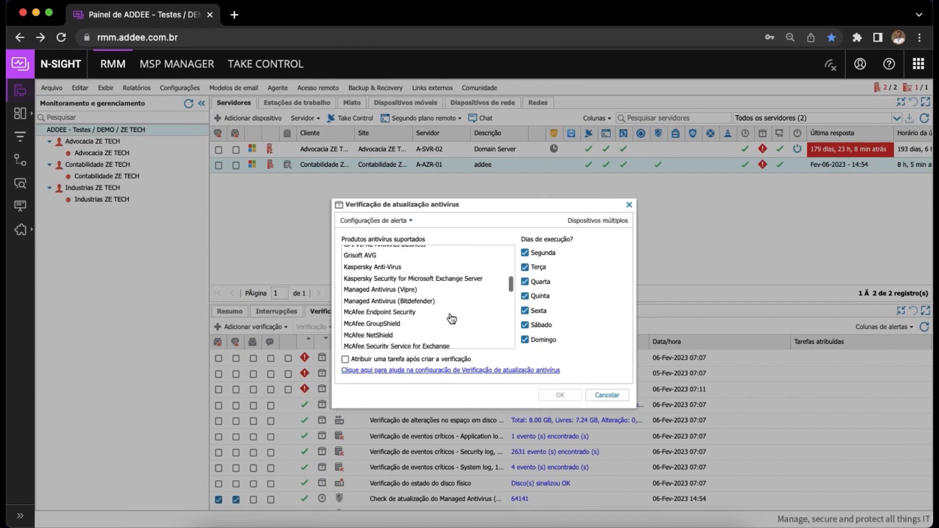
scroll(463, 321, "down", 8)
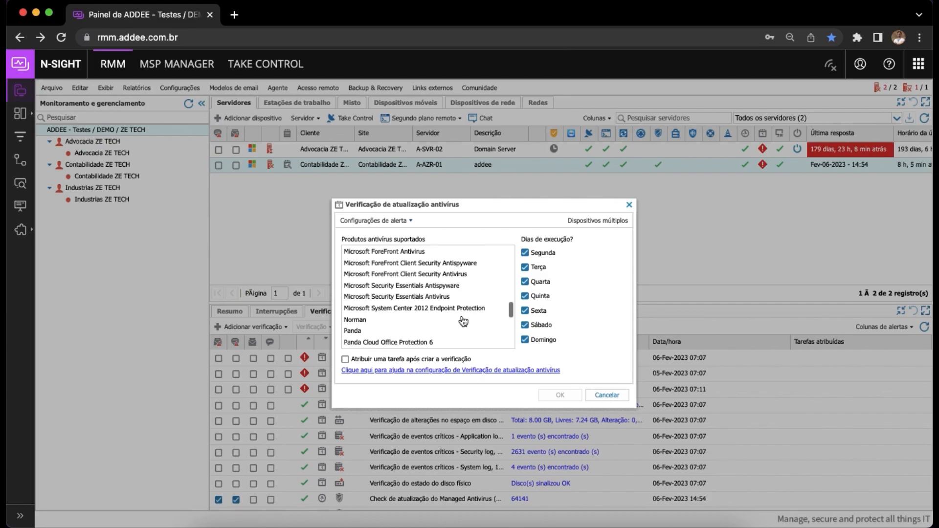
scroll(463, 321, "down", 5)
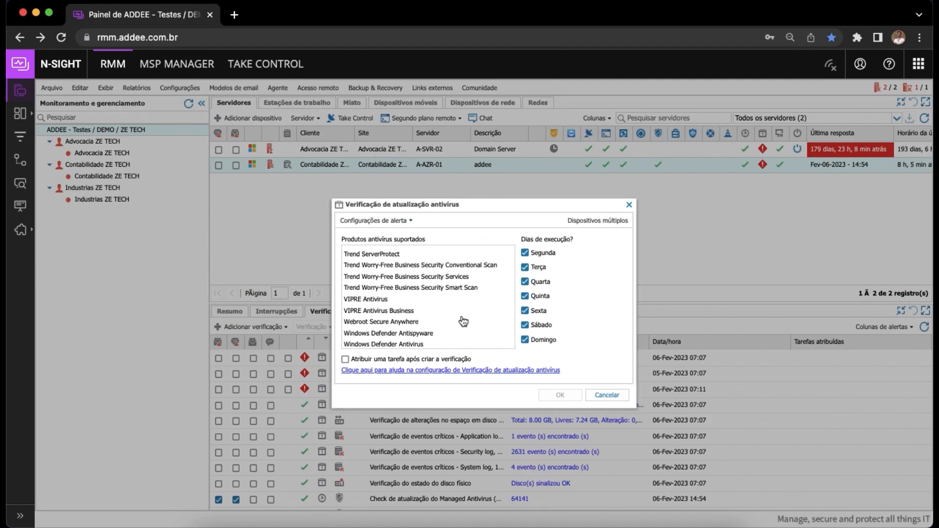
scroll(463, 321, "up", 10)
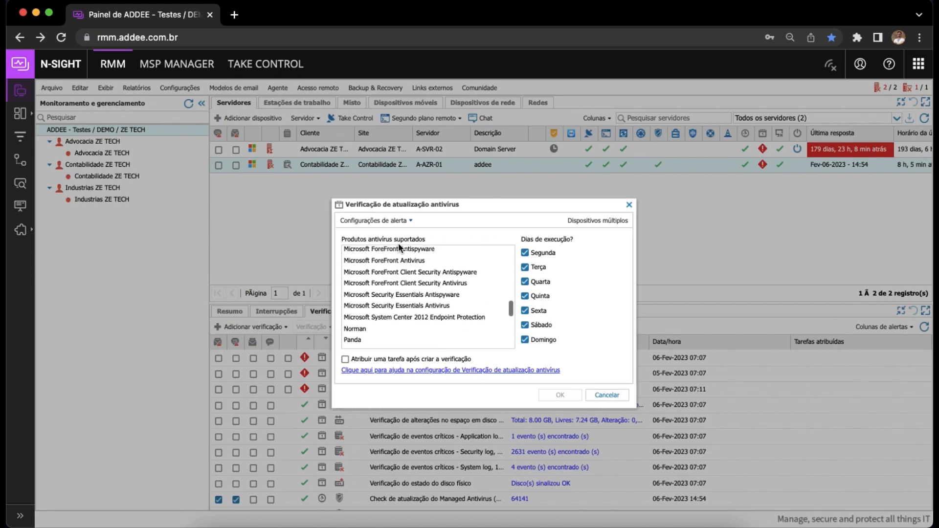
scroll(400, 286, "up", 3)
scroll(400, 287, "up", 10)
scroll(400, 287, "up", 3)
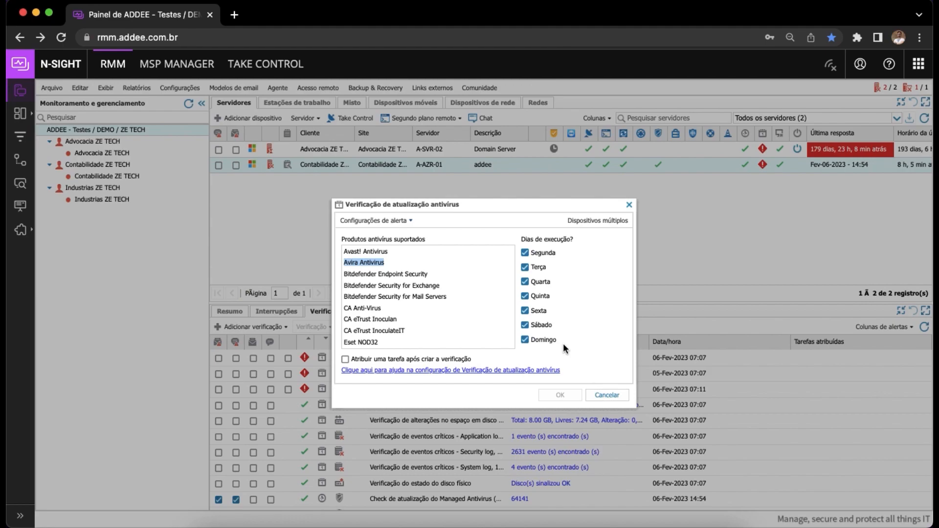
left_click(601, 396)
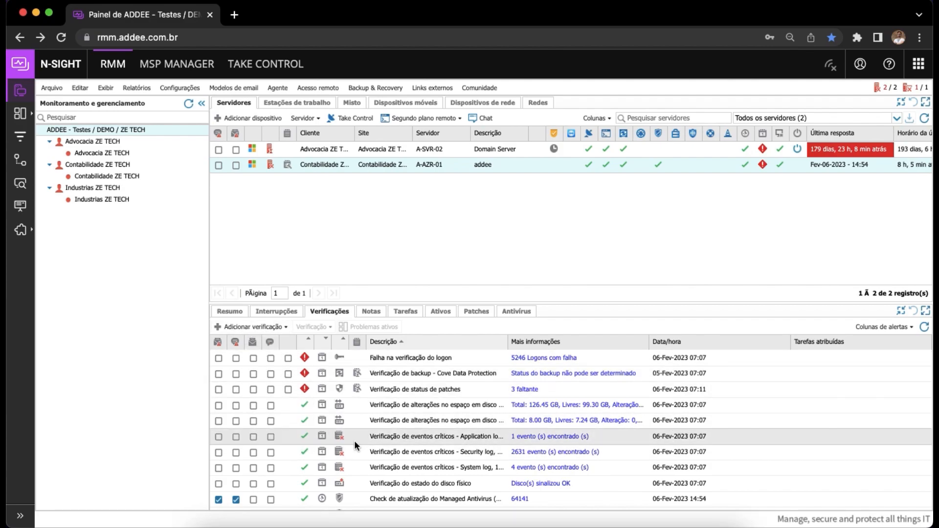
Review the monitoring checks on the A-AZR-01 server and the list of 24x7 check types that can be added
scroll(450, 441, "down", 3)
scroll(440, 430, "up", 3)
left_click(255, 327)
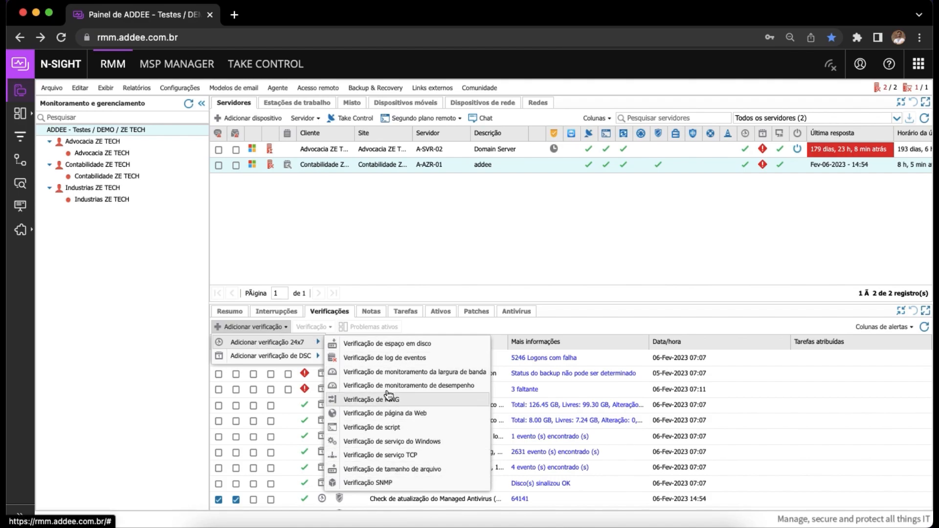
left_click(533, 259)
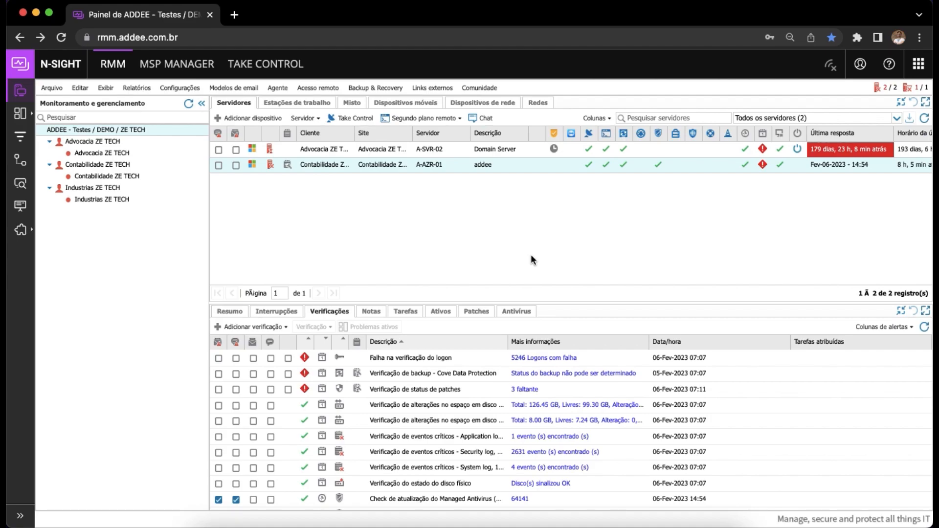
scroll(431, 392, "down", 10)
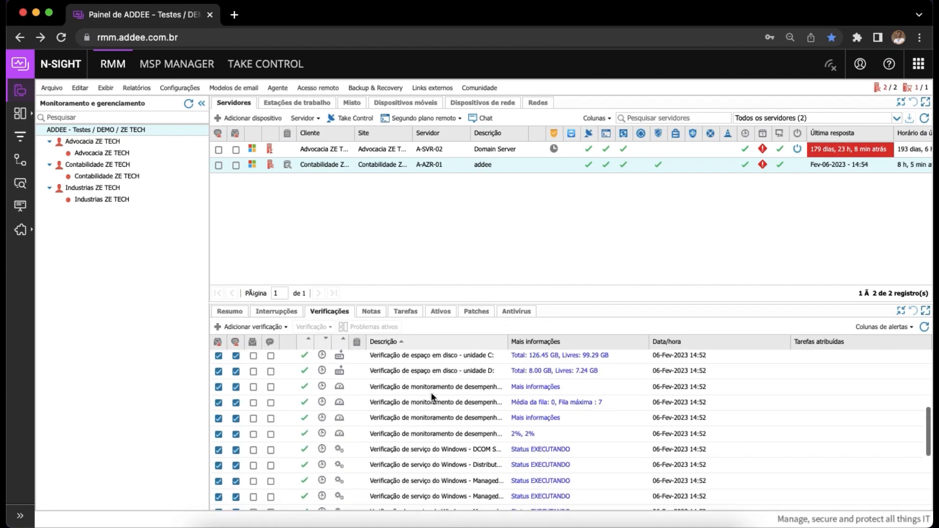
scroll(430, 392, "up", 8)
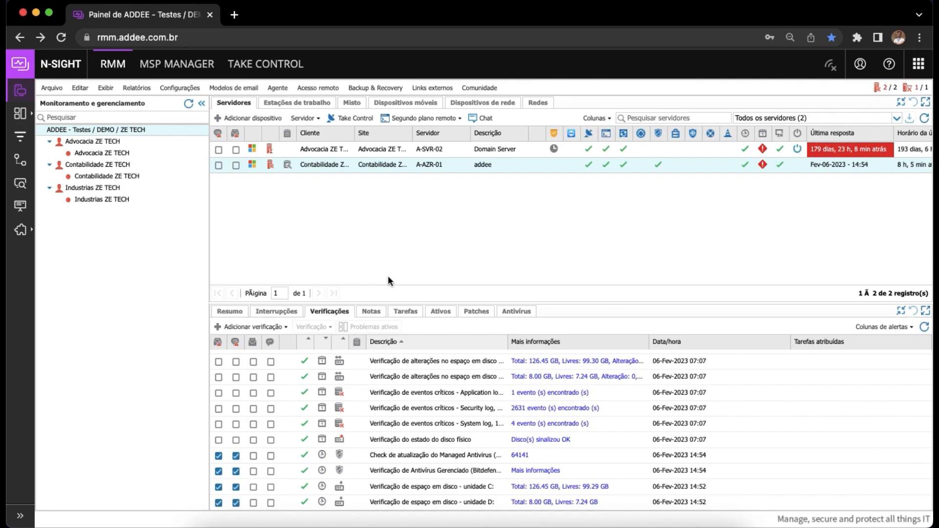
scroll(464, 388, "down", 3)
scroll(461, 383, "up", 3)
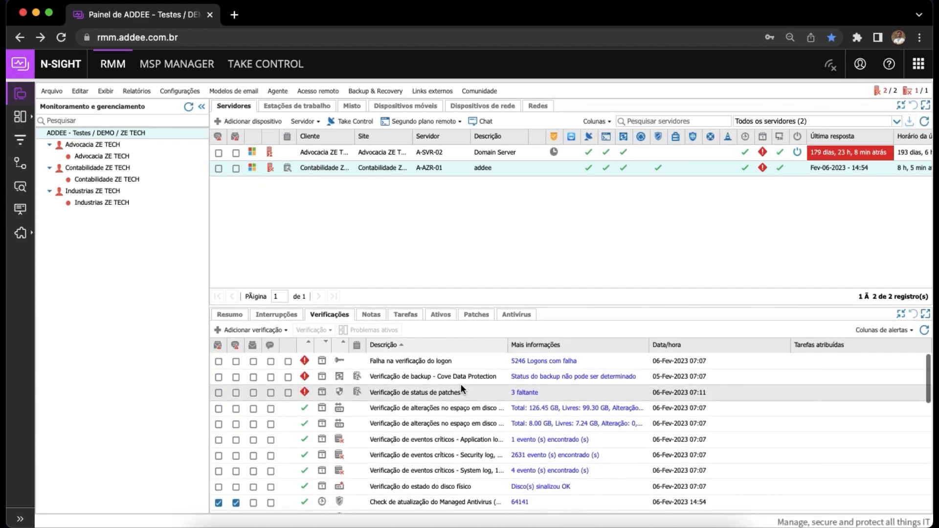
View the actions available for the unit C: disk space change check, and look over the check types that can be added
left_click(410, 405)
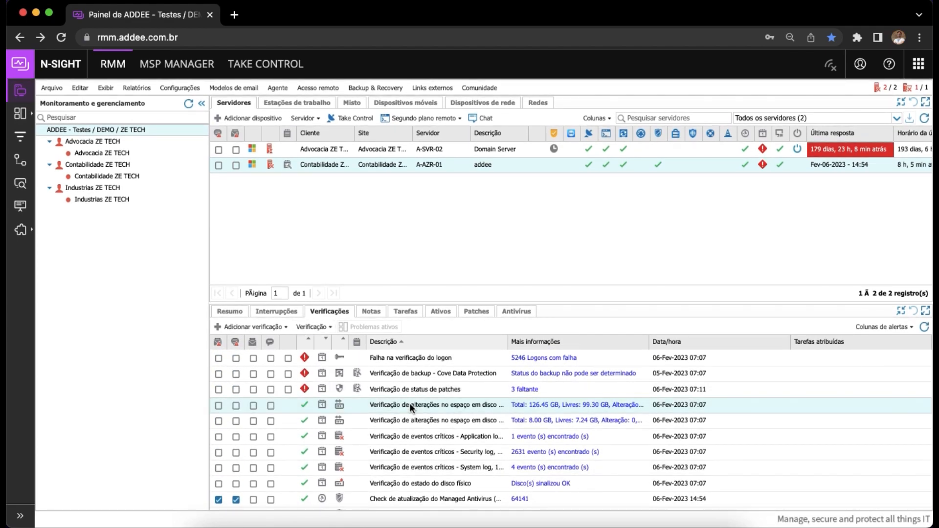
right_click(409, 405)
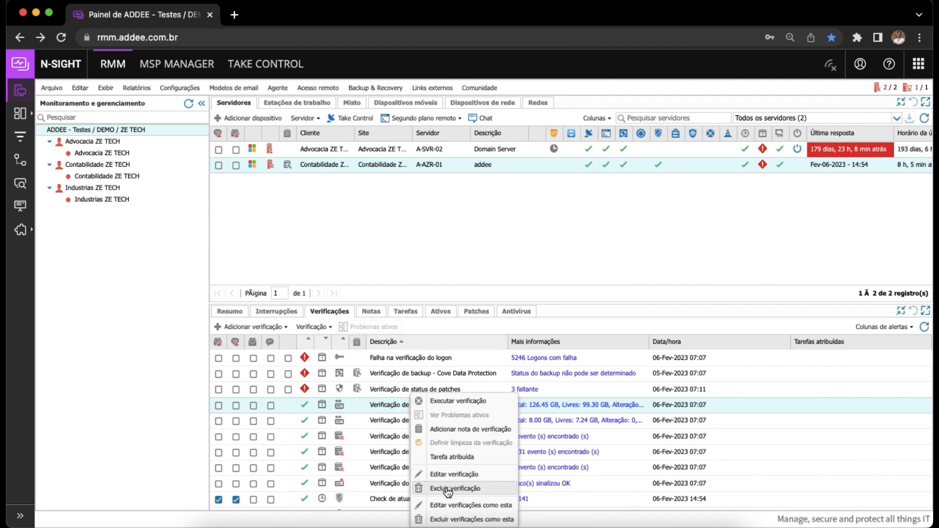
left_click(369, 408)
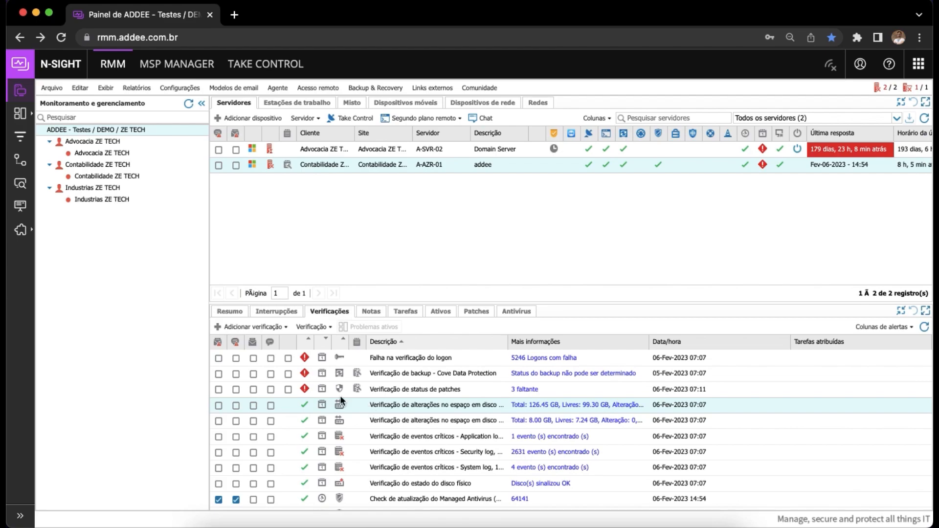
left_click(270, 327)
mouse_move(286, 347)
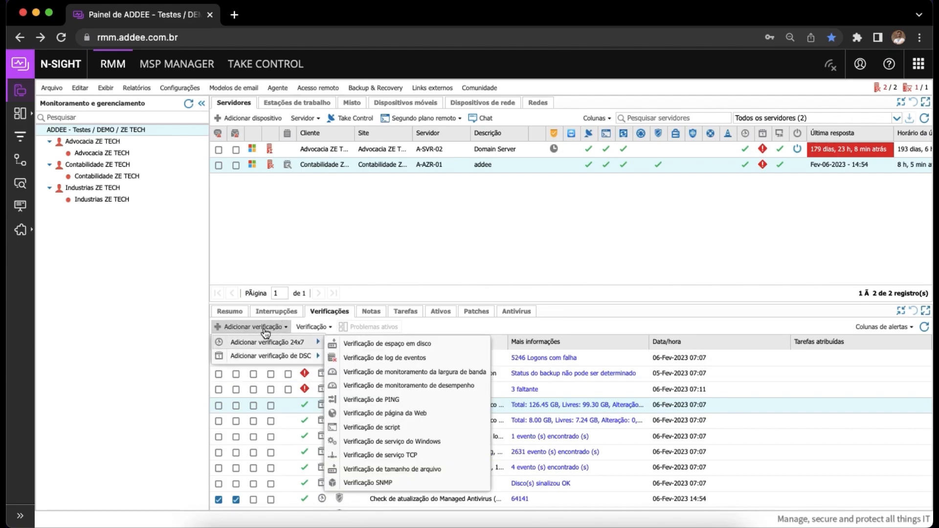
left_click(267, 332)
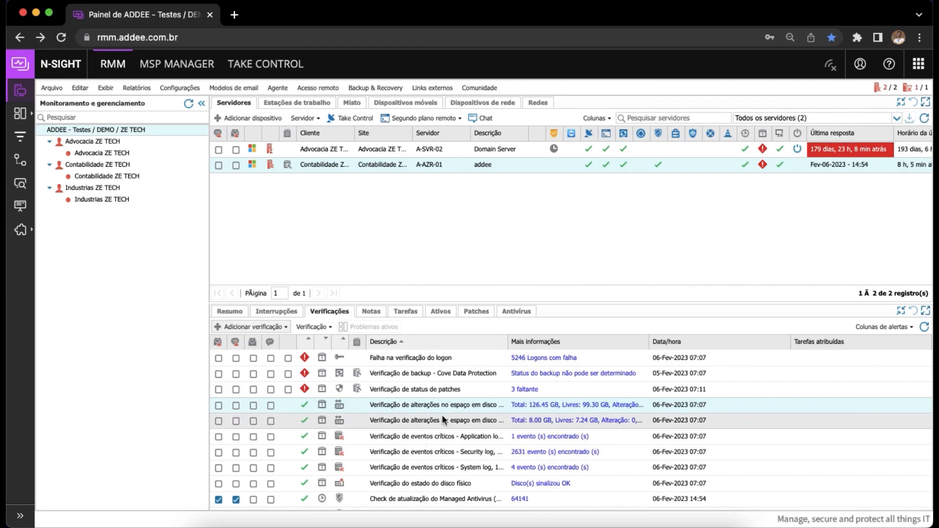
Select the unit D: disk space change check and widen the description and more-information columns to show their full text
scroll(439, 413, "down", 3)
scroll(440, 417, "up", 3)
scroll(403, 430, "down", 4)
scroll(402, 433, "up", 4)
scroll(545, 426, "down", 2)
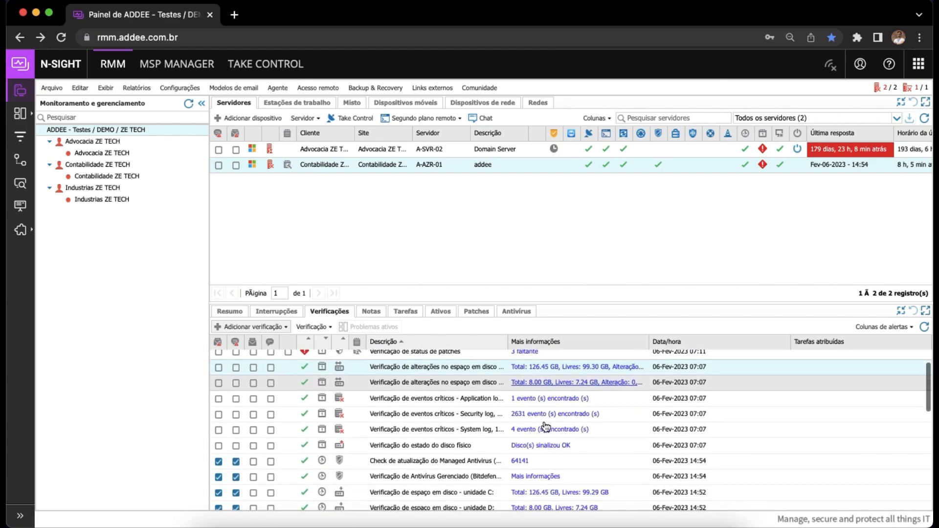
left_click(416, 381)
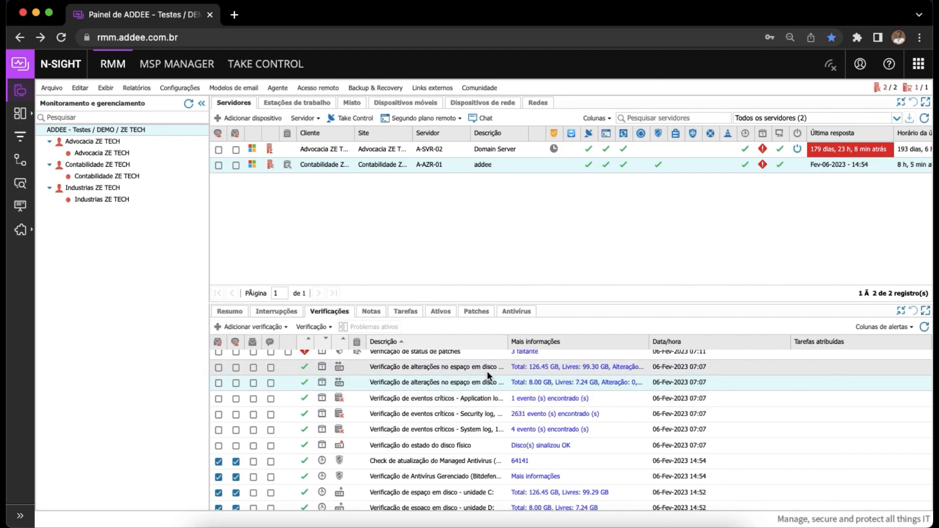
left_click_drag(508, 341, 545, 338)
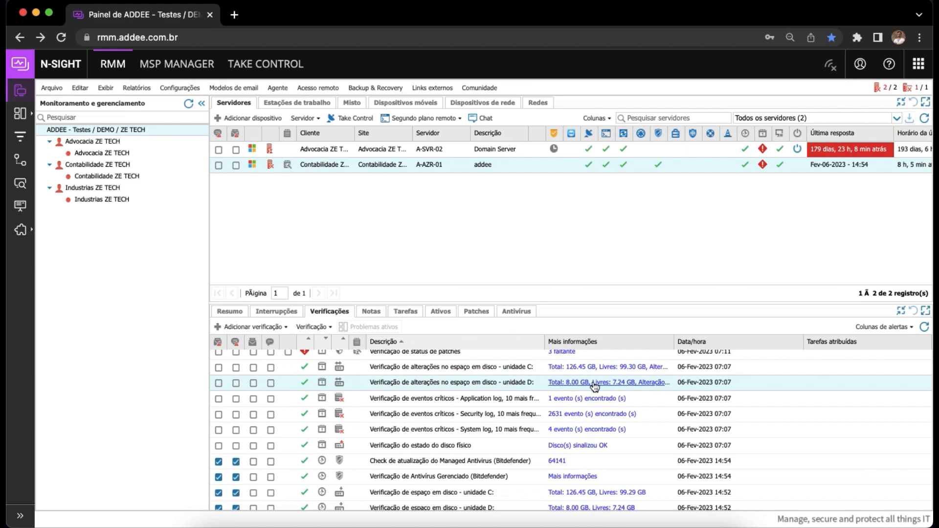
left_click_drag(675, 341, 708, 341)
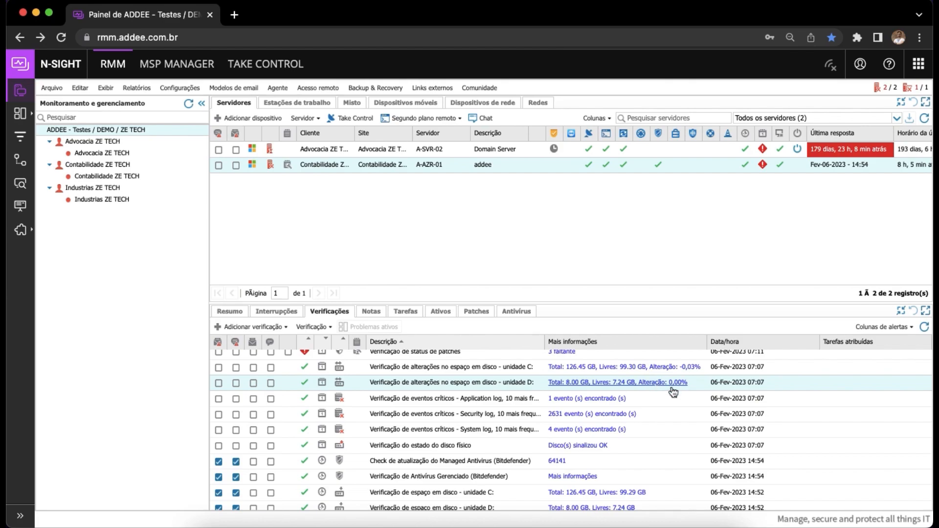
Examine the capacity details of the unit D: disk space change check, and close them
left_click(612, 382)
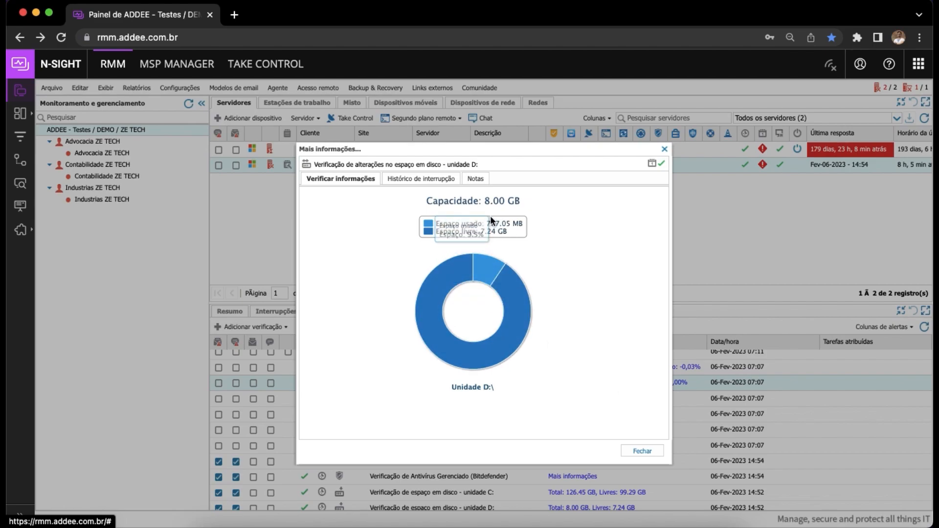
left_click(636, 450)
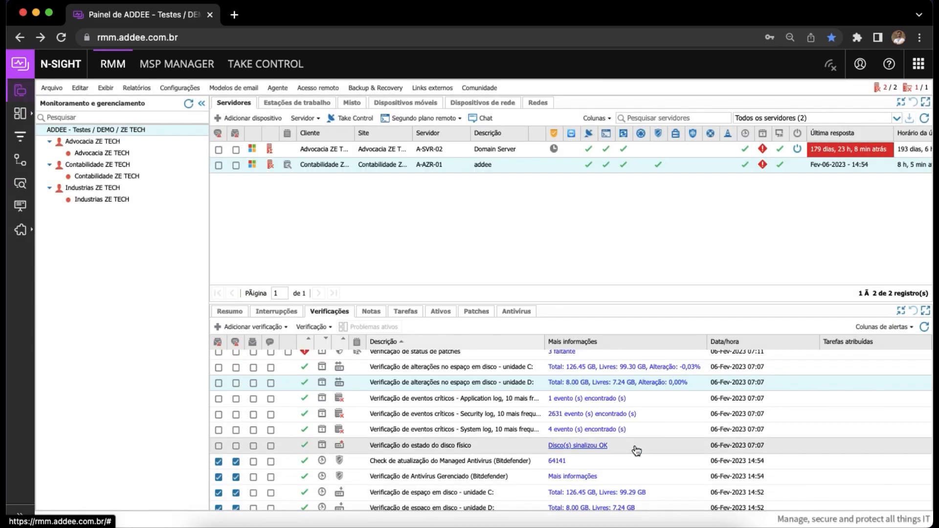
scroll(446, 421, "up", 2)
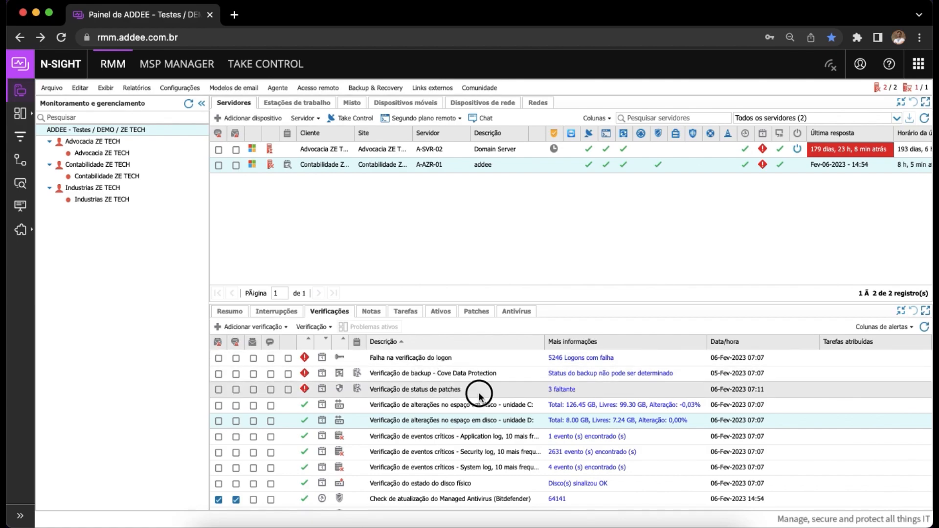
Examine the missing patches listed in the patch status check's details, and close them
left_click(479, 391)
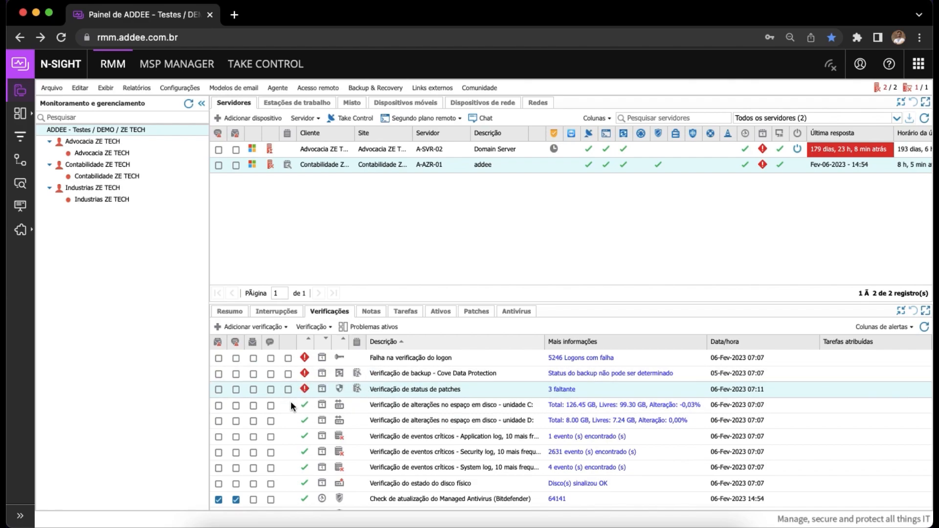
left_click(550, 390)
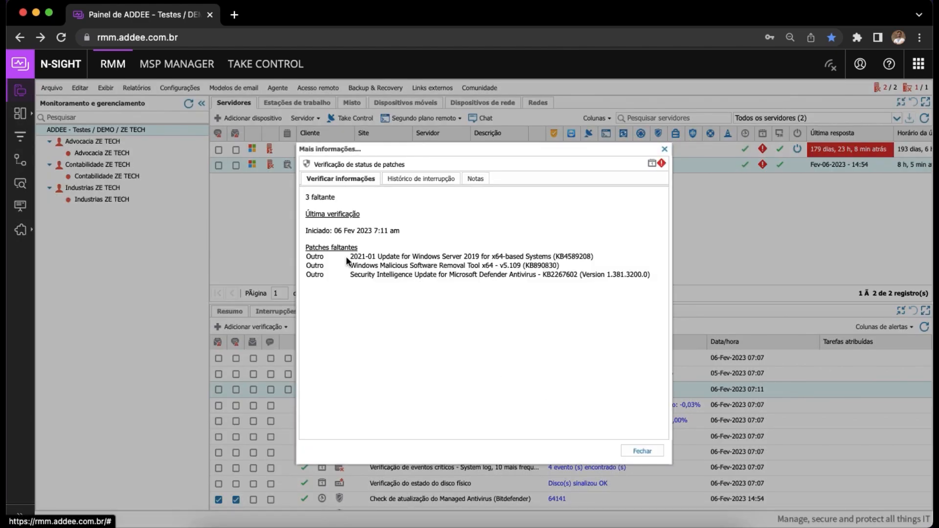
left_click_drag(351, 256, 445, 288)
left_click(452, 290)
left_click(642, 452)
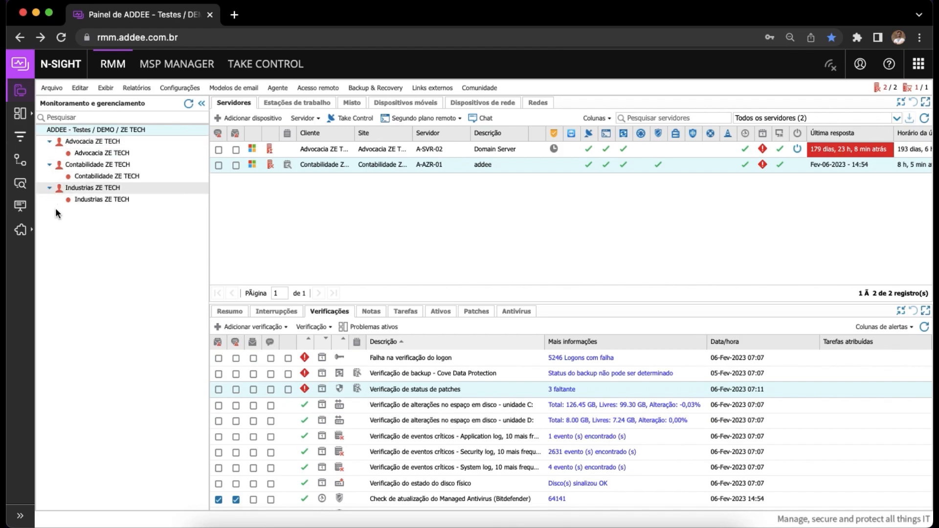
Collapse the Advocacia, Contabilidade and Industrias ZE TECH clients in the client tree
left_click(50, 141)
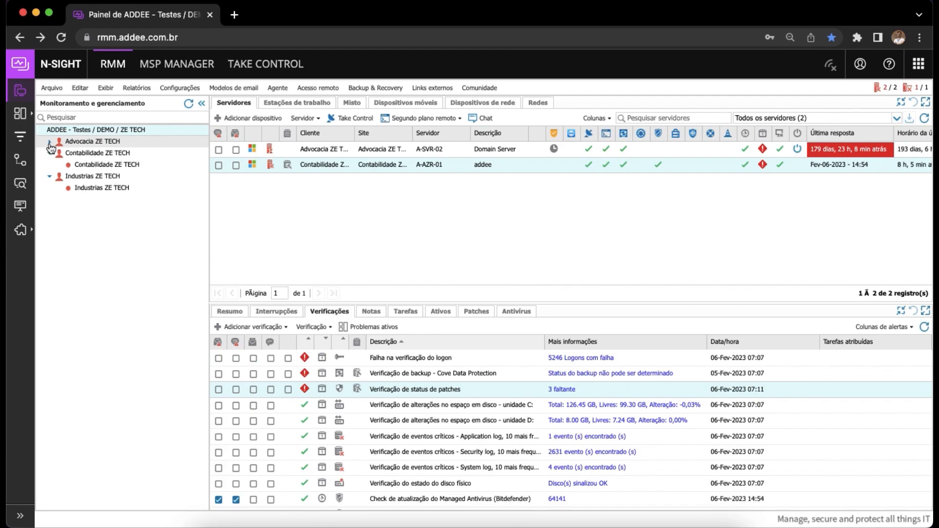
left_click(49, 152)
left_click(50, 165)
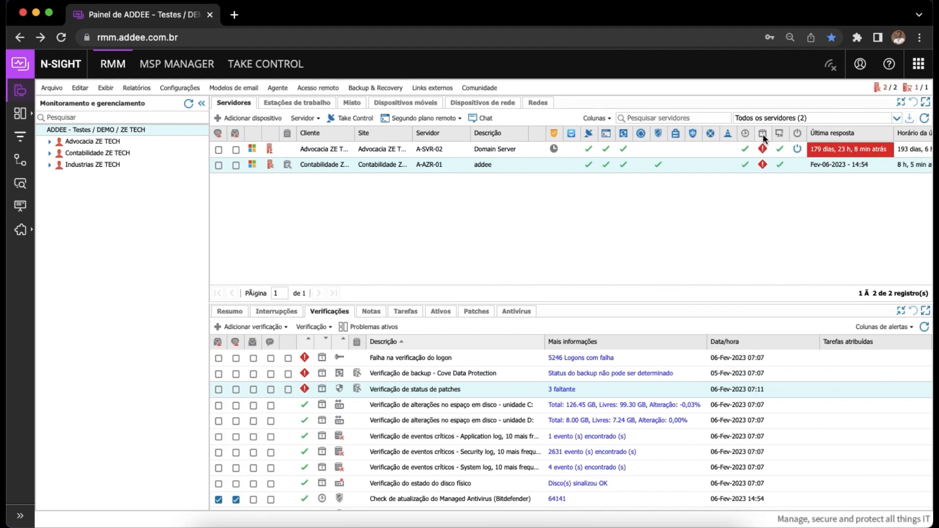
scroll(387, 406, "down", 1)
scroll(372, 414, "up", 1)
Open the monitoring wallchart of all servers and workstations and widen its client column to show full names
mouse_move(21, 235)
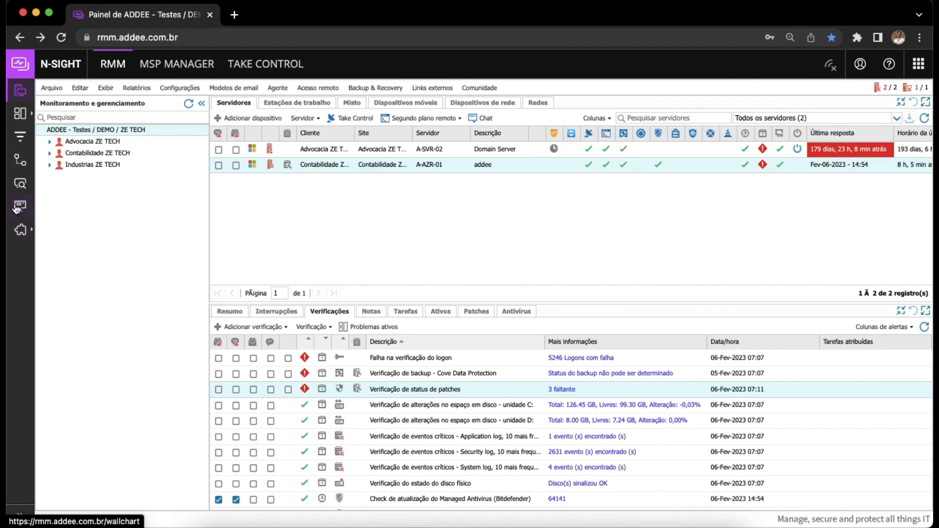
left_click(17, 208)
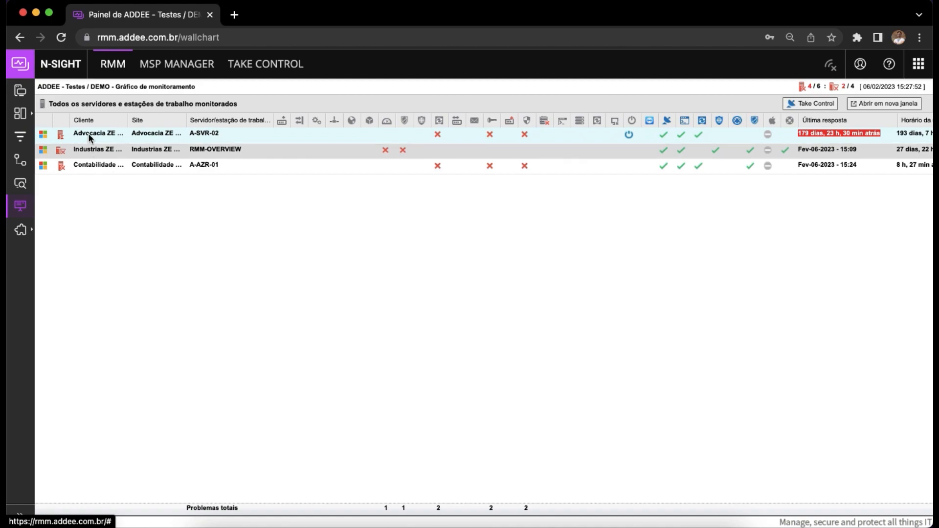
left_click_drag(128, 120, 159, 119)
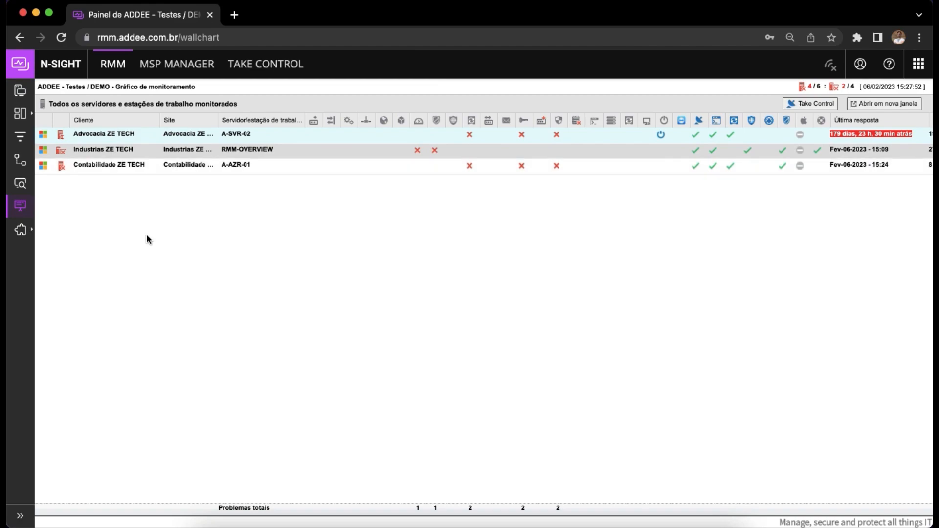
Open the overview monitoring dashboard and examine its device, problem, server status, restart time and feature installation widgets
mouse_move(21, 226)
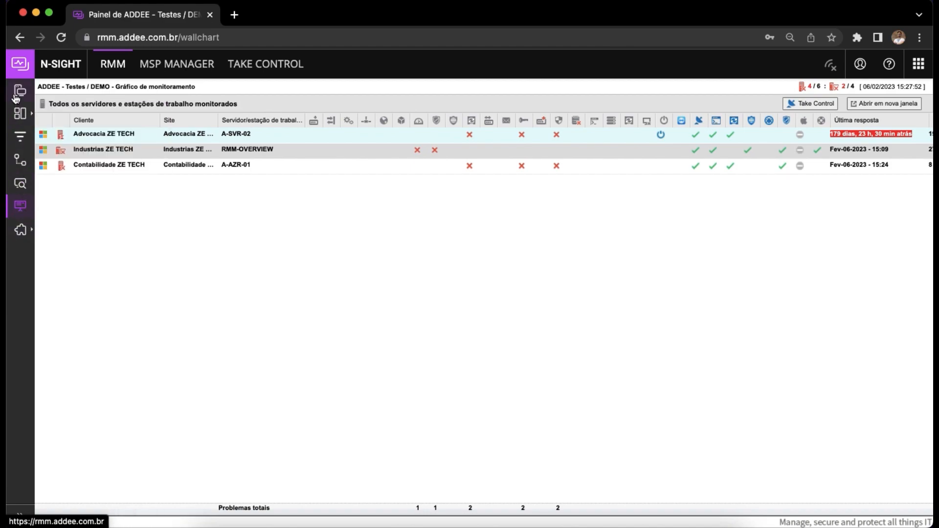
mouse_move(19, 113)
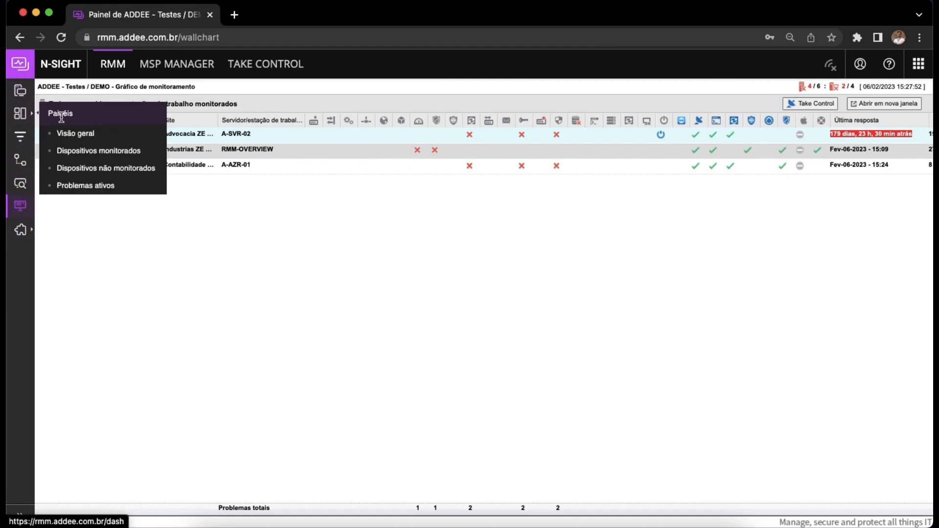
left_click(71, 135)
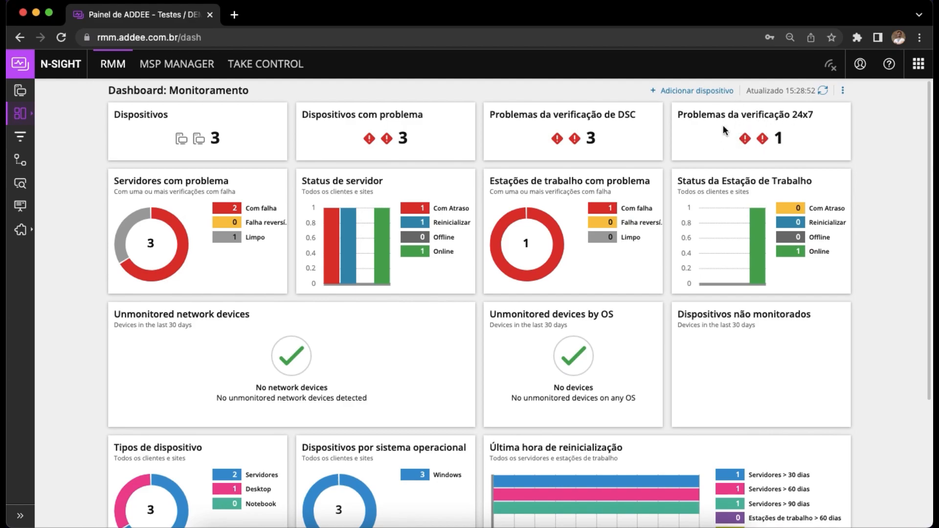
scroll(649, 234, "down", 4)
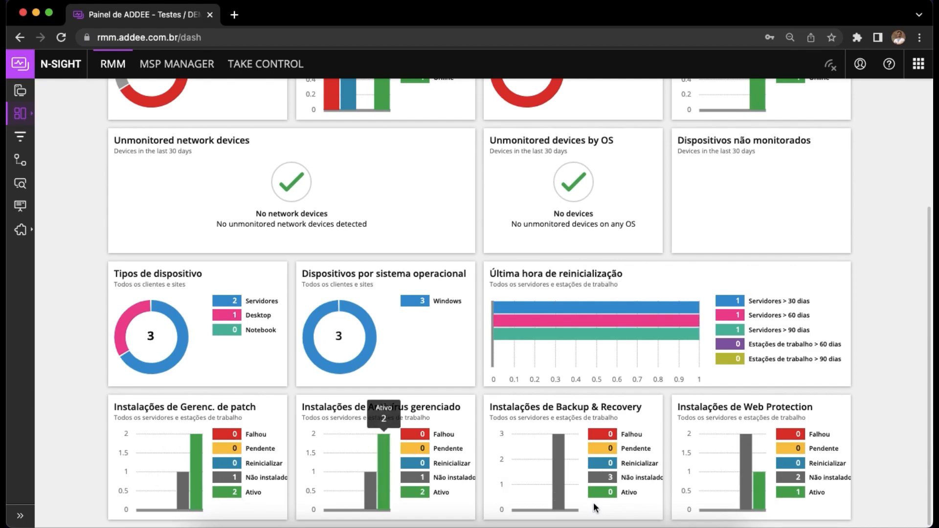
scroll(468, 391, "up", 5)
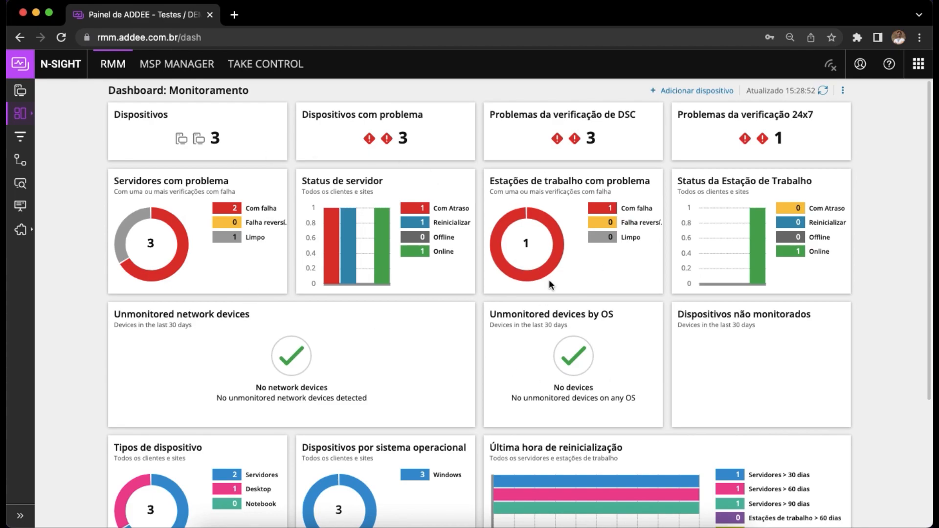
scroll(549, 280, "down", 4)
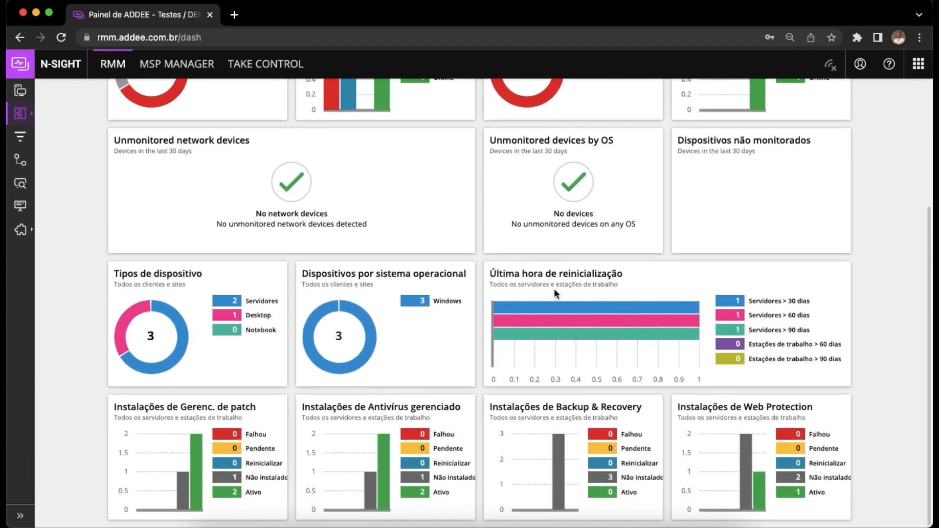
scroll(564, 283, "up", 4)
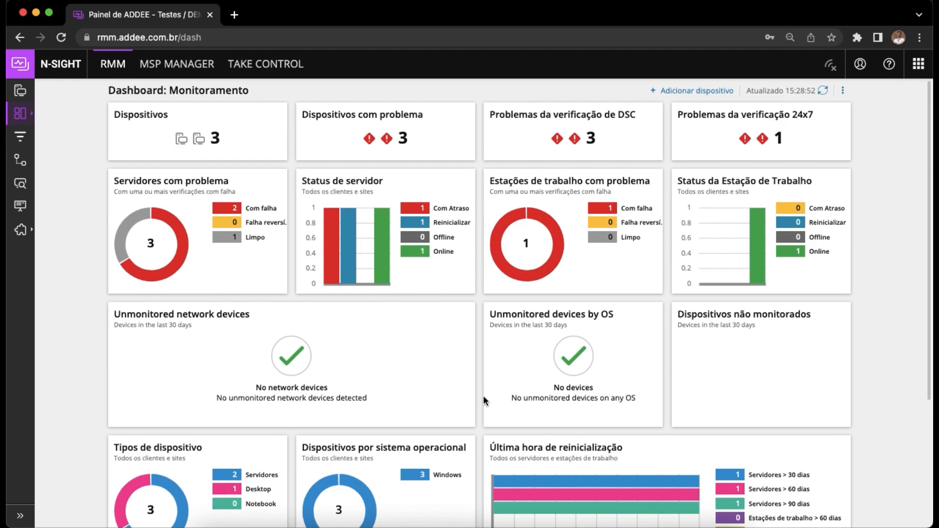
scroll(478, 364, "down", 4)
scroll(399, 364, "up", 4)
Return to the server list and enable the first two alert options for the patch status and unit C: disk space change checks
left_click(21, 90)
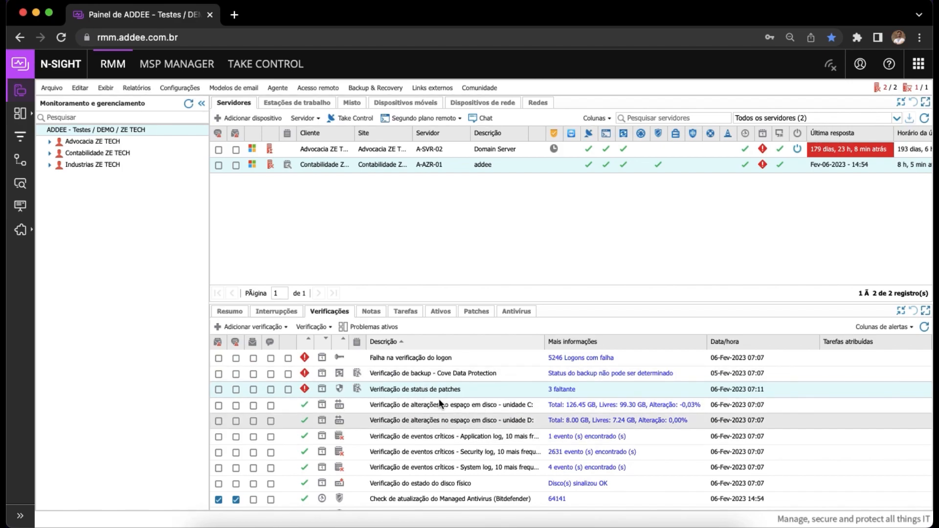
left_click(219, 389)
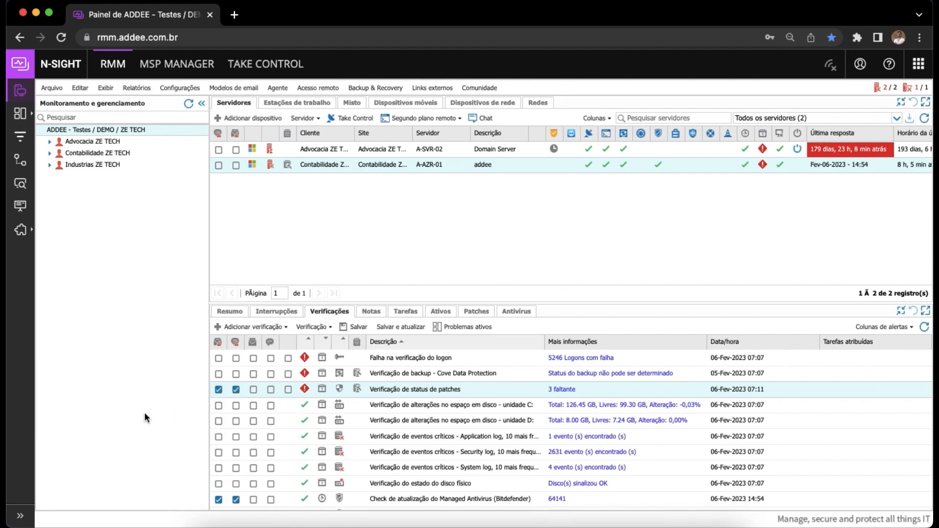
left_click(219, 389)
left_click(236, 390)
left_click(219, 408)
left_click(236, 406)
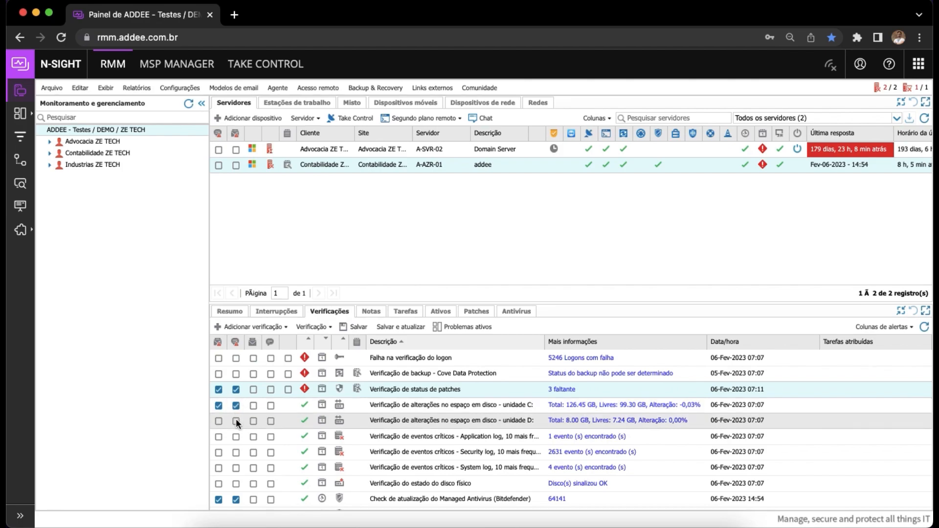
Enable the first two alert options for the unit D: disk space change and Application log critical event checks
left_click(219, 421)
left_click(236, 437)
left_click(219, 436)
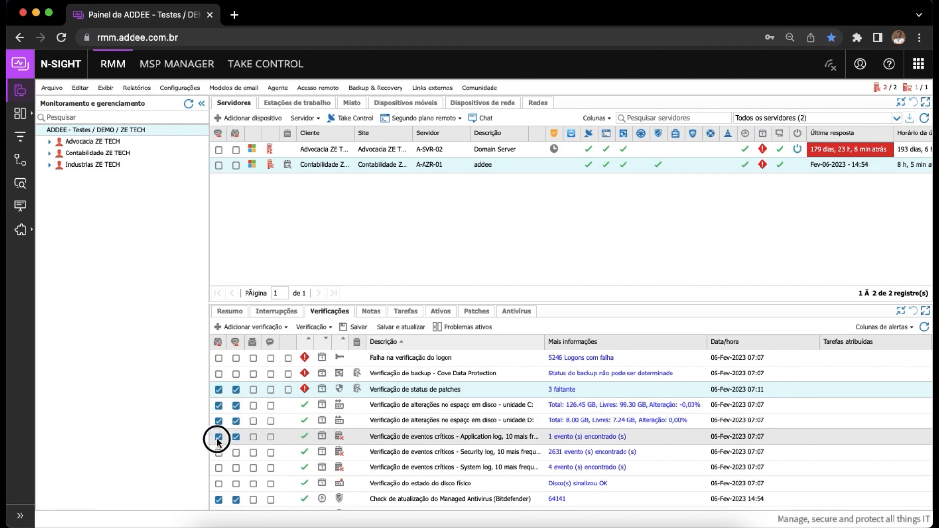
Disable the first two alert options for the Application log, unit D: and C: disk space change, and patch status checks
left_click(237, 436)
left_click(237, 421)
left_click(219, 421)
left_click(219, 406)
left_click(236, 407)
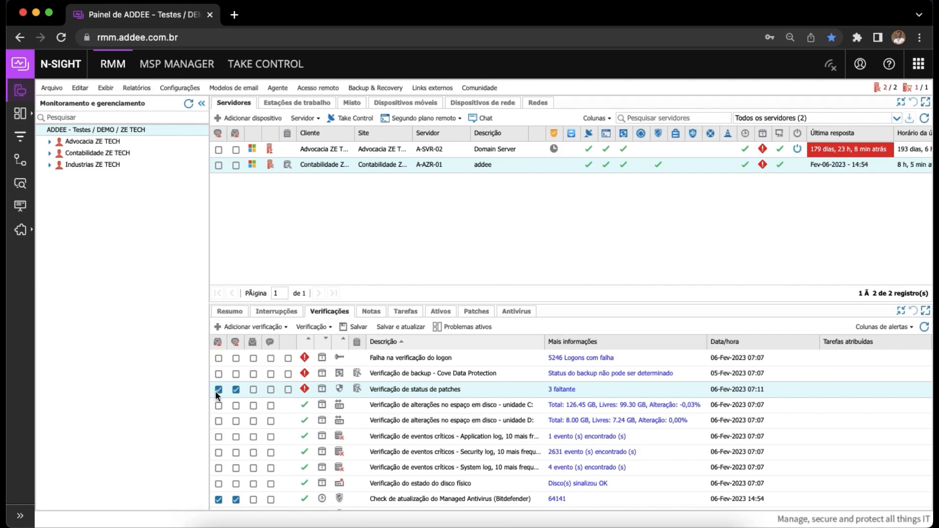
left_click(233, 388)
Examine which alert options are enabled across the server's full list of checks, including antivirus, disk space, performance and Windows service checks
scroll(233, 409, "down", 3)
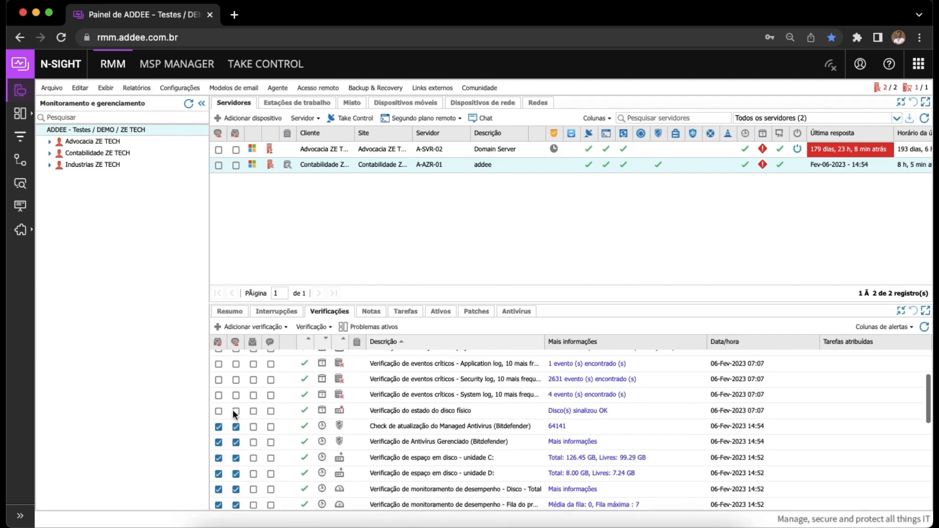
scroll(233, 409, "up", 2)
scroll(236, 406, "down", 3)
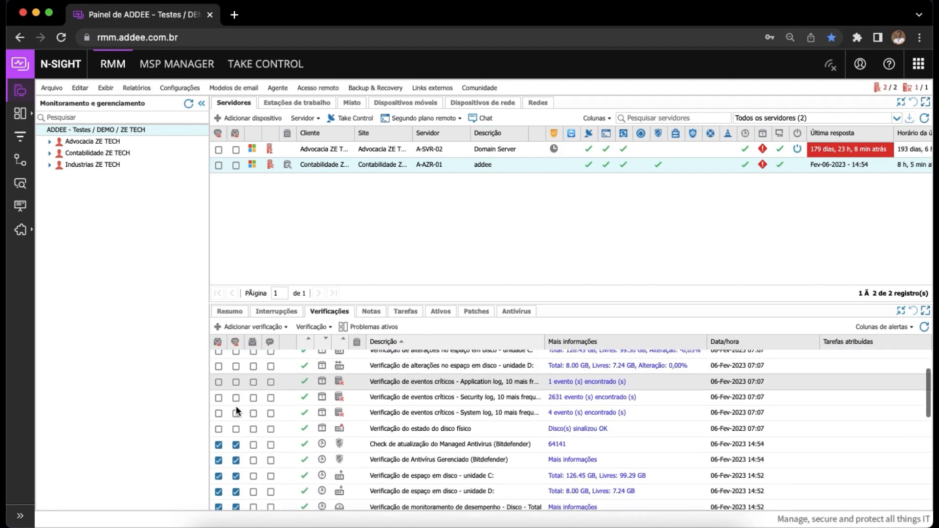
scroll(234, 456, "down", 5)
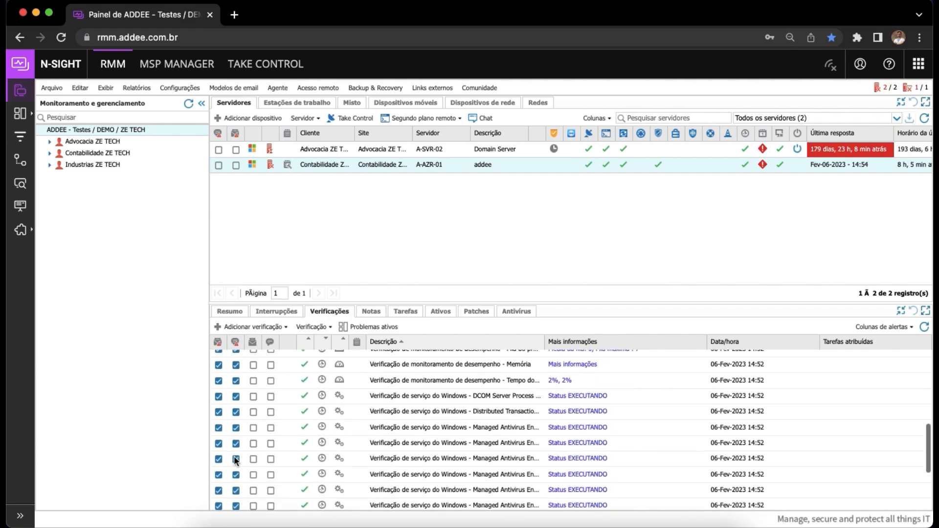
scroll(234, 456, "down", 3)
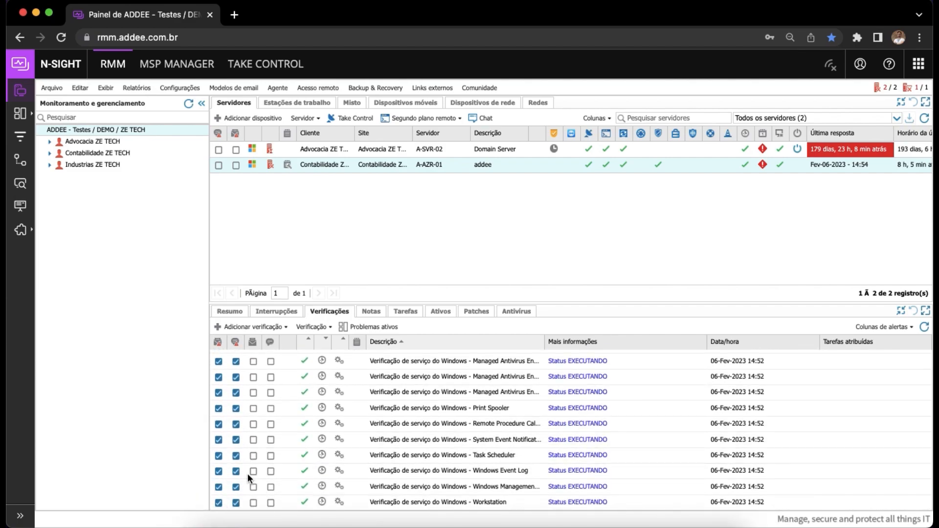
scroll(248, 466, "up", 3)
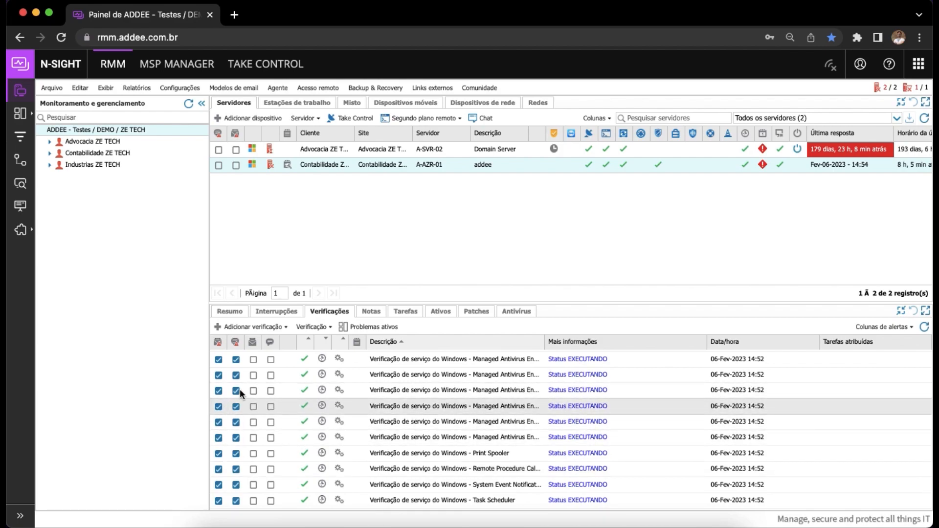
scroll(214, 414, "up", 5)
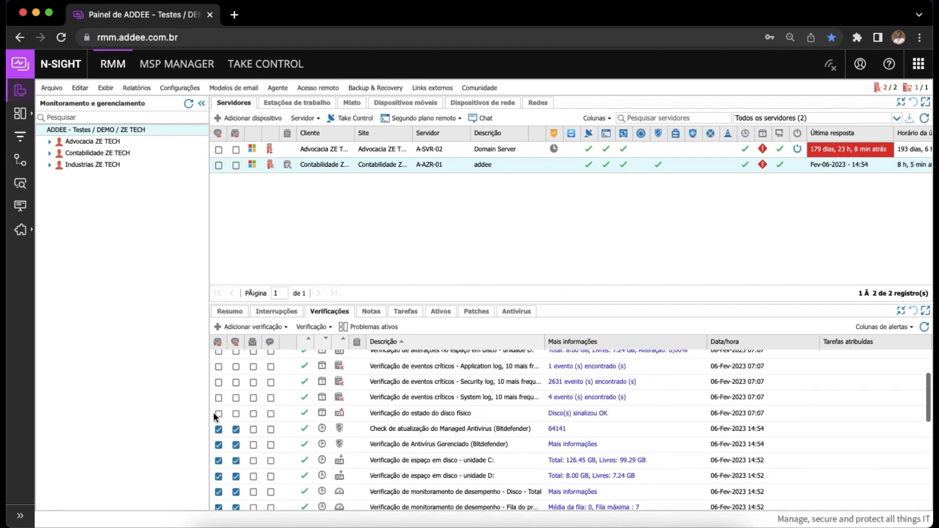
scroll(214, 412, "up", 5)
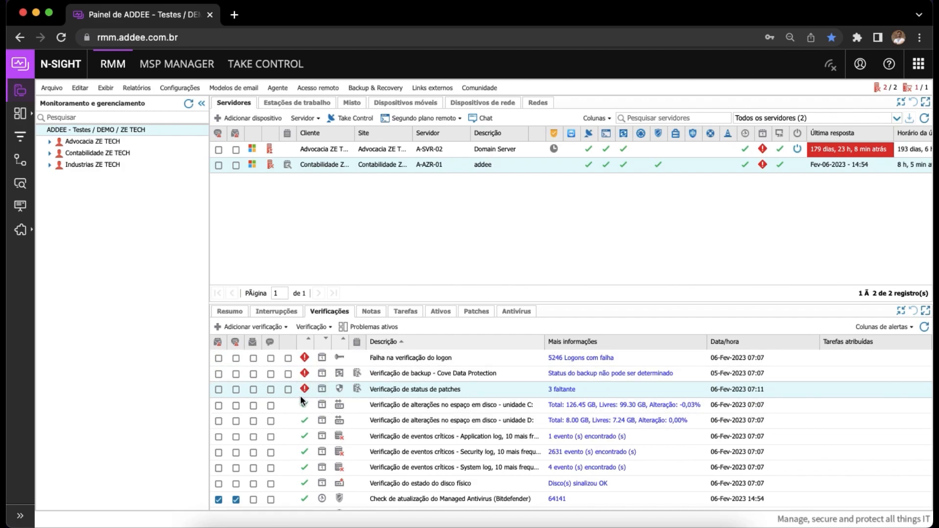
Start clearing the failed patch status check and set it to stay cleared until Fev-06-2023 at 18:00
left_click(288, 390)
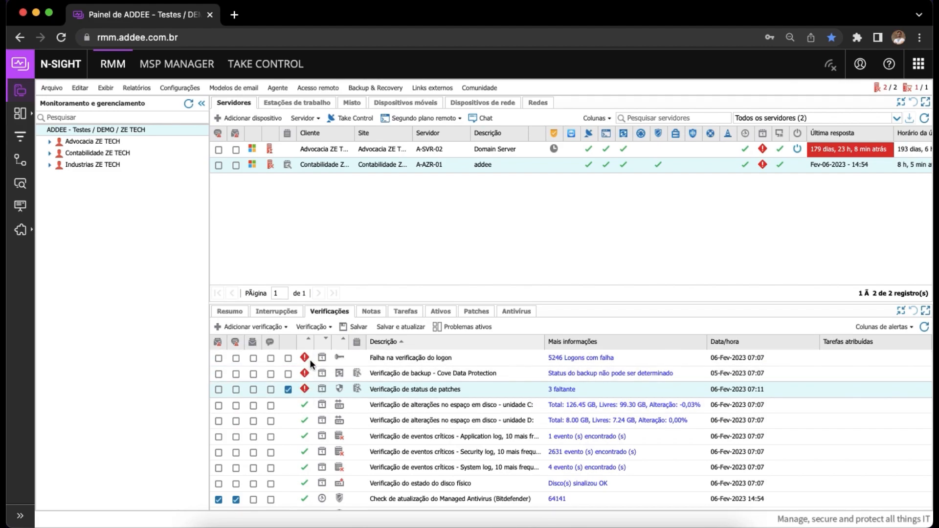
left_click(355, 327)
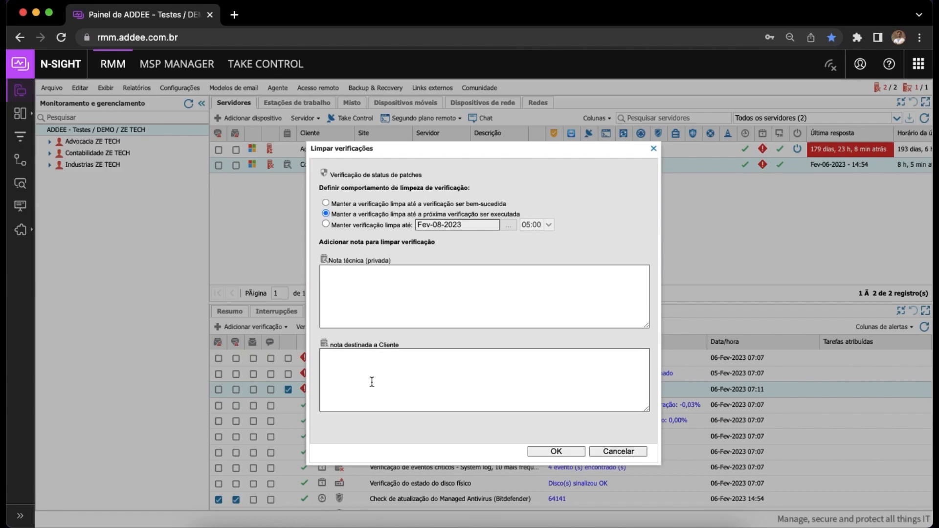
left_click(326, 224)
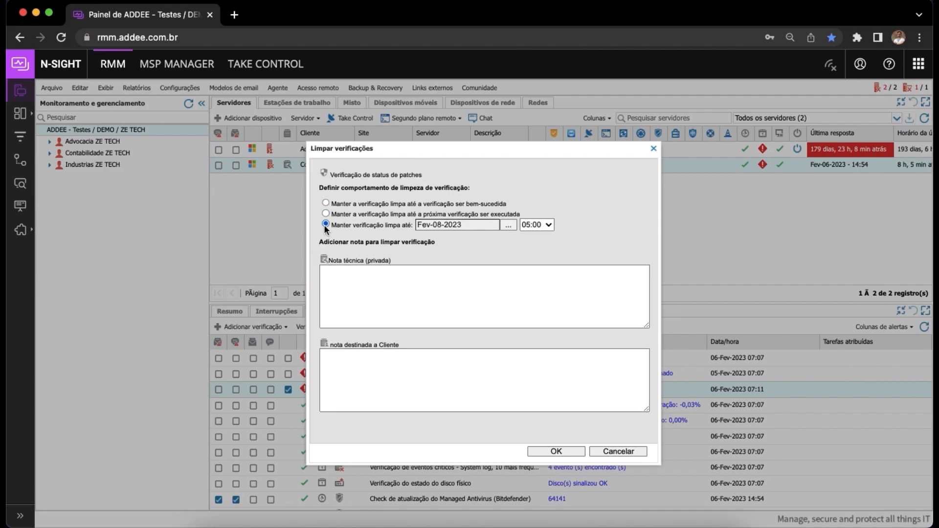
left_click(508, 225)
left_click(546, 279)
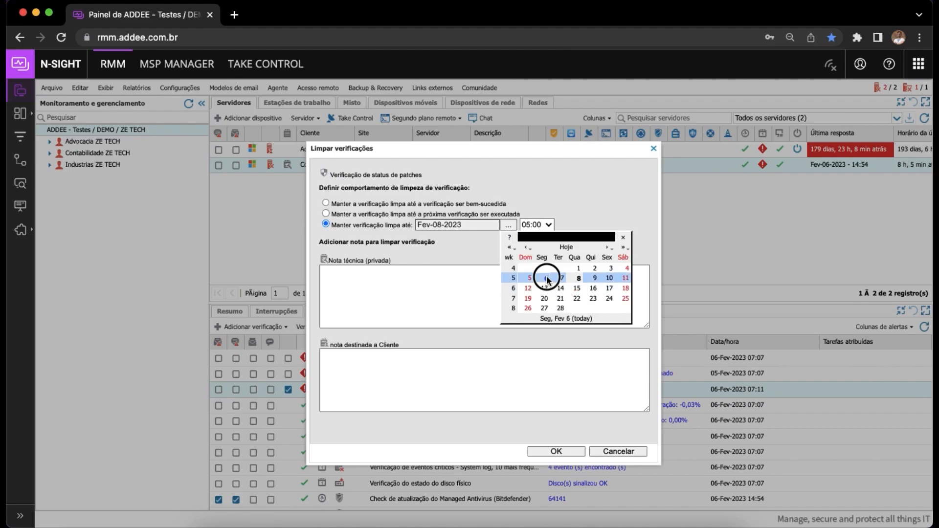
left_click(547, 224)
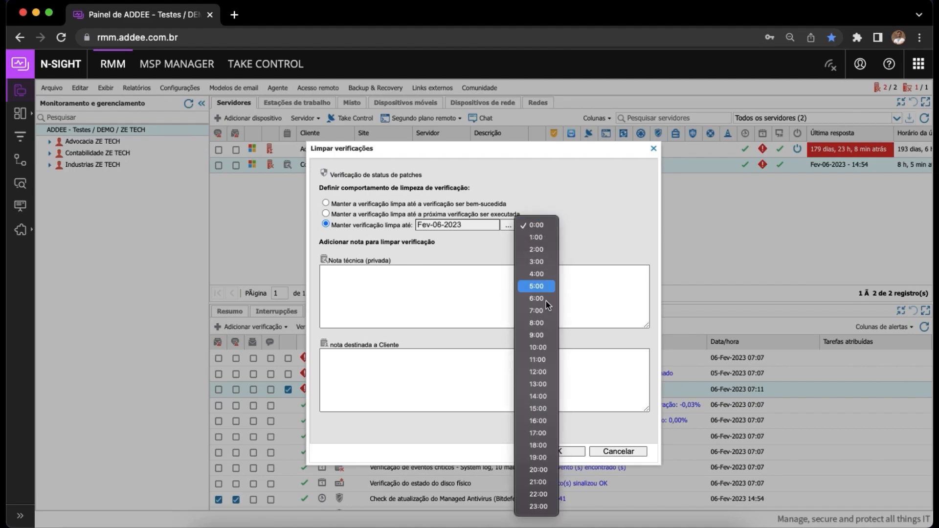
left_click(536, 445)
Enter "." as both the private technical note and the client note, and confirm clearing the check
left_click(440, 299)
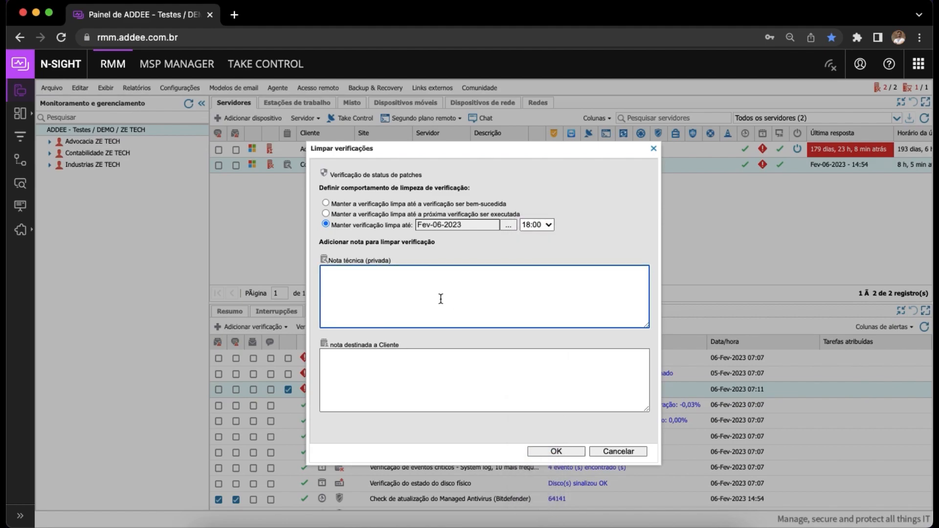
left_click(374, 374)
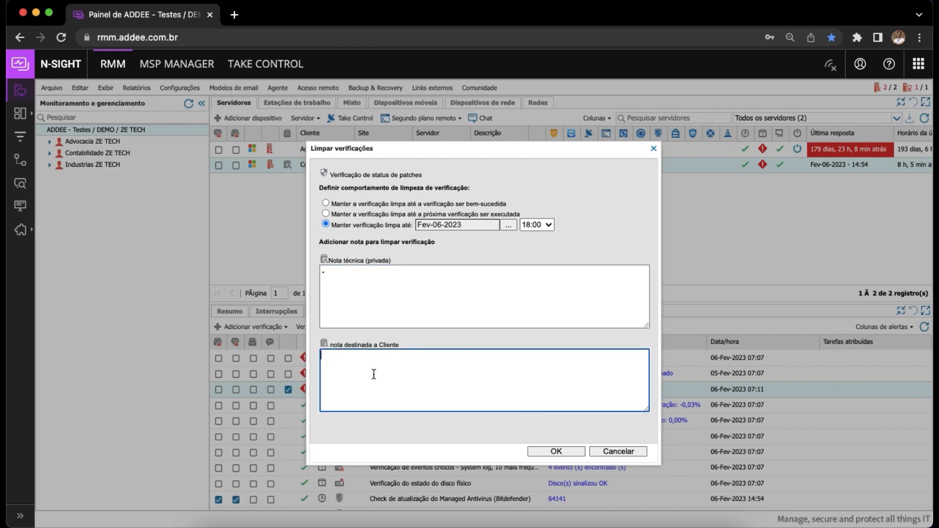
type(".")
left_click(556, 451)
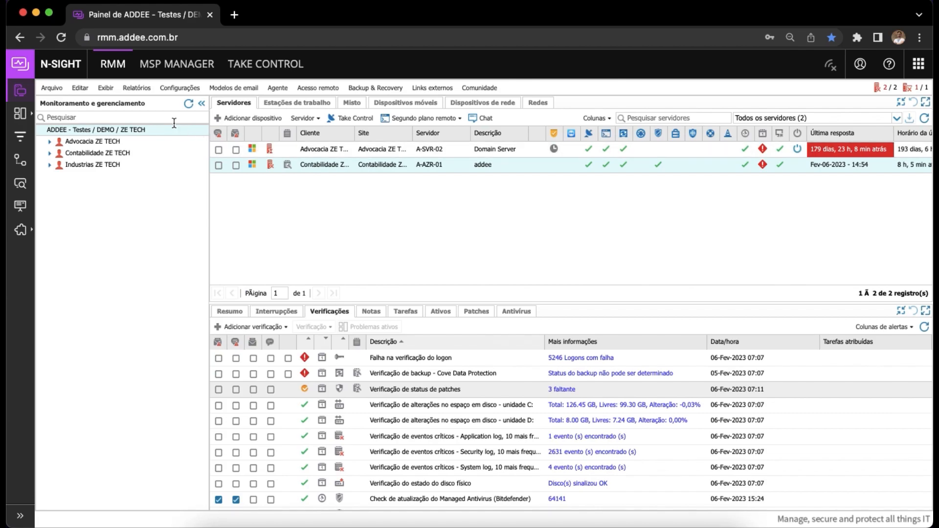
Open the client executive summary report options, review the month choices, and cancel without generating a report
left_click(137, 88)
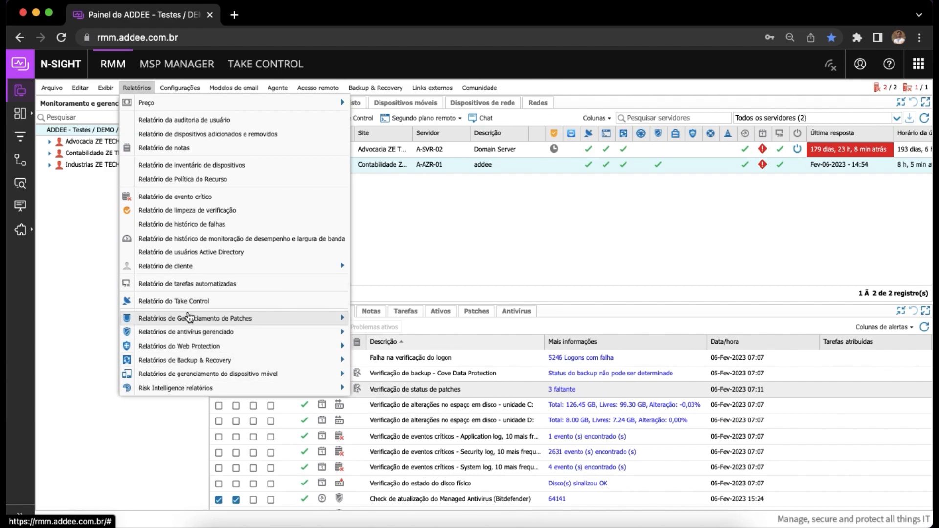
mouse_move(190, 318)
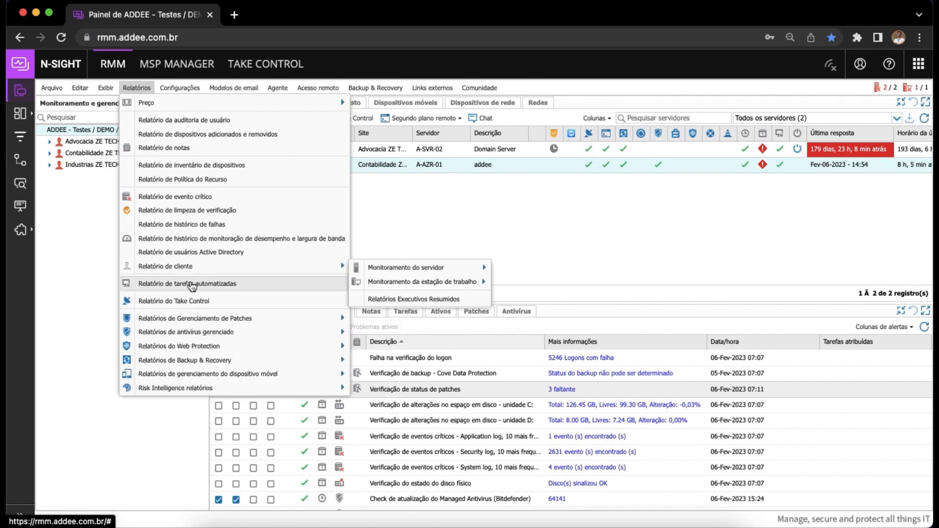
mouse_move(181, 268)
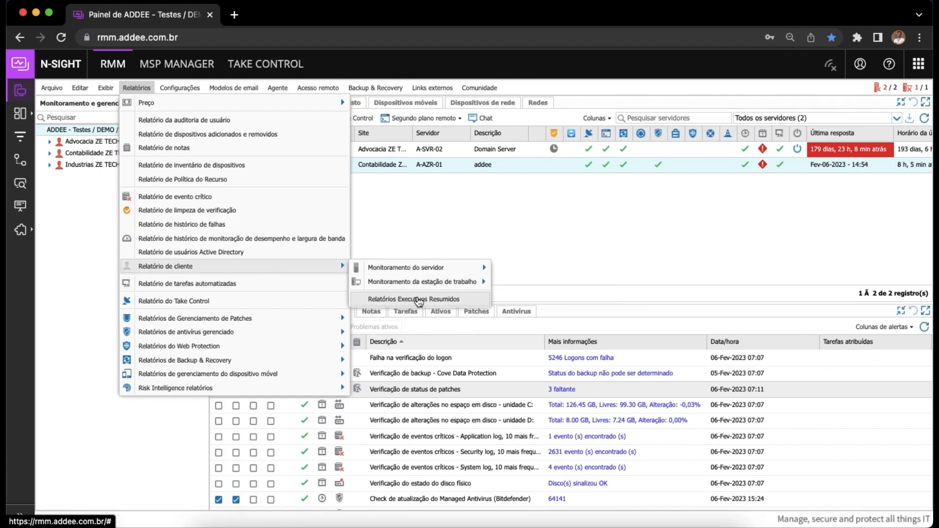
left_click(415, 299)
left_click(589, 282)
left_click(472, 351)
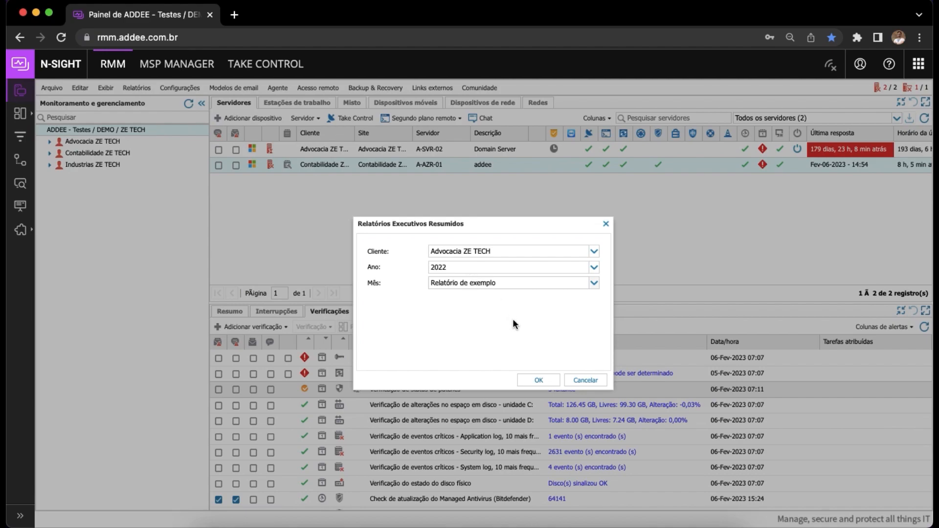
left_click(585, 381)
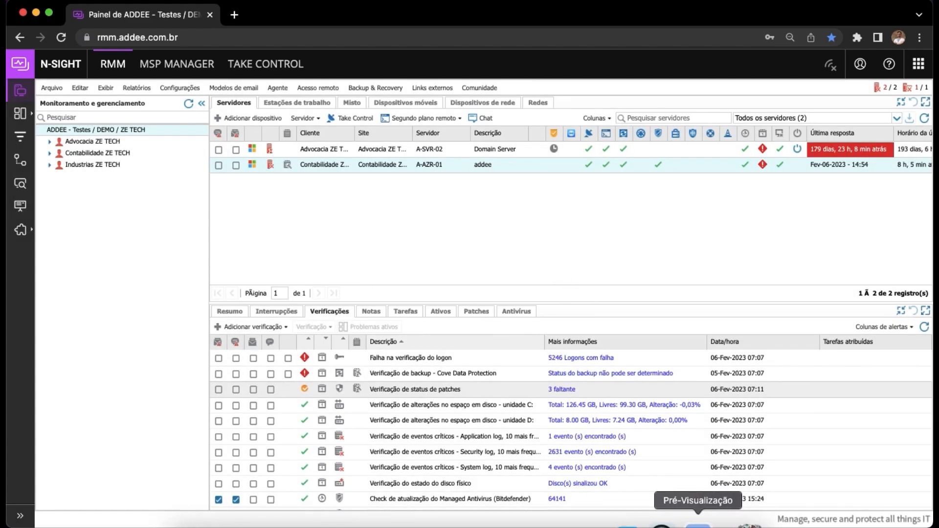
Switch to Preview with the Setembro.pdf executive report, enlarge its window, and return to the start of the first page
left_click(696, 524)
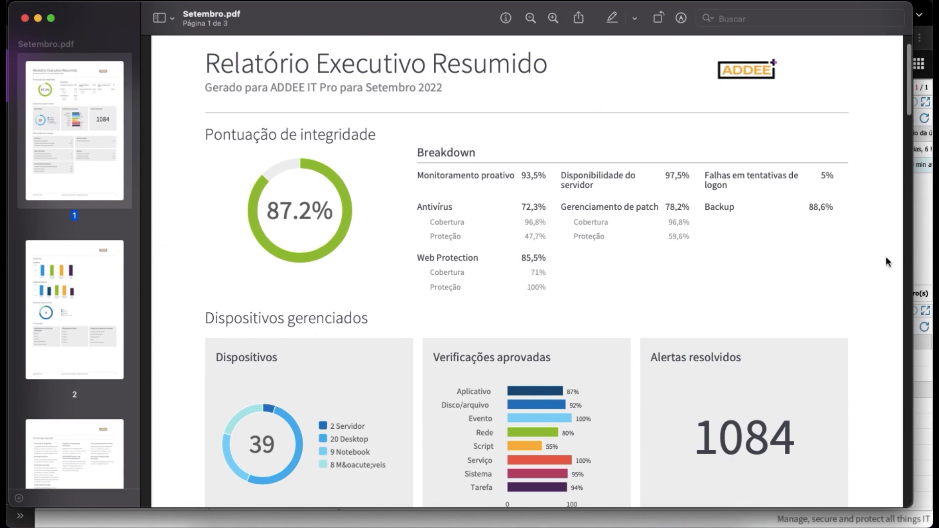
left_click_drag(913, 293, 932, 293)
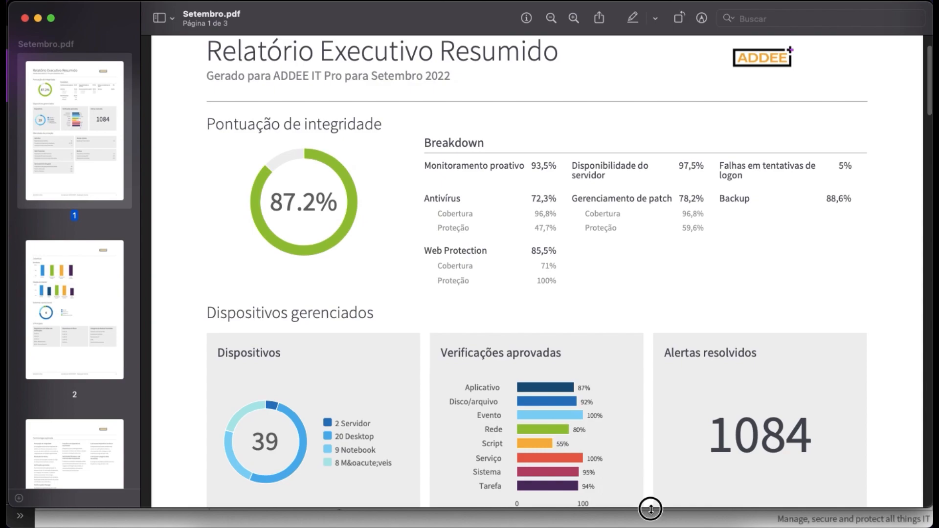
left_click_drag(649, 509, 647, 527)
scroll(623, 319, "up", 2)
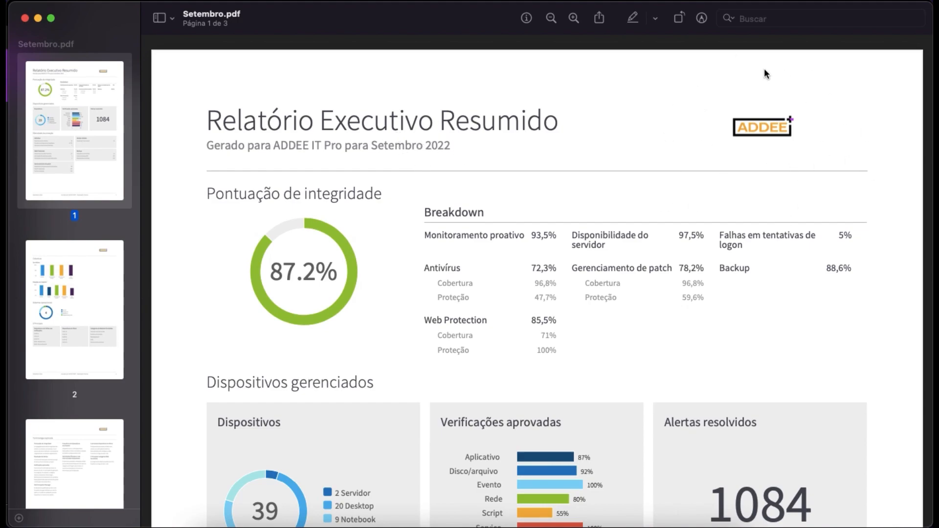
Highlight the client name and the integrity score heading in the executive summary report
left_click_drag(274, 145, 342, 146)
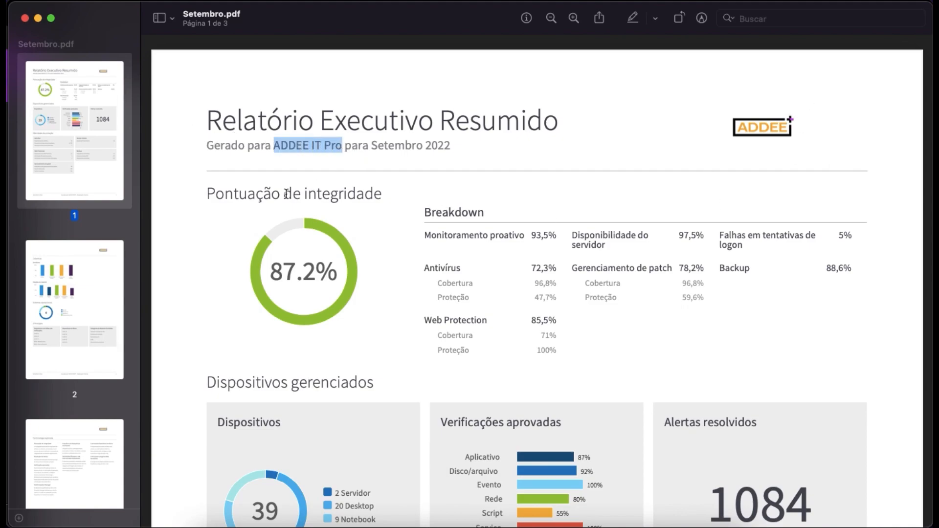
left_click_drag(203, 192, 390, 210)
left_click(398, 221)
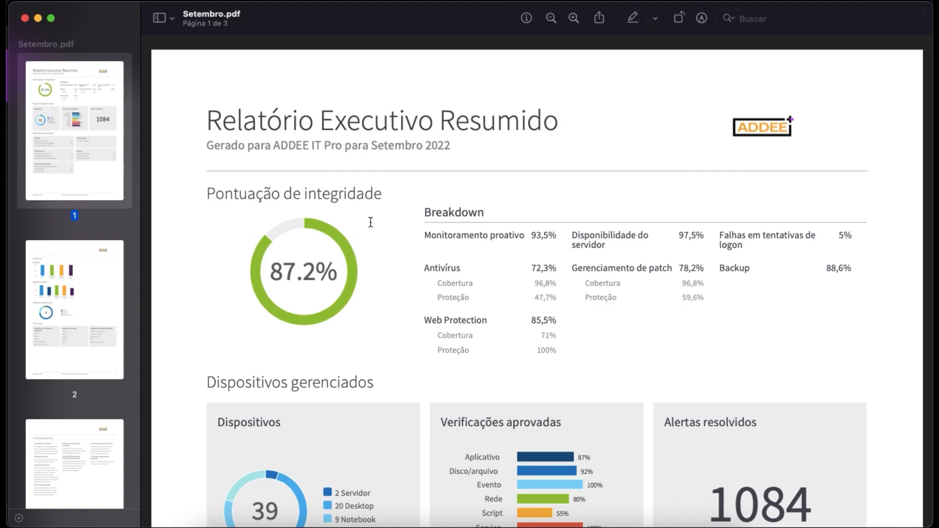
Examine the proactive monitoring and antivirus coverage and protection figures in the report's Breakdown section
mouse_move(421, 211)
left_mouse_down()
mouse_move(729, 329)
mouse_move(849, 329)
mouse_move(639, 292)
mouse_move(424, 216)
left_mouse_up()
left_click_drag(426, 236, 525, 236)
left_click(539, 234)
left_click_drag(423, 268, 469, 263)
mouse_move(531, 267)
left_mouse_down()
mouse_move(557, 267)
mouse_move(521, 283)
left_mouse_up()
left_click_drag(456, 283, 550, 293)
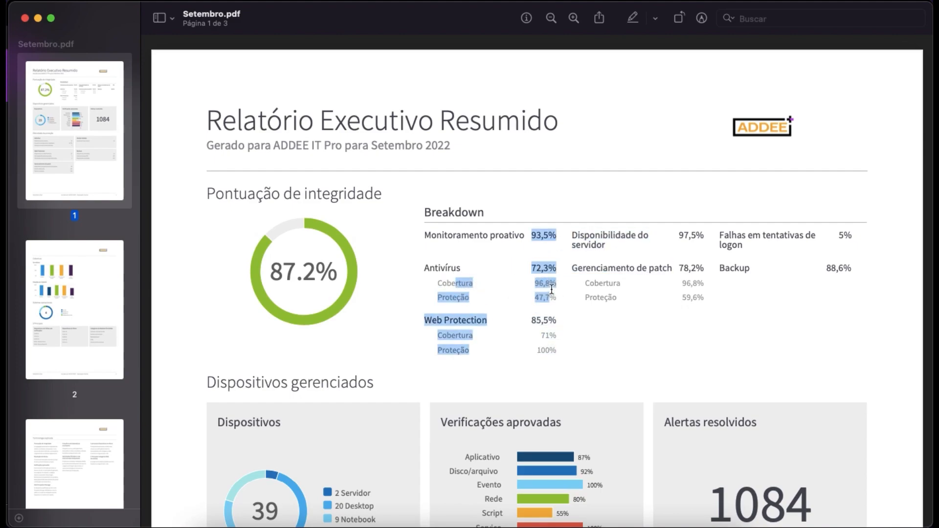
left_click(486, 283)
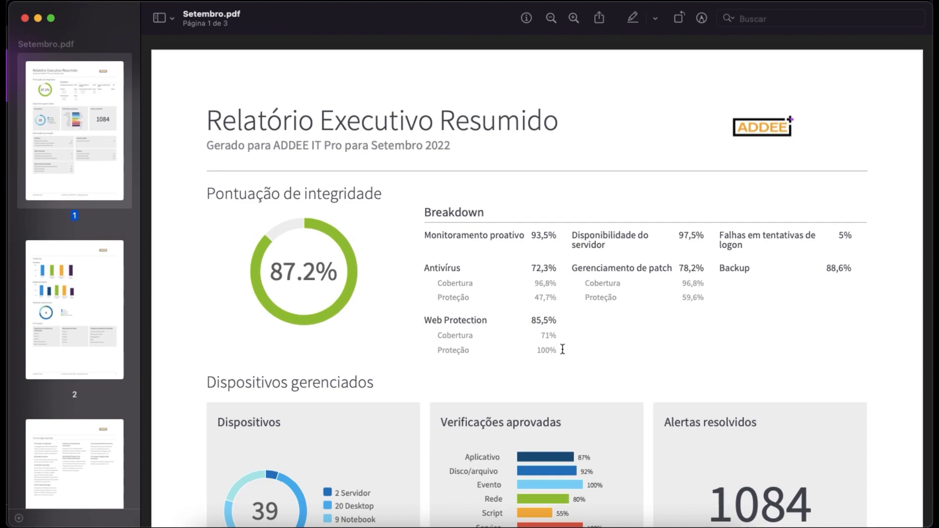
Examine the overall, coverage and protection percentages for Web Protection in the report's Breakdown section
left_click_drag(532, 320, 558, 321)
left_click_drag(461, 337, 475, 338)
left_click_drag(540, 336, 553, 331)
left_click(554, 331)
mouse_move(537, 349)
left_mouse_down()
mouse_move(561, 348)
mouse_move(544, 349)
left_mouse_up()
left_click(544, 349)
Examine the server availability and patch management percentages in the report's Breakdown section
left_click_drag(678, 236, 704, 235)
left_click(704, 235)
left_click_drag(583, 270, 695, 272)
left_click(687, 270)
double_click(704, 283)
left_click_drag(681, 296, 707, 296)
Highlight the Backup label and its percentage in the report's Breakdown section
left_click(730, 268)
left_click(722, 268)
left_click_drag(722, 268, 764, 268)
left_click(763, 267)
left_click_drag(856, 267, 828, 267)
left_click(830, 268)
Examine the device total and its breakdown by device type in the managed devices section
scroll(789, 313, "down", 5)
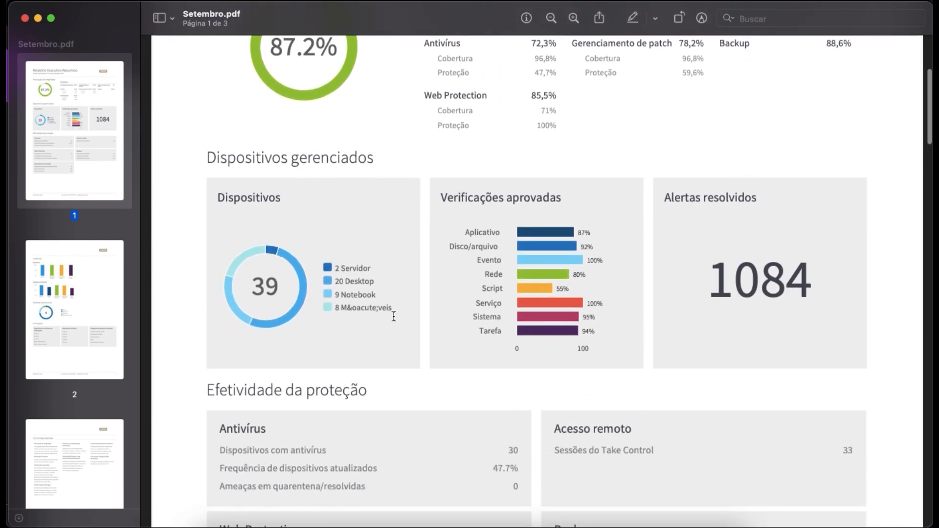
left_click_drag(247, 290, 279, 287)
left_click(353, 286)
left_click_drag(392, 310, 340, 267)
left_click(367, 298)
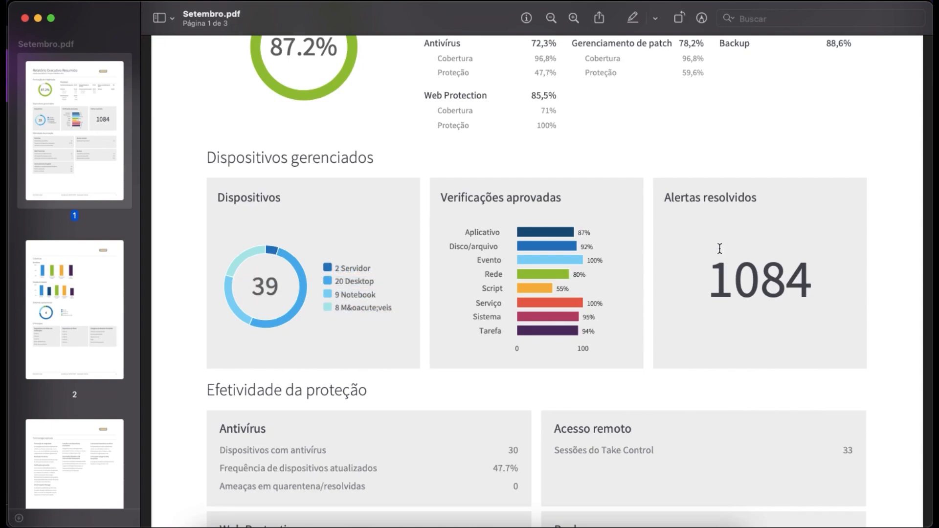
Highlight the resolved alerts heading and its total in the managed devices section
left_click_drag(695, 198, 770, 199)
left_click(736, 294)
left_click_drag(714, 281, 813, 287)
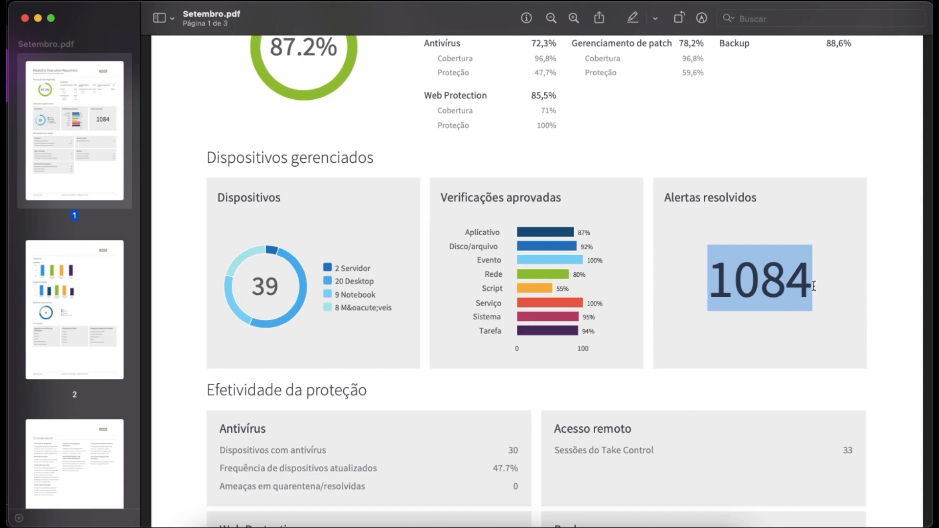
left_click(823, 293)
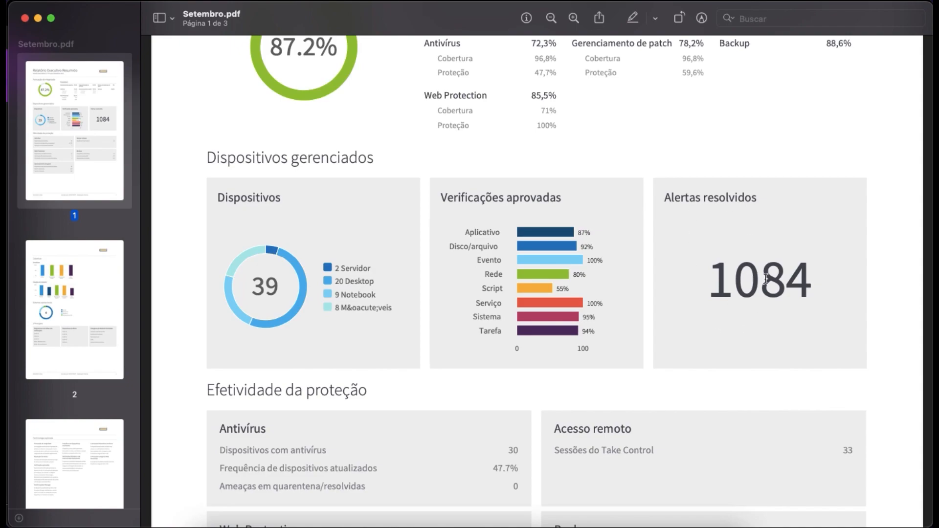
Review the protection effectiveness section covering antivirus, remote access, Web Protection, backup and patch management
scroll(639, 382, "down", 5)
scroll(638, 381, "down", 3)
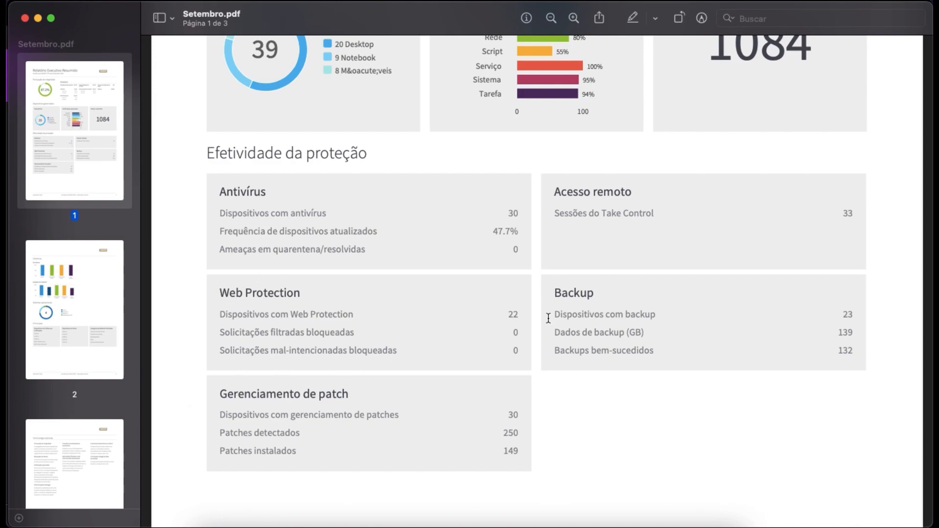
scroll(429, 233, "down", 2)
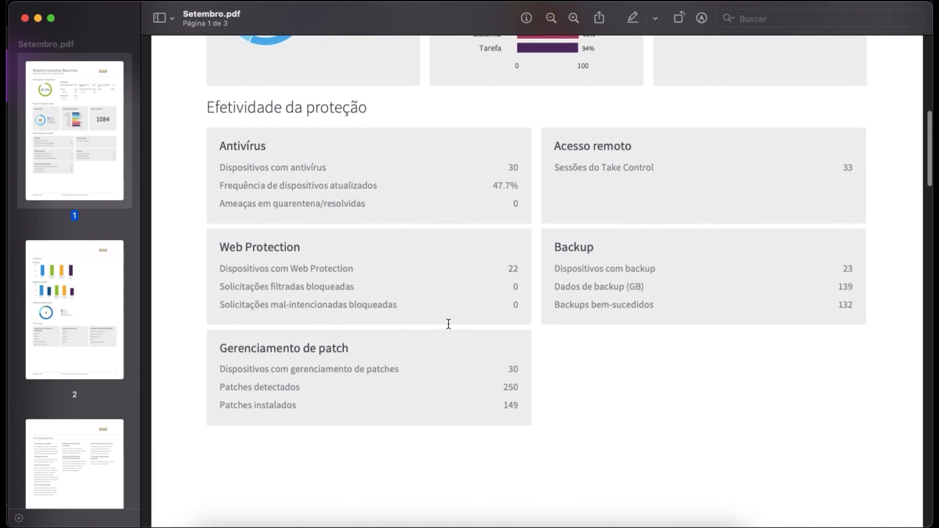
Review the coverage charts, operating systems and 5 Principais lists on the report's second page, and minimize the report
scroll(562, 312, "down", 4)
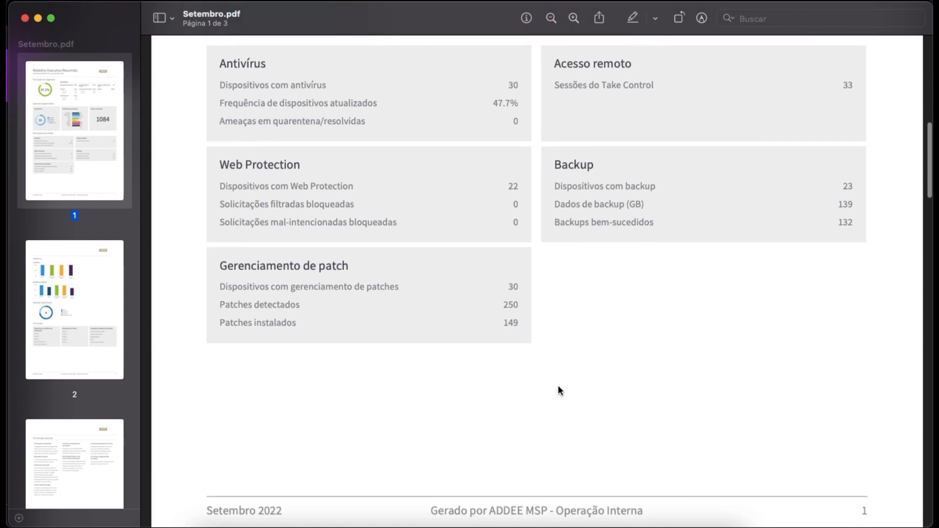
scroll(558, 387, "down", 20)
scroll(560, 390, "down", 2)
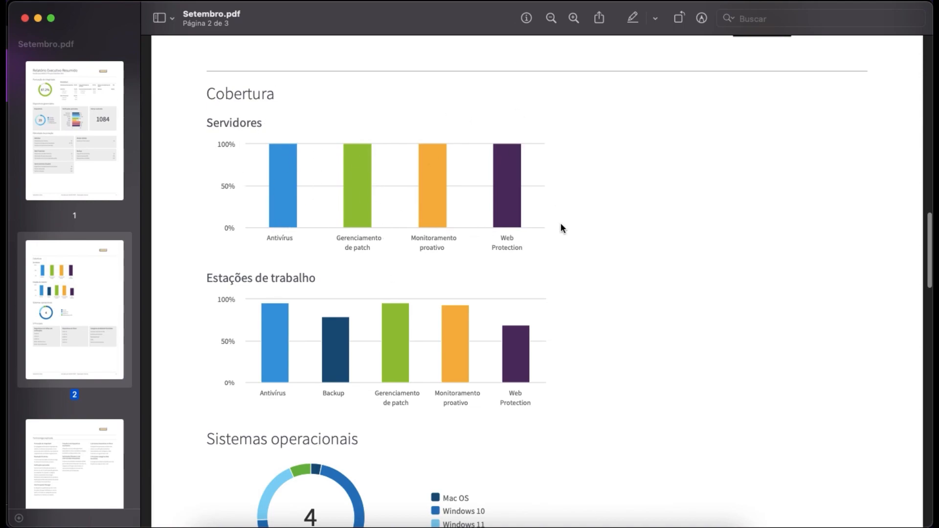
scroll(313, 249, "down", 3)
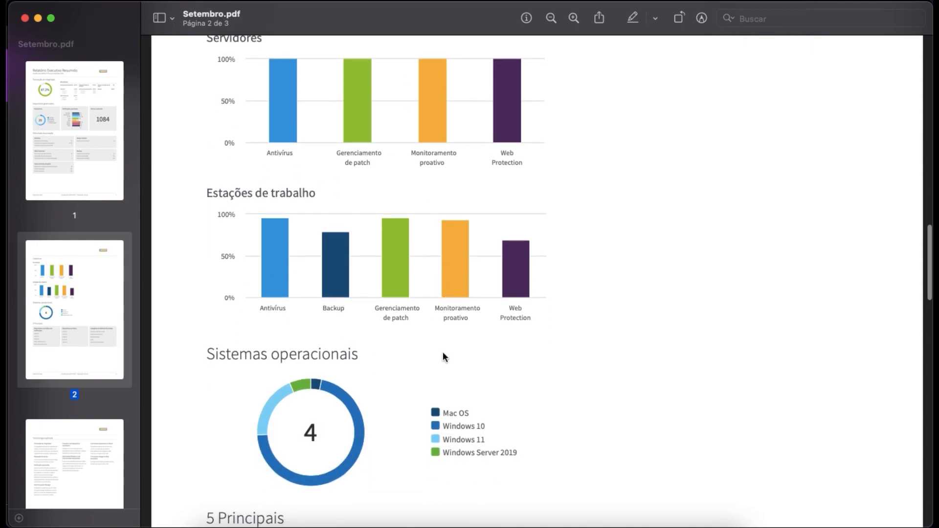
scroll(447, 325, "down", 5)
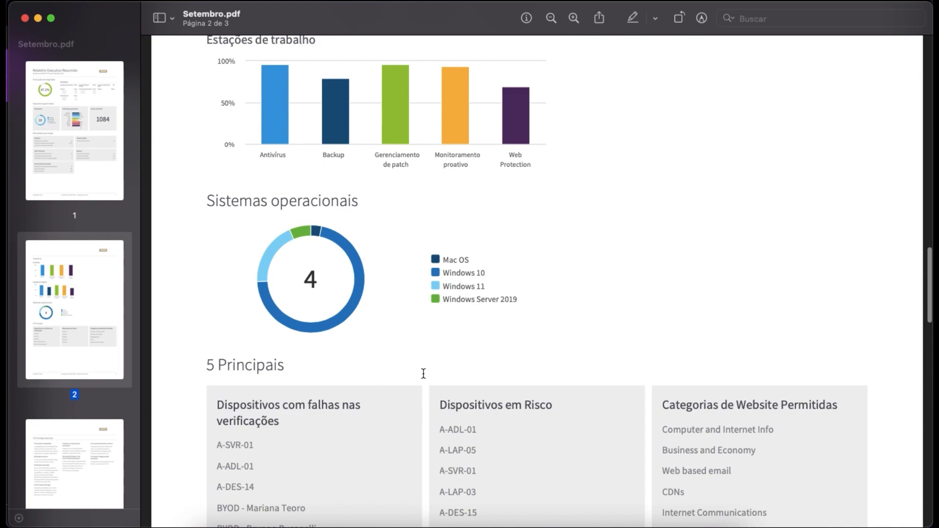
scroll(424, 373, "down", 4)
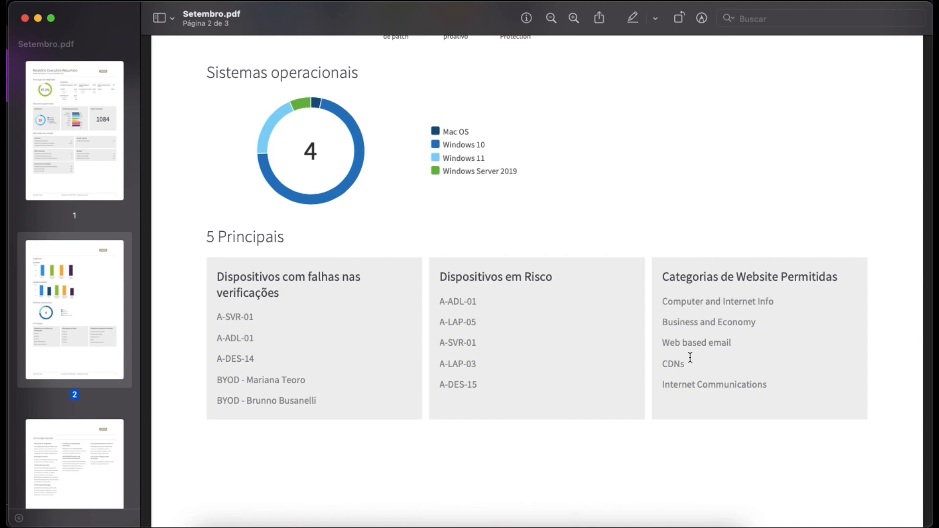
scroll(690, 358, "up", 20)
scroll(690, 353, "up", 5)
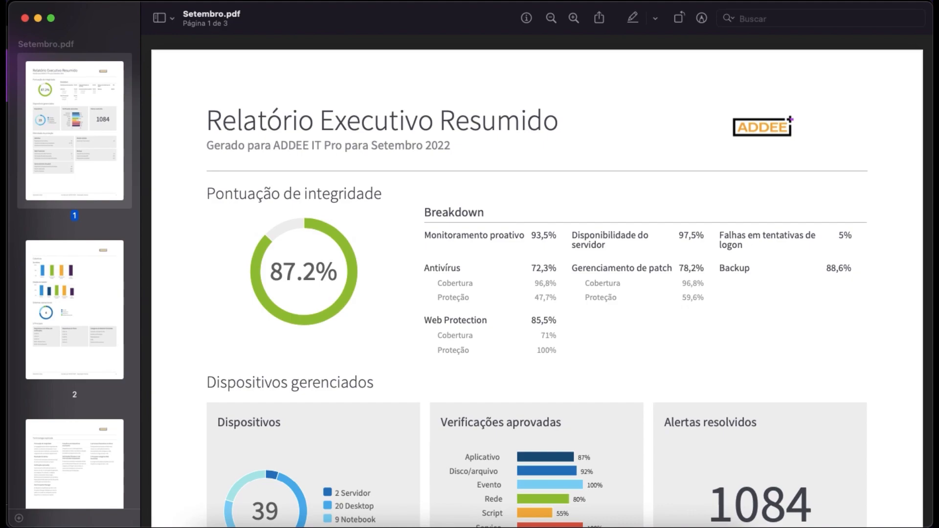
left_click(38, 19)
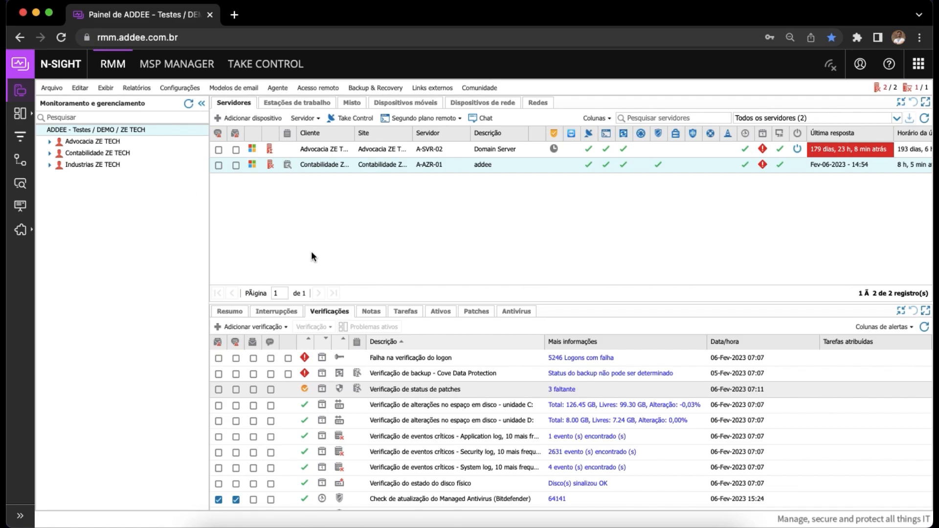
Open asset tracking and check the available clients, keeping Advocacia ZE TECH selected
left_click(21, 186)
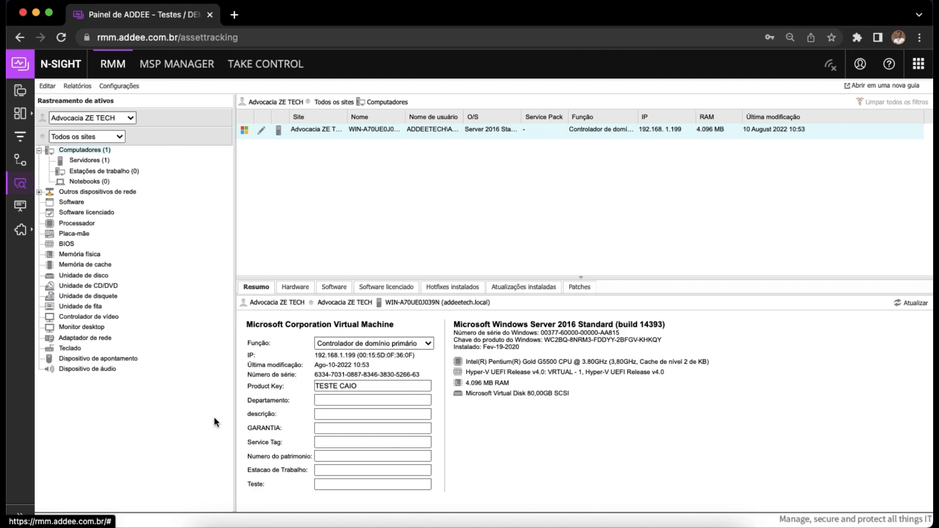
left_click(136, 119)
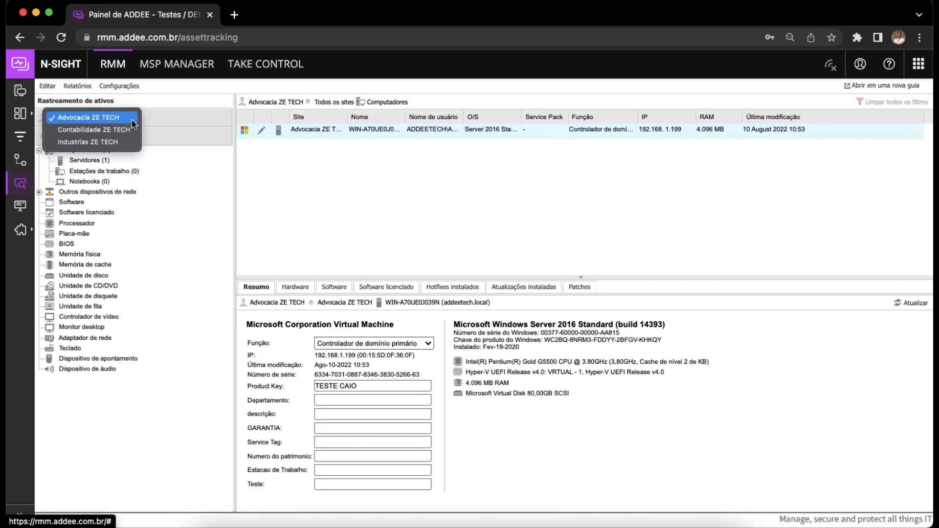
left_click(315, 182)
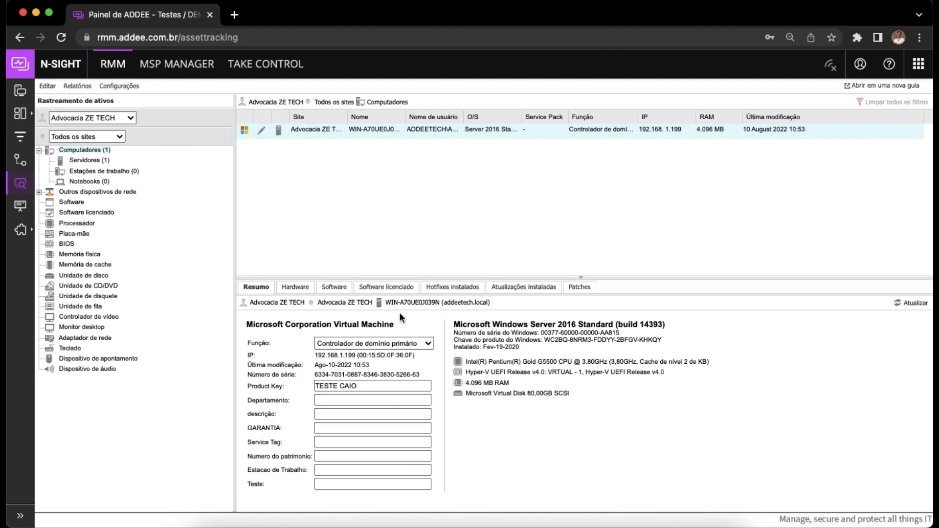
Highlight the Windows serial number line and the Product Key label in the server's asset summary
left_click_drag(482, 333, 536, 334)
left_click(509, 342)
left_click(536, 336)
left_click_drag(248, 385, 271, 394)
left_click(269, 399)
Enter Compras as the server's Departamento and highlight the field's label in the asset summary
left_click(321, 401)
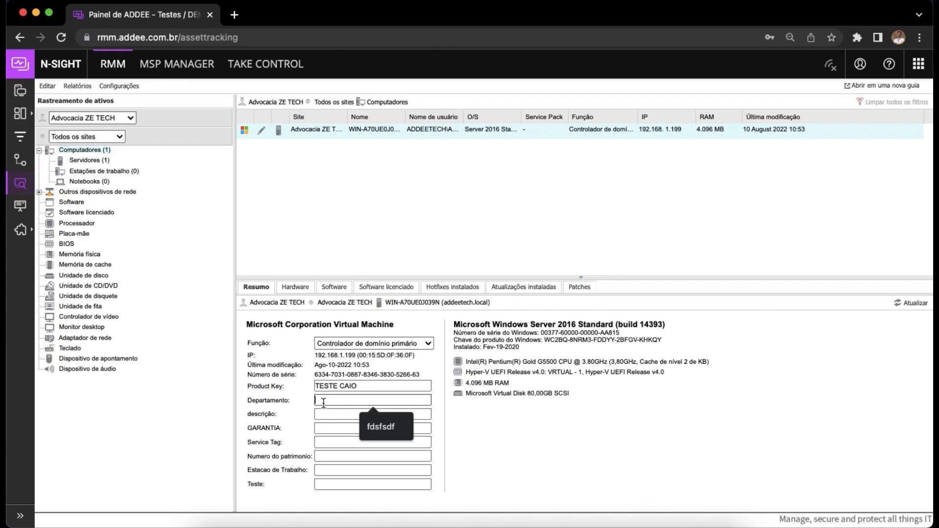
type("Compras")
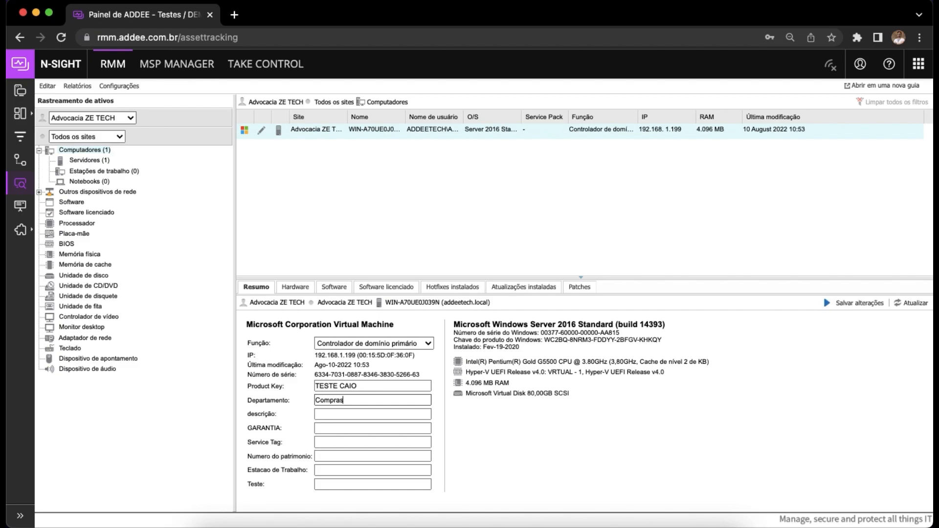
left_click_drag(248, 400, 287, 400)
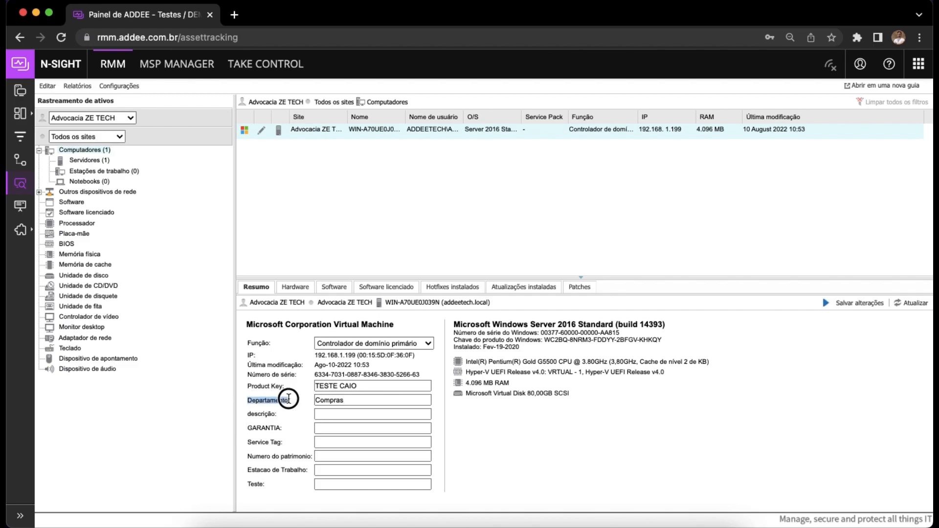
left_click(351, 400)
left_click(422, 439)
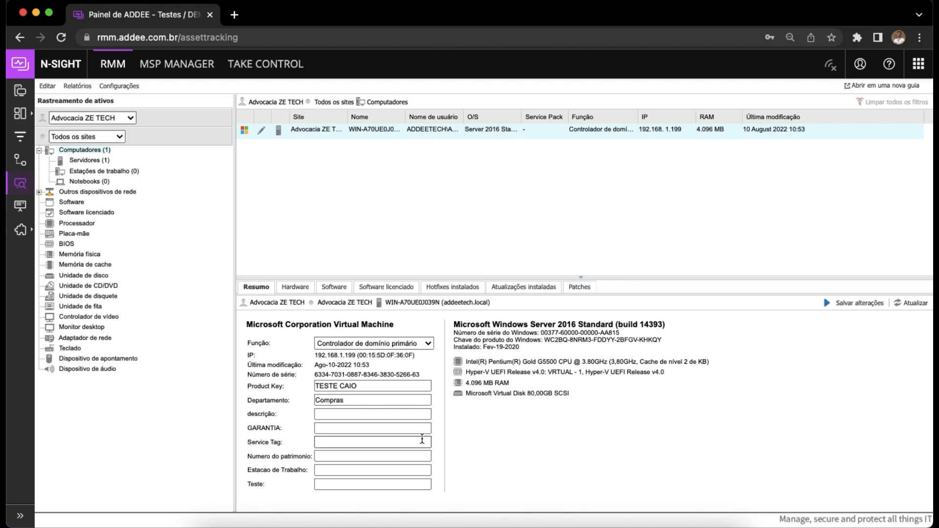
mouse_move(359, 386)
left_mouse_down()
mouse_move(313, 392)
mouse_move(365, 386)
left_mouse_up()
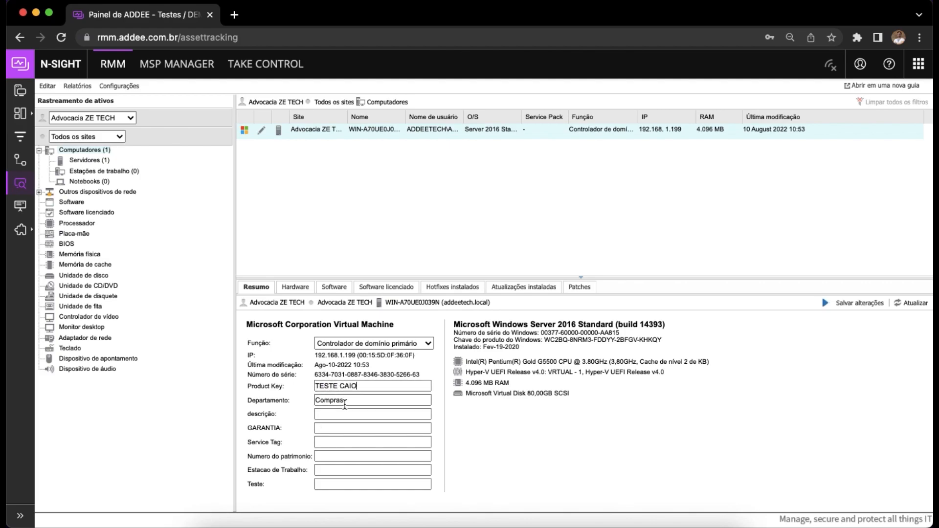
Examine the hardware components and the full list of software inventoried on the Advocacia ZE TECH server
left_click(290, 288)
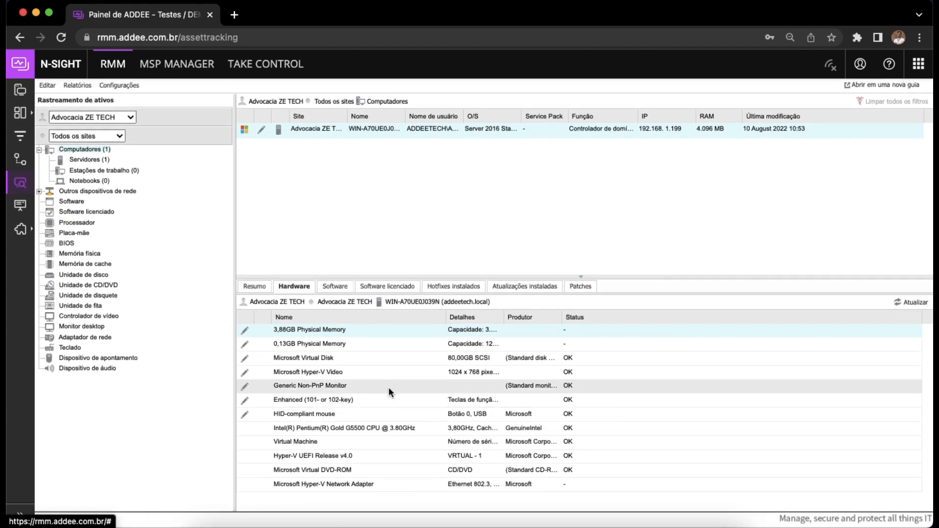
left_click(335, 287)
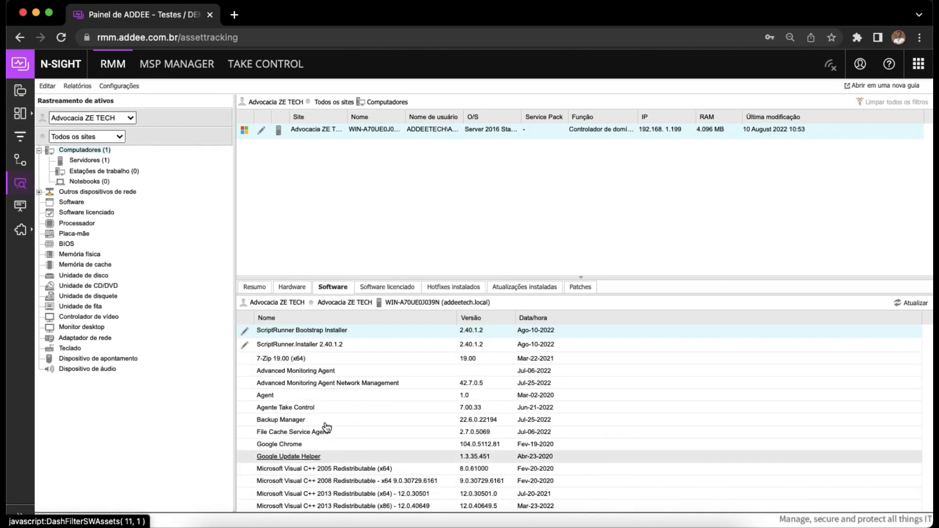
scroll(343, 434, "down", 5)
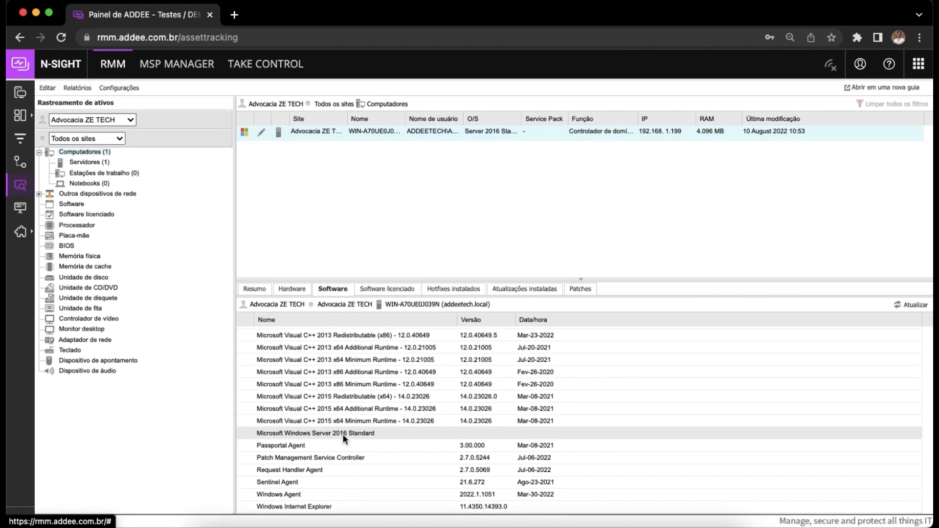
scroll(344, 438, "up", 5)
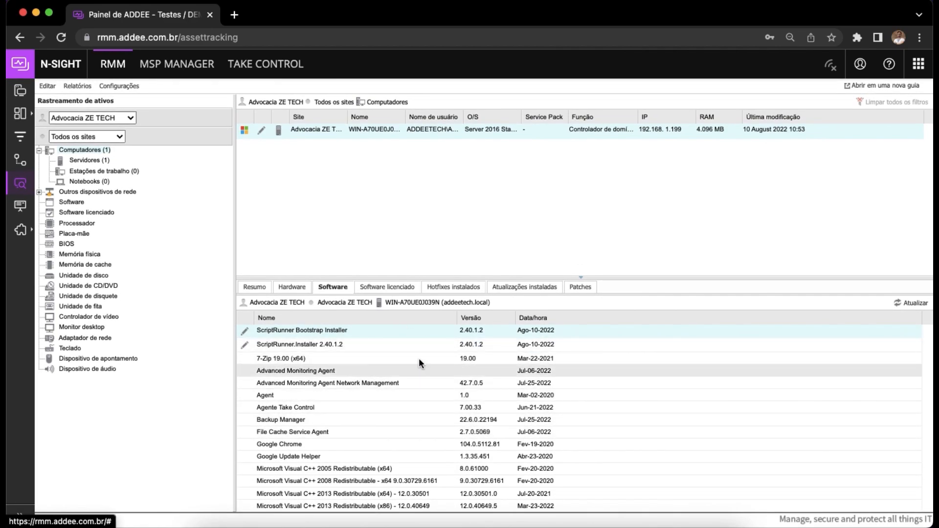
Examine the server's installed hotfixes, installed updates and patches grouped by status
left_click(454, 288)
left_click(525, 288)
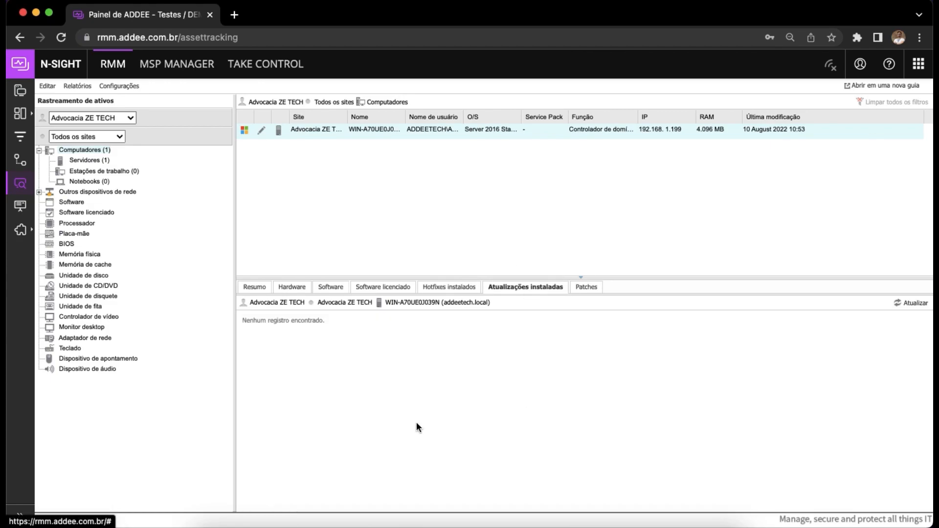
left_click(586, 287)
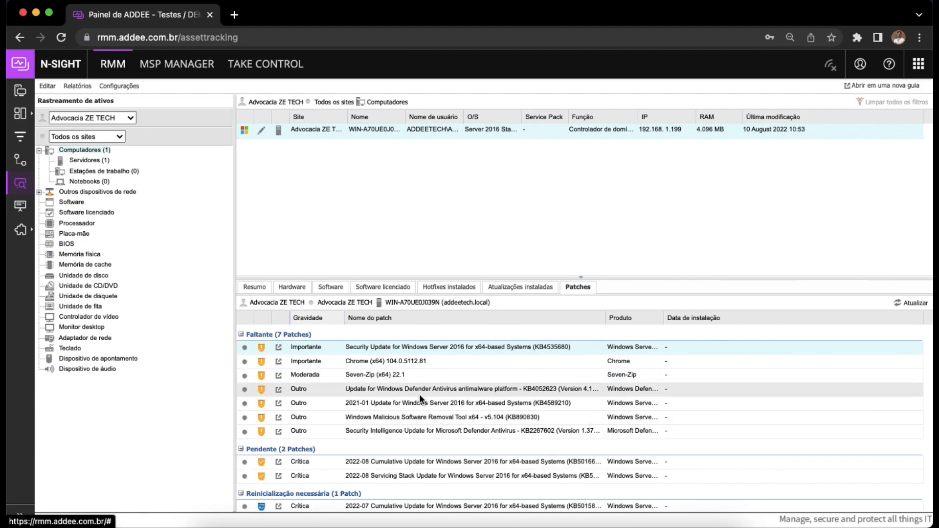
scroll(430, 362, "down", 5)
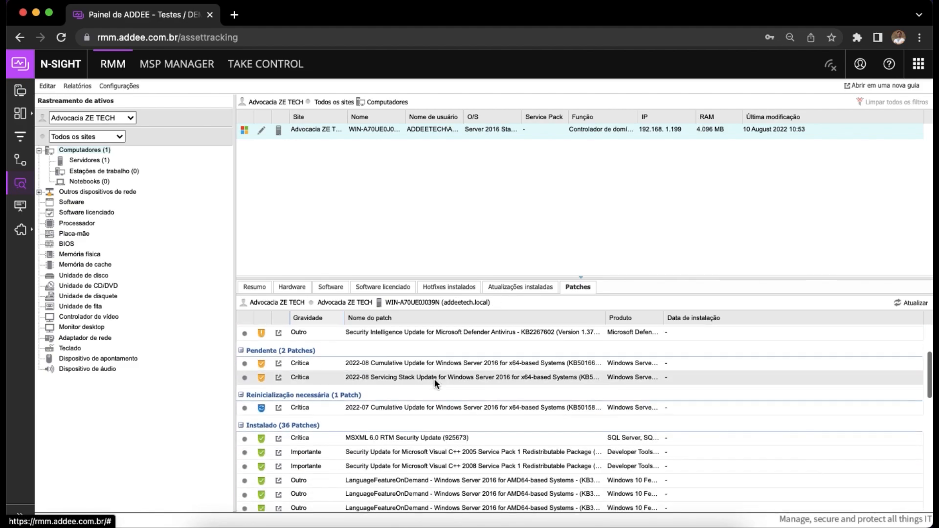
scroll(440, 381, "up", 10)
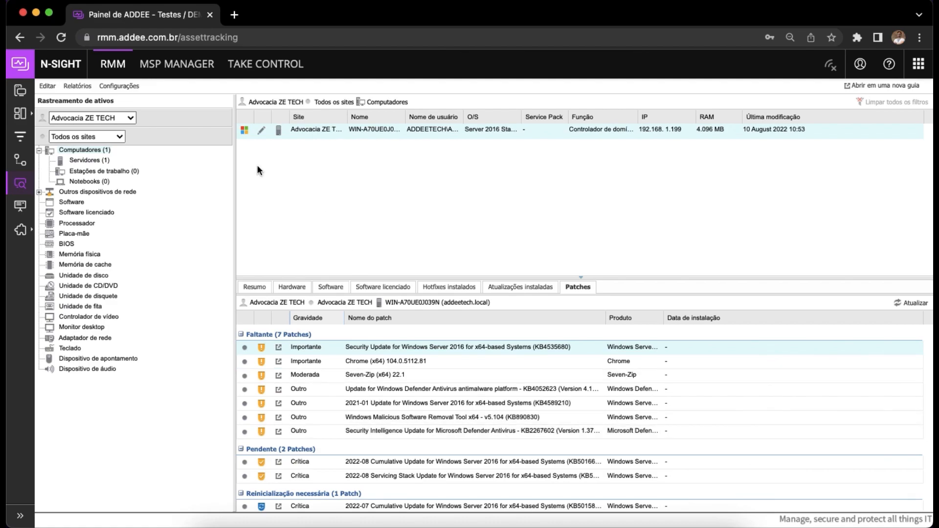
Generate the client inventory report for asset tracking, look through it and close it
left_click(77, 86)
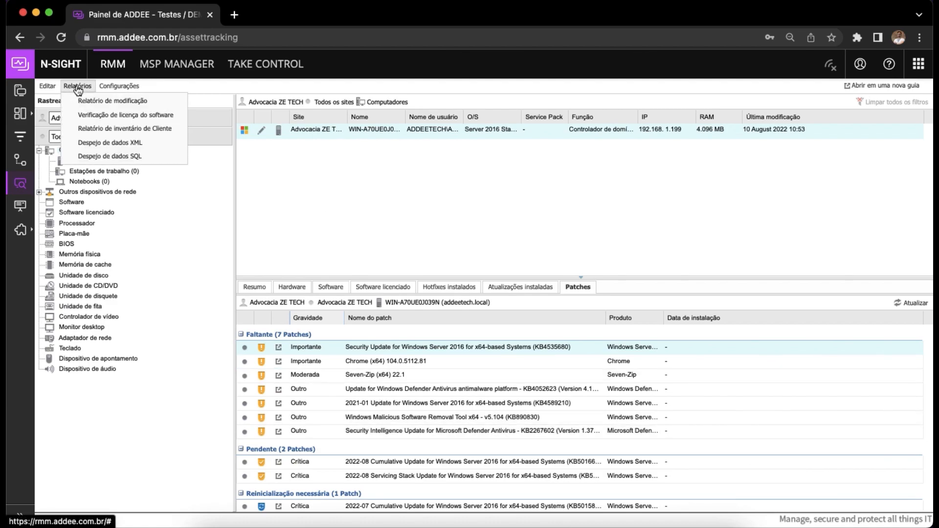
left_click(126, 128)
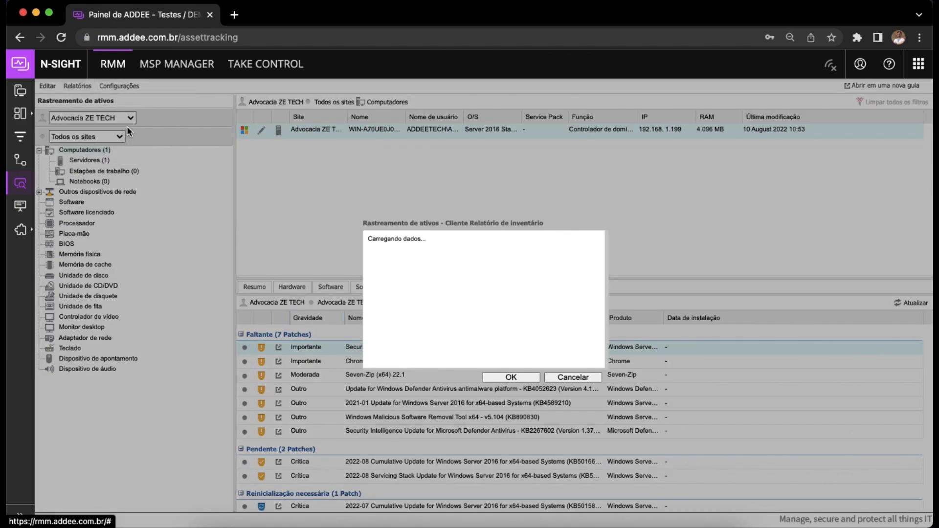
left_click(509, 377)
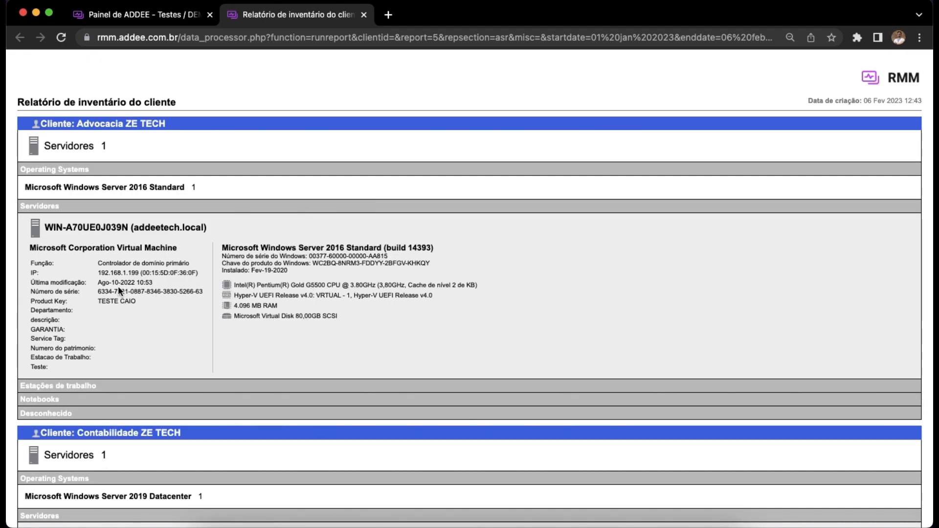
scroll(121, 293, "down", 3)
scroll(120, 261, "up", 3)
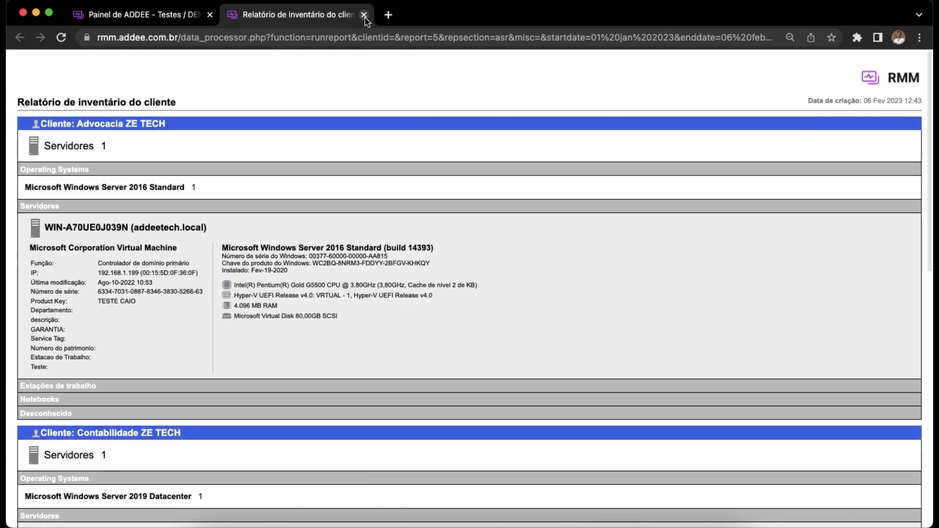
left_click(364, 15)
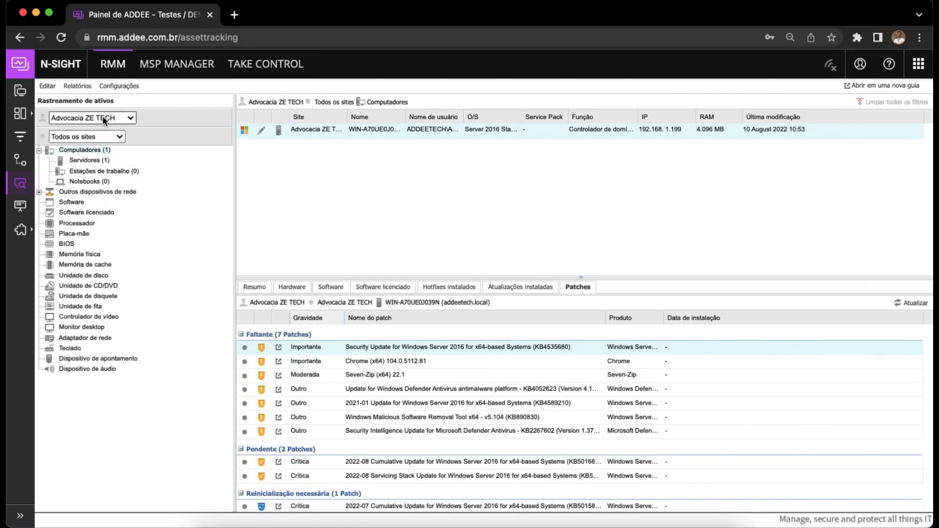
Generate the software licence report and review the installed count of each program per client
left_click(77, 86)
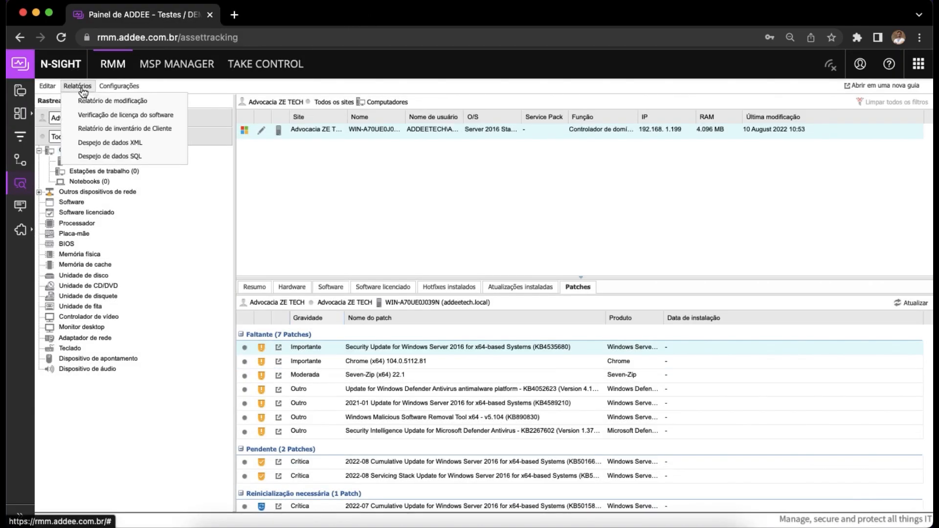
left_click(114, 113)
left_click(511, 379)
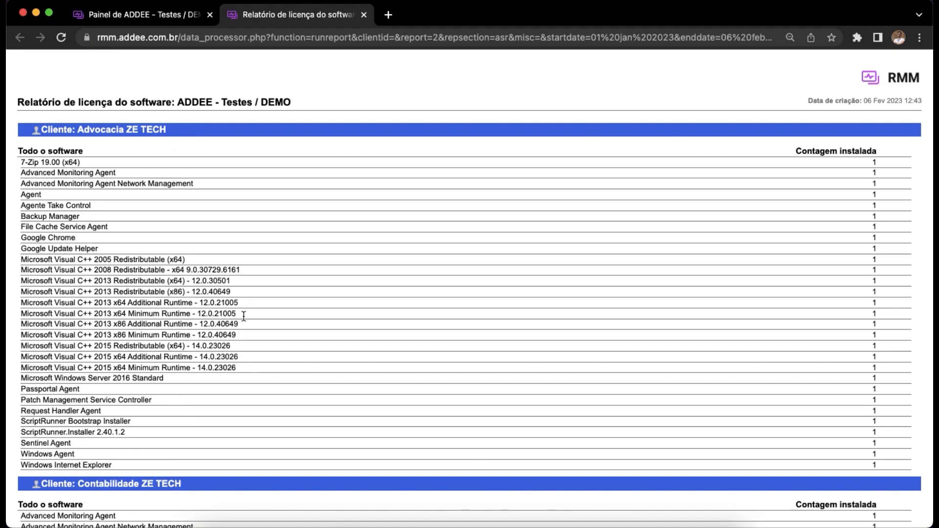
scroll(693, 259, "down", 3)
scroll(692, 258, "up", 3)
mouse_move(873, 161)
left_mouse_down()
mouse_move(872, 450)
mouse_move(883, 191)
mouse_move(873, 157)
left_mouse_up()
Return to asset tracking, list Advocacia ZE TECH's installed software and show the computers that have Google Chrome
left_click(148, 16)
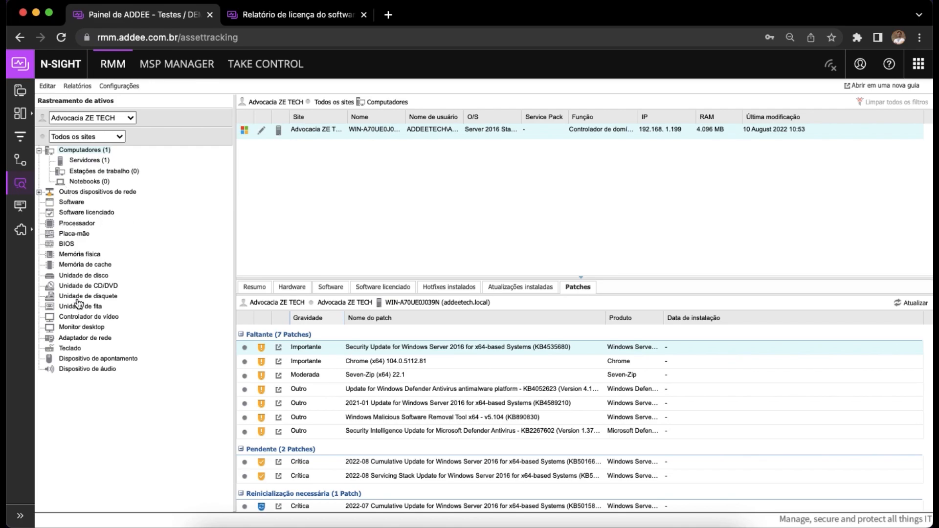
left_click(69, 203)
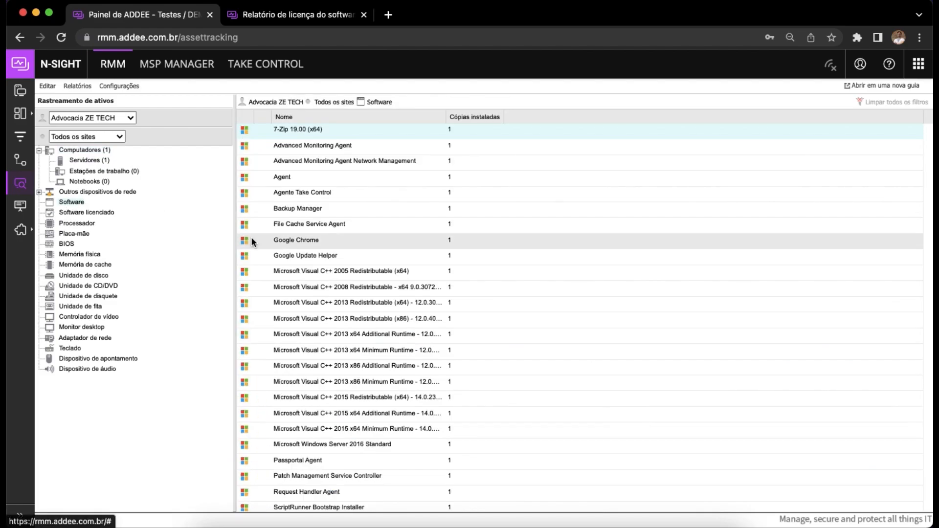
scroll(331, 344, "down", 3)
scroll(332, 343, "up", 3)
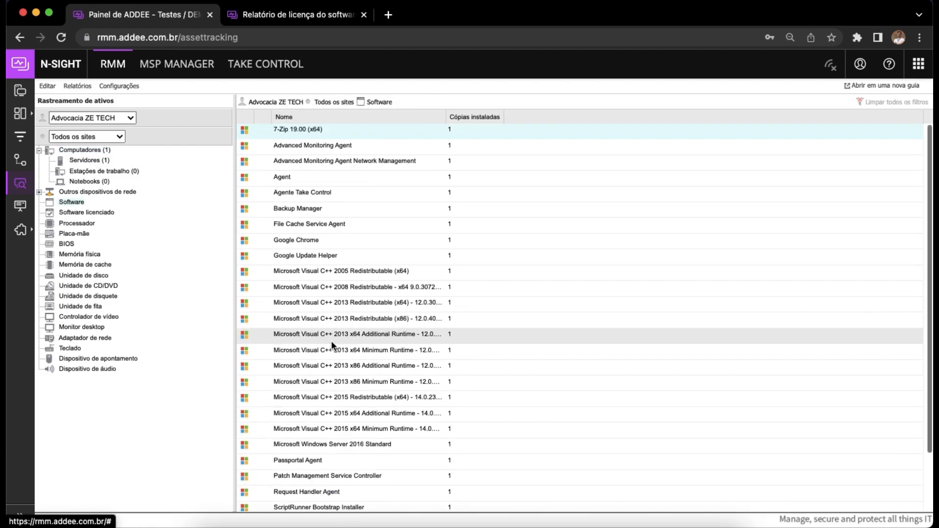
left_click(296, 240)
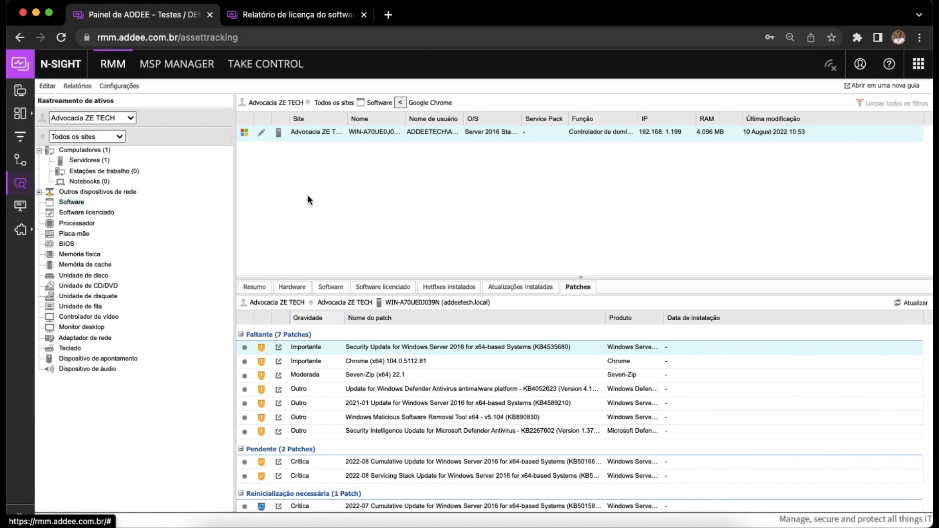
Close the licence report and generate the asset modification report for all clients from 01 Jan 2023 to 06 Feb 2023
left_click(363, 15)
left_click(77, 86)
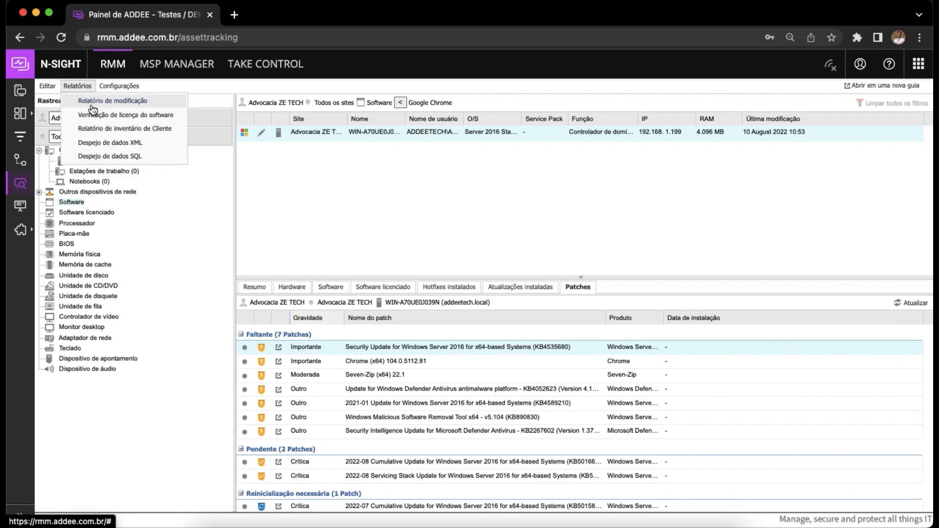
left_click(90, 100)
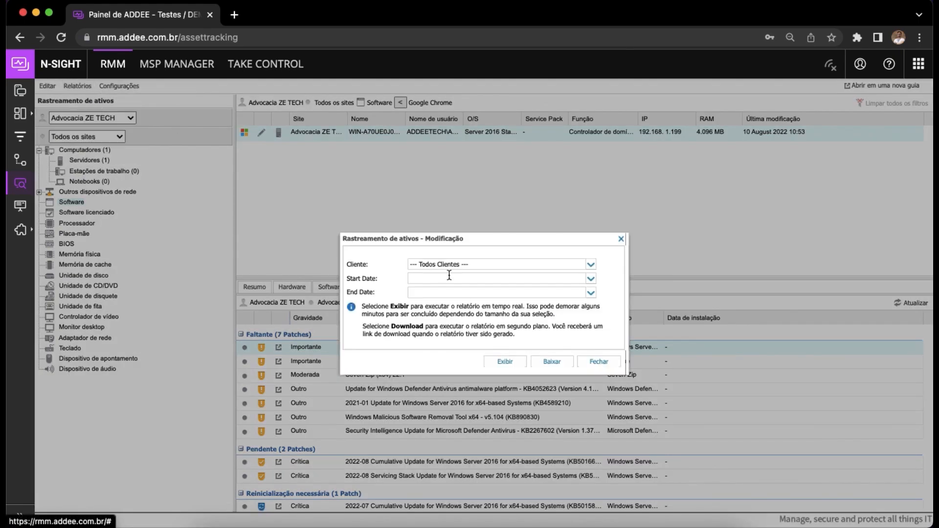
left_click(591, 280)
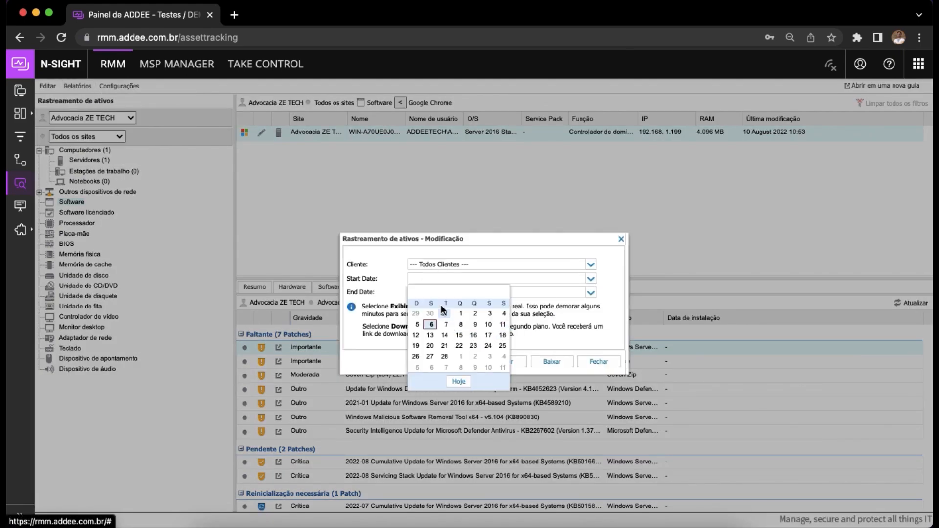
left_click(415, 292)
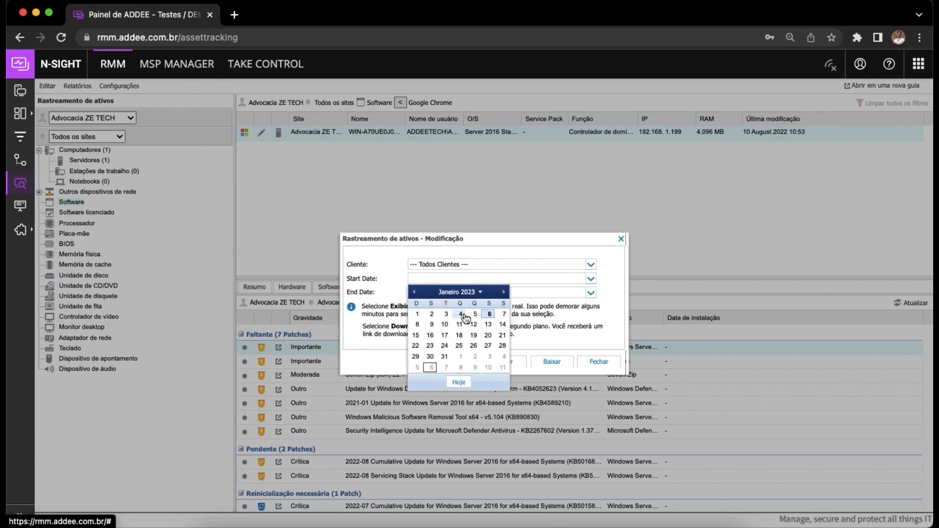
left_click(416, 314)
left_click(591, 292)
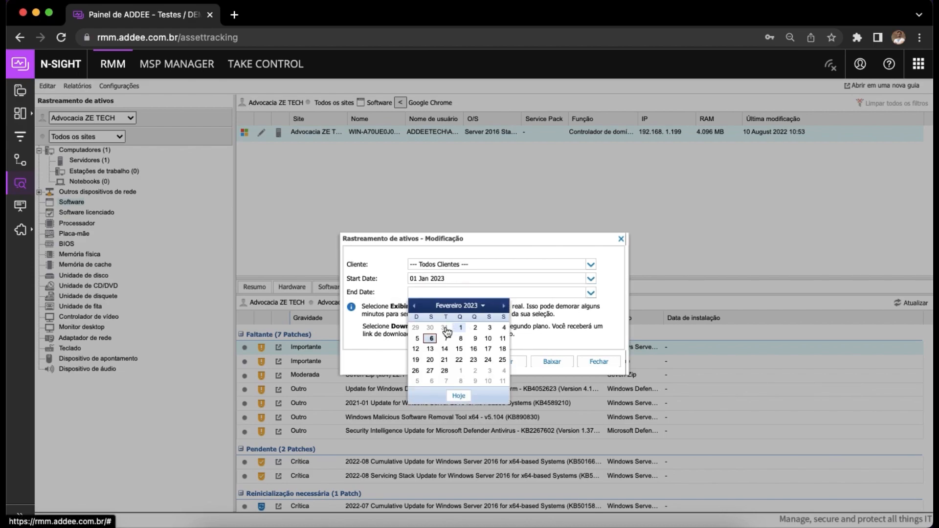
left_click(431, 338)
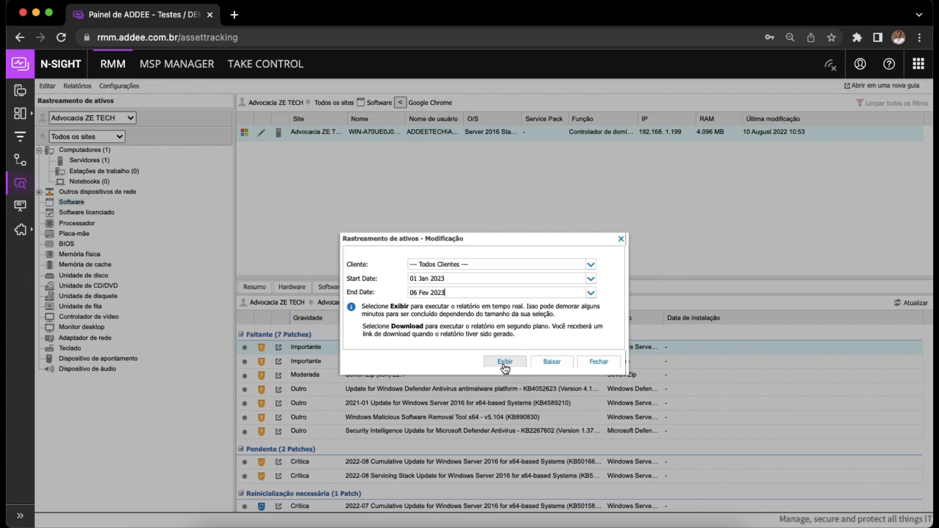
left_click(504, 362)
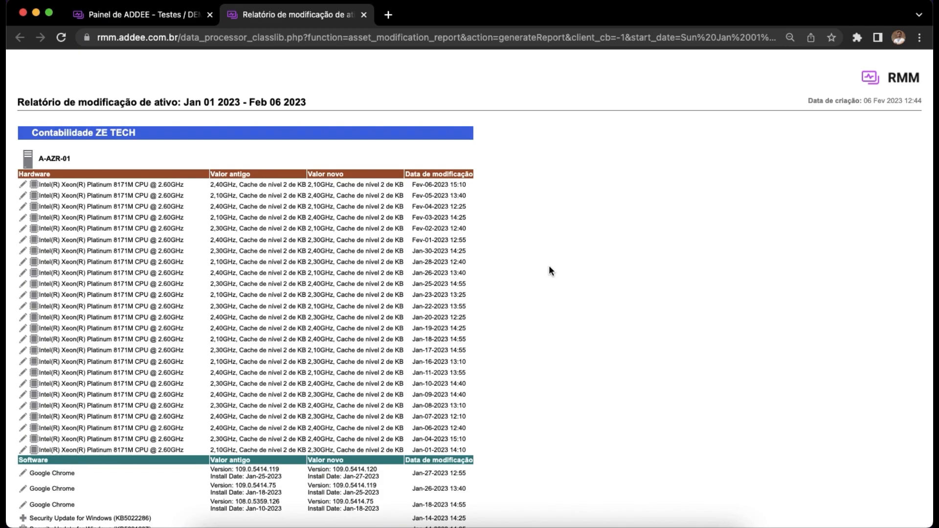
Review the hardware and software changes listed per device in the modification report, and close the report
scroll(297, 325, "down", 5)
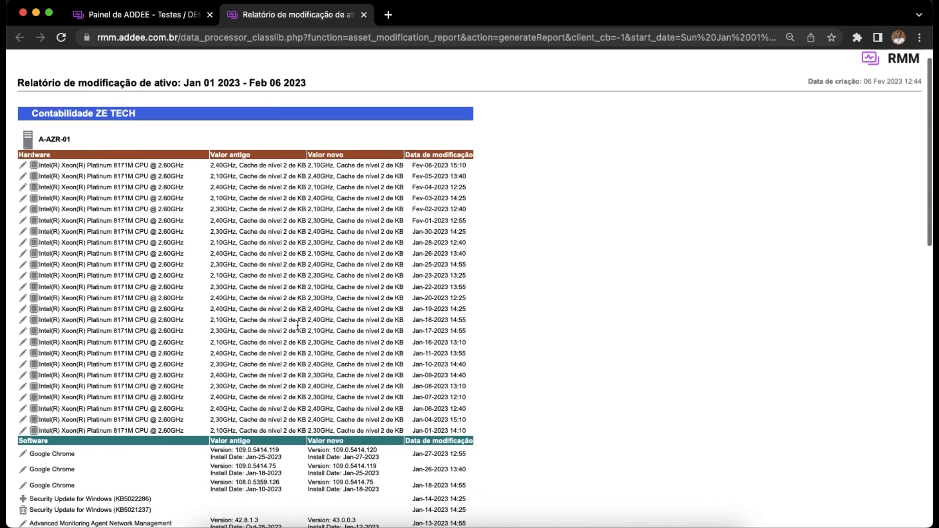
scroll(127, 221, "up", 4)
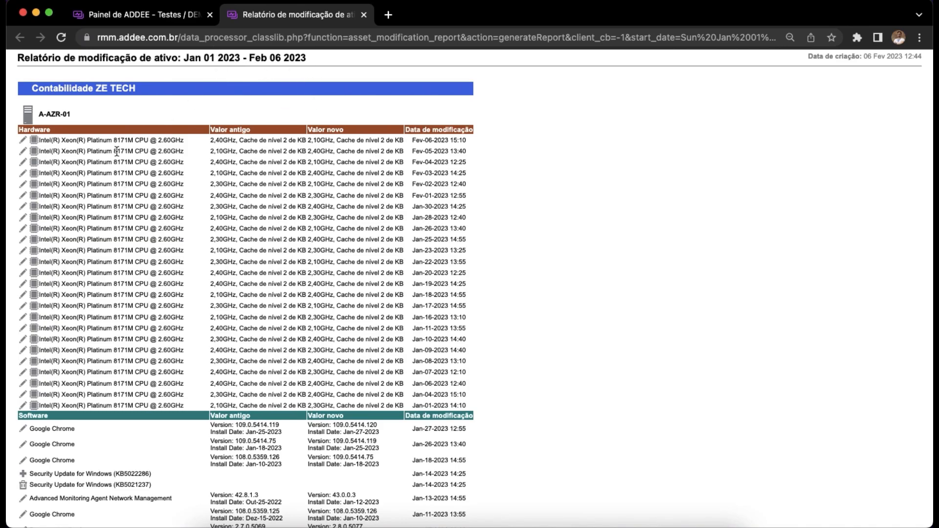
scroll(151, 141, "down", 2)
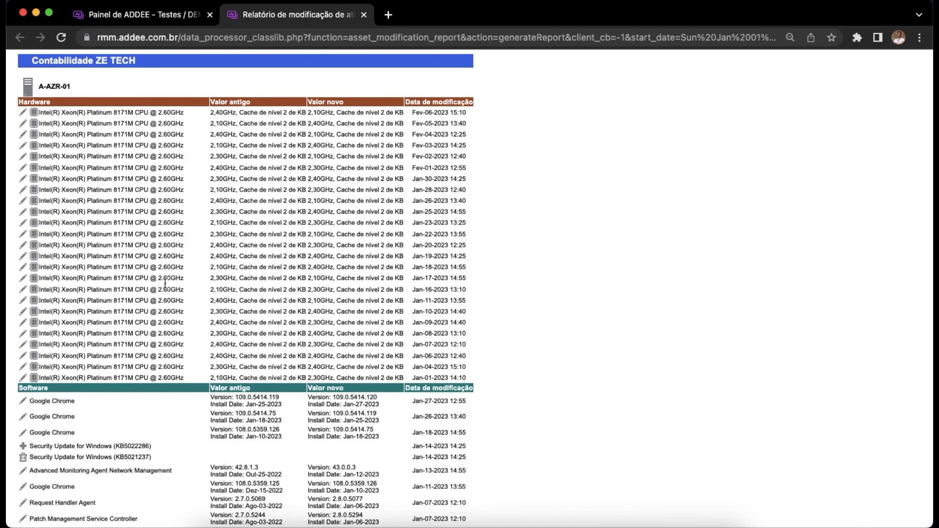
scroll(192, 259, "down", 5)
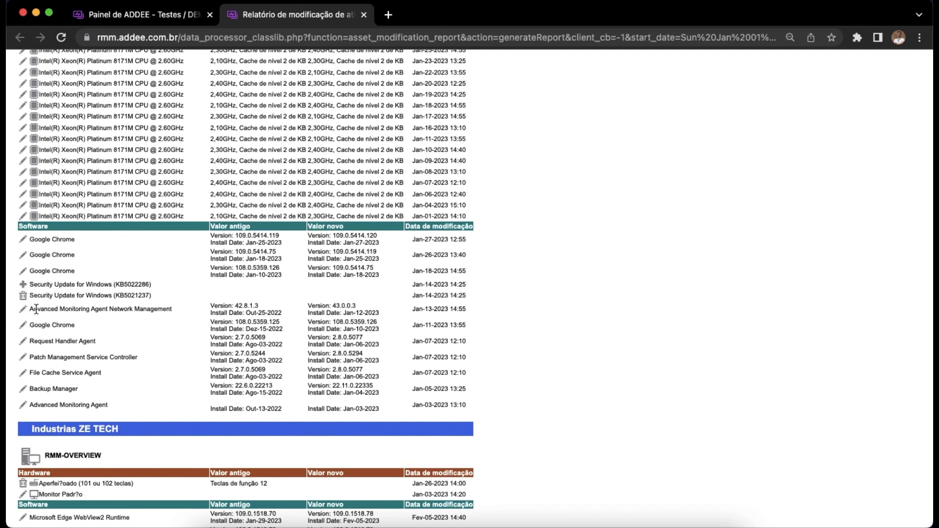
left_click(364, 15)
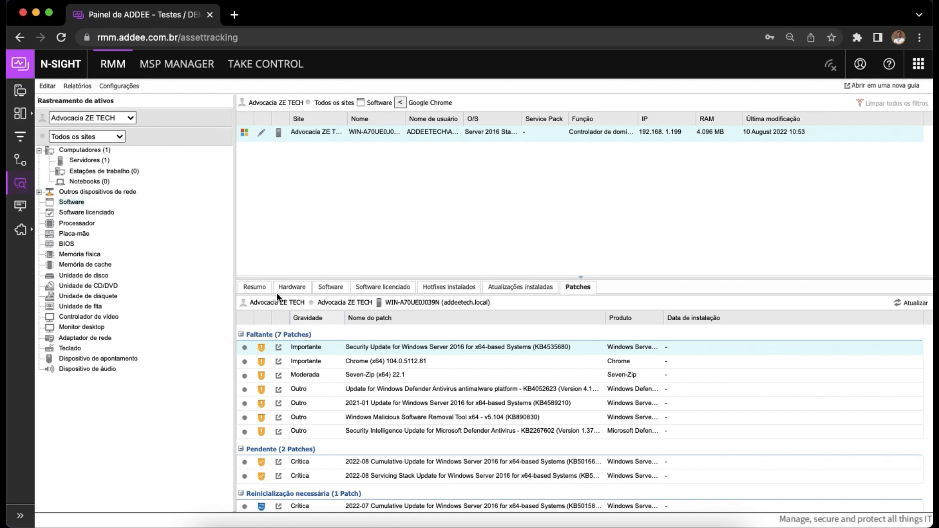
Review the server's summary, hardware and installed software, and look over the available asset reports and data dumps
left_click(255, 287)
left_click(295, 287)
left_click(335, 287)
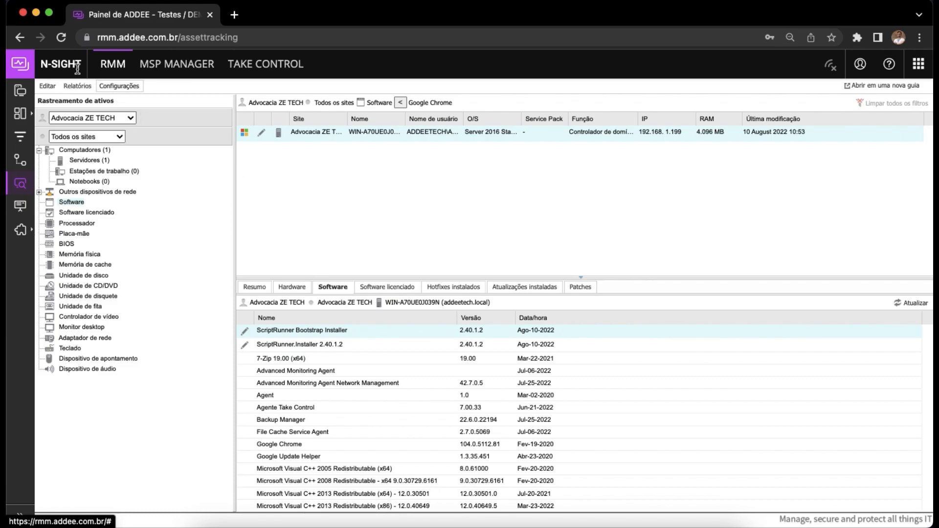
left_click(78, 87)
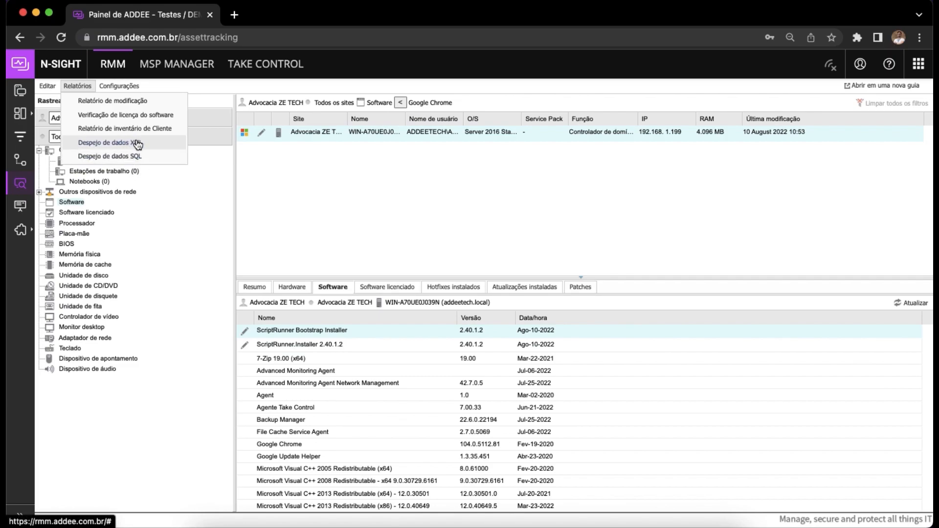
left_click(357, 201)
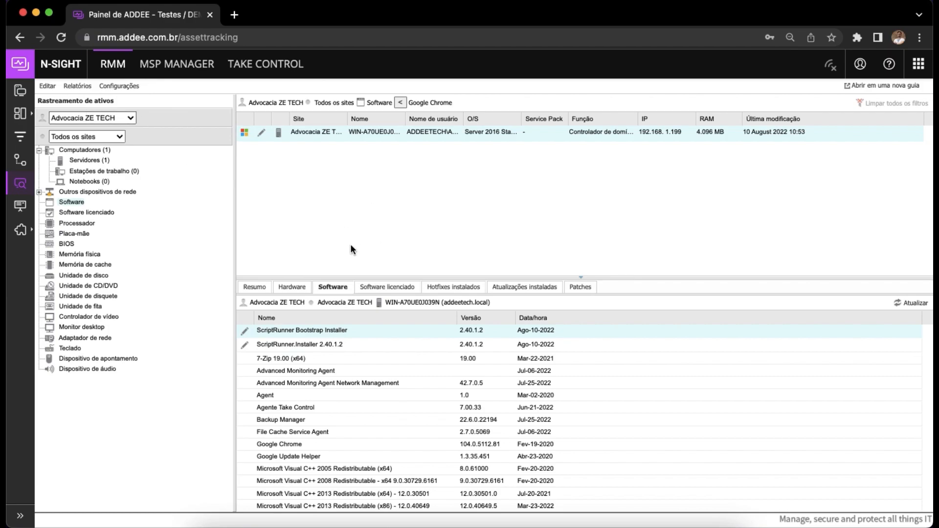
Return to the monitoring dashboard, start a Take Control remote desktop session on server A-AZR-01 and minimise the session window
left_click(20, 92)
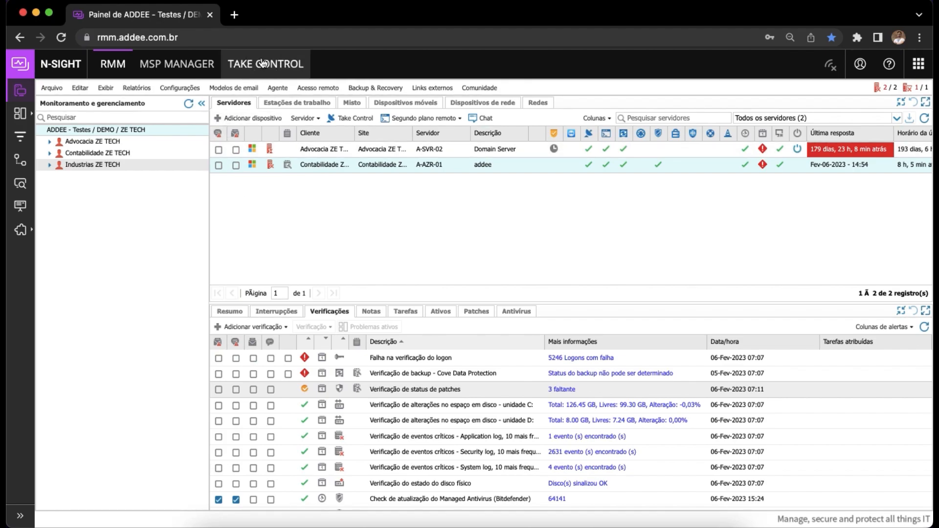
left_click(352, 120)
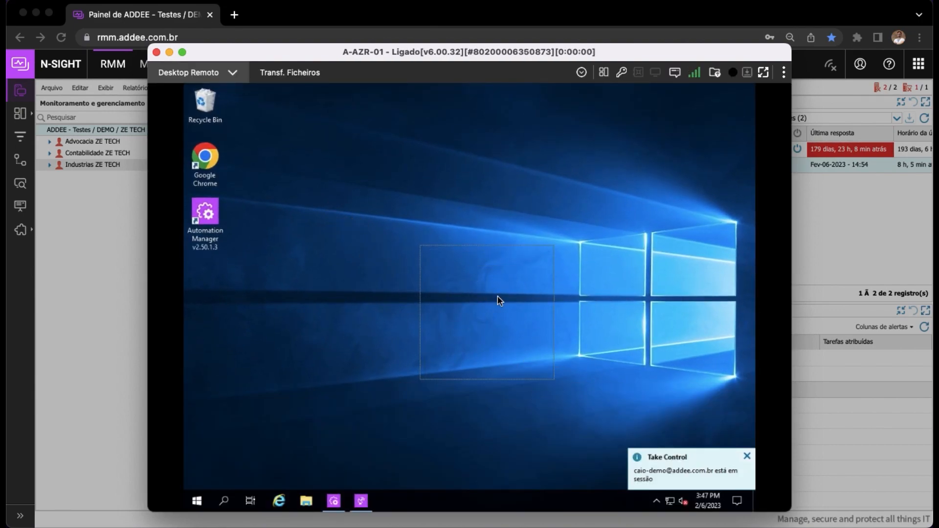
left_click_drag(546, 360, 351, 203)
left_click_drag(531, 346, 331, 206)
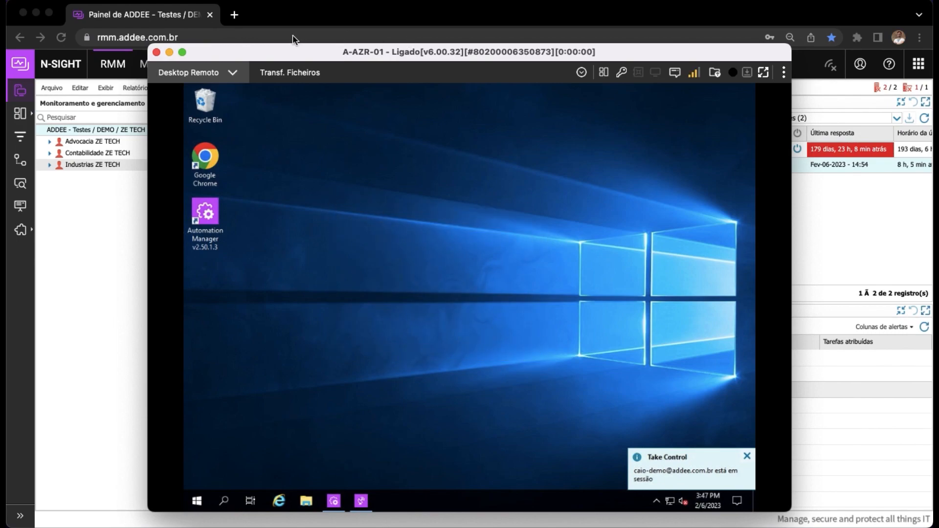
left_click(170, 52)
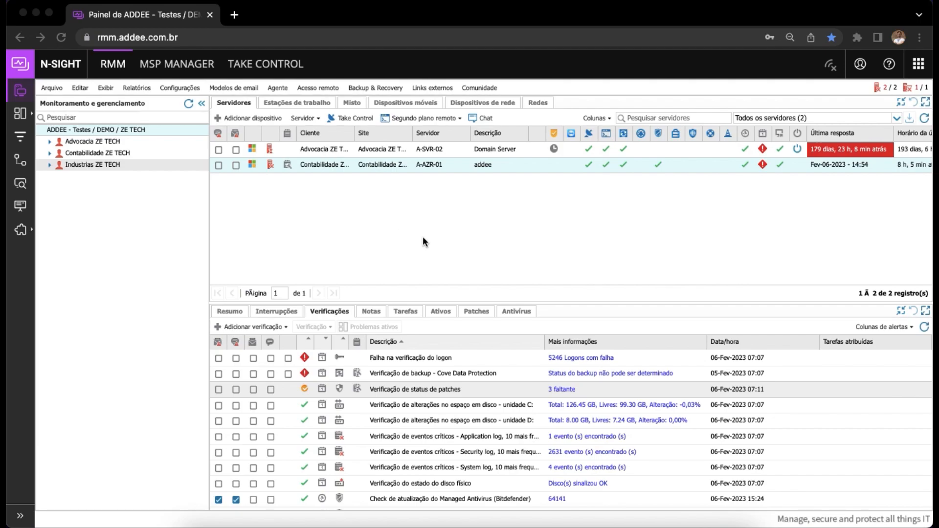
Start an advanced remote background session on A-AZR-01 and list the contents of C:\ from its command line
left_click(417, 121)
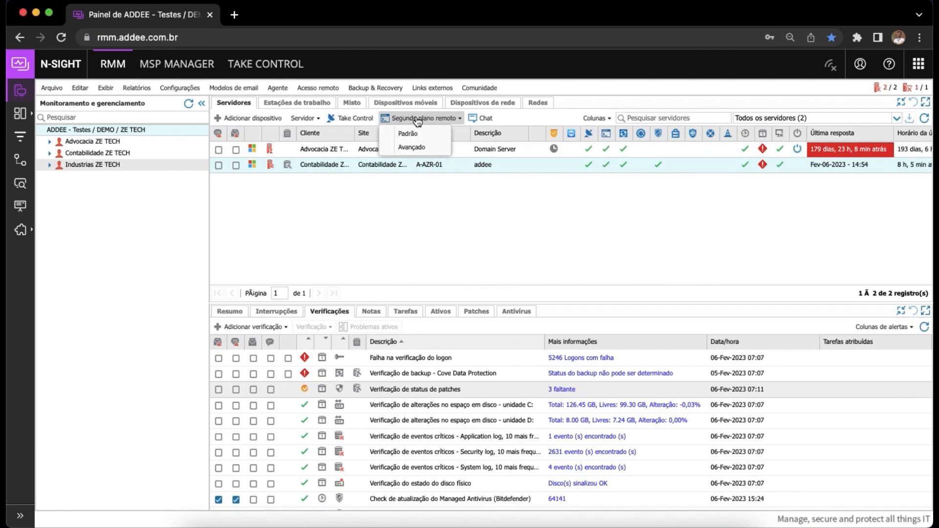
left_click(409, 146)
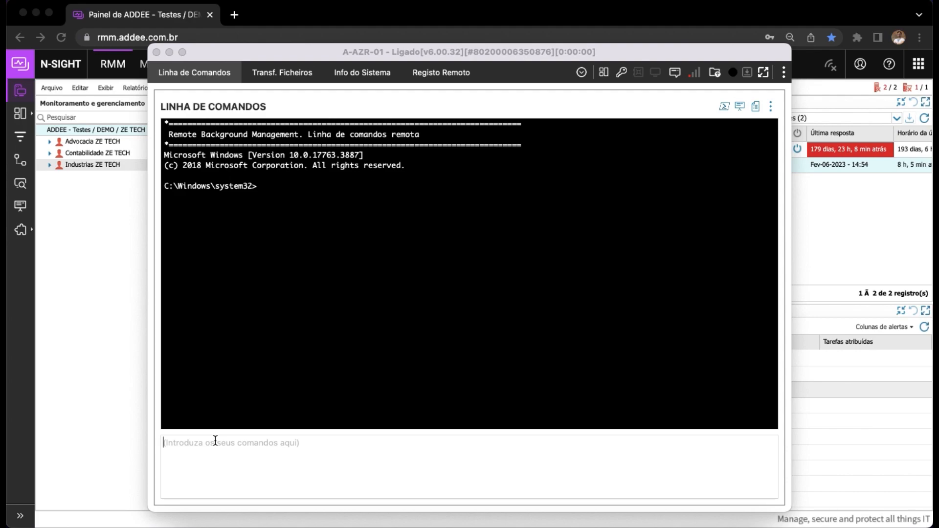
type("cd..")
key("Return")
type("cd..")
key("Return")
type("dir")
key("Return")
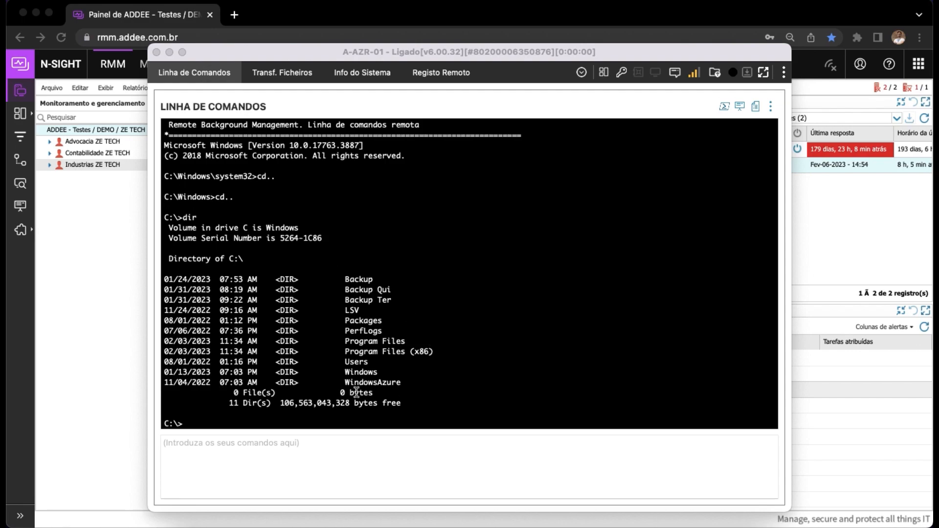
Examine the session's file transfer and system information, including applications, services, the actions for Application Identity, and event categories
left_click(283, 73)
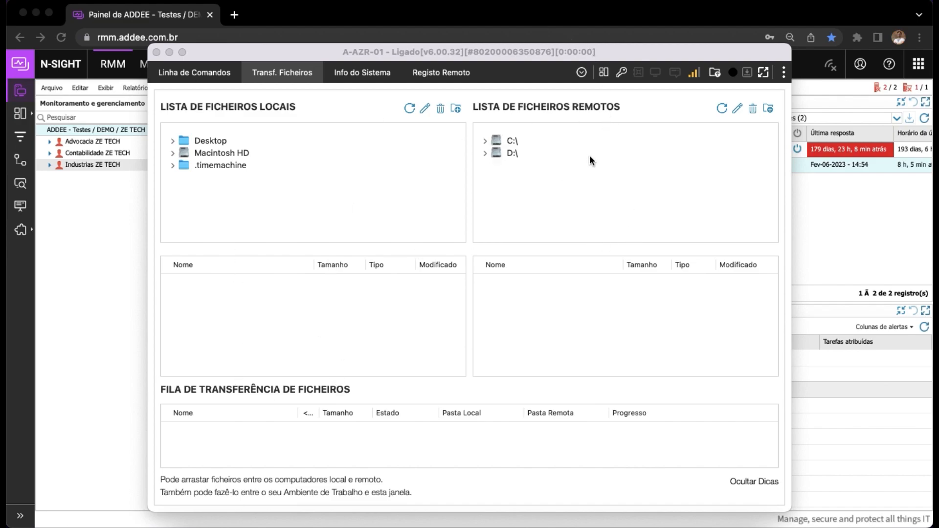
left_click(347, 75)
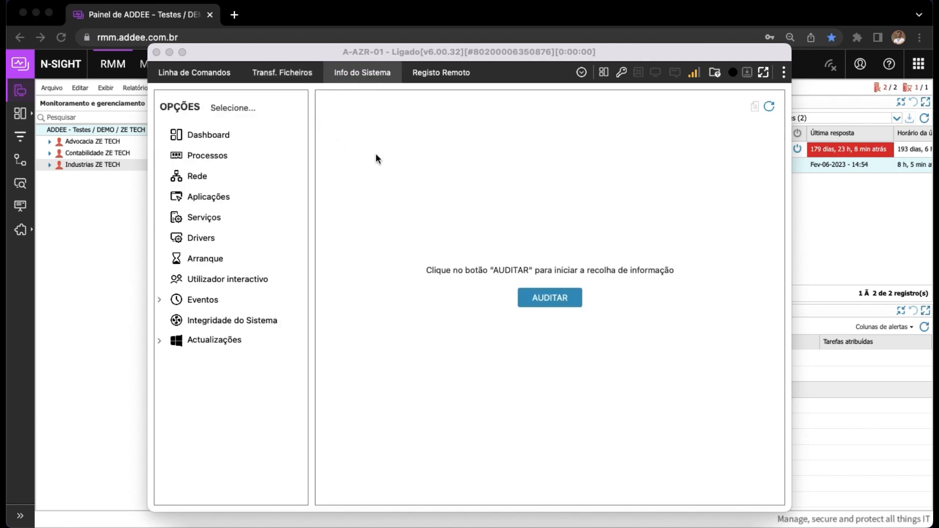
left_click(214, 197)
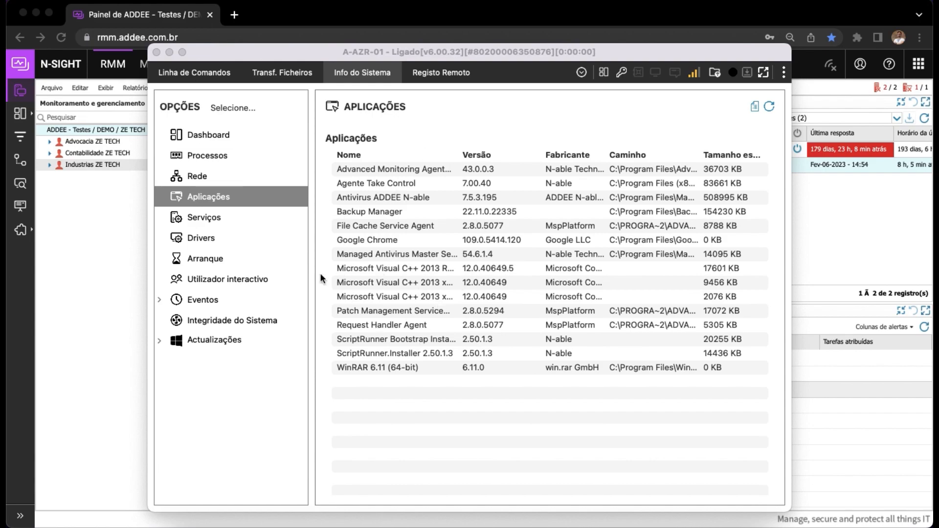
left_click(215, 220)
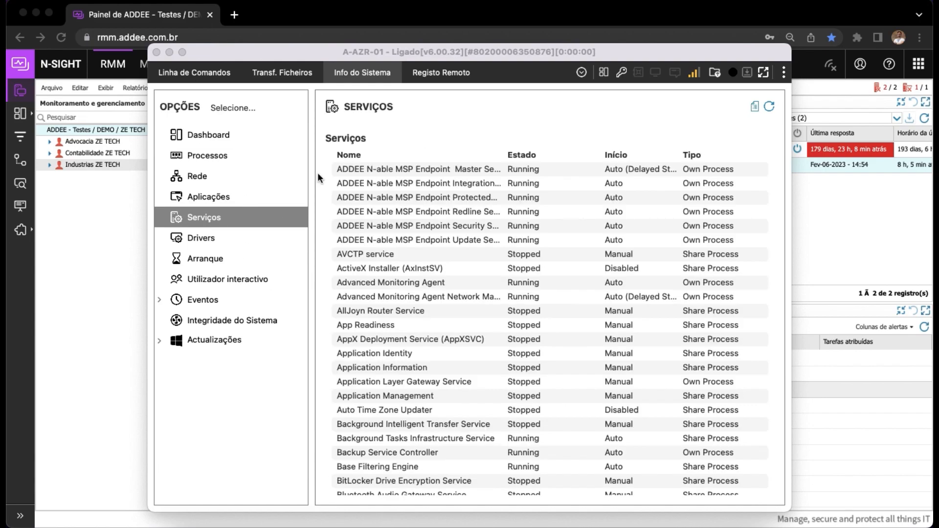
right_click(384, 354)
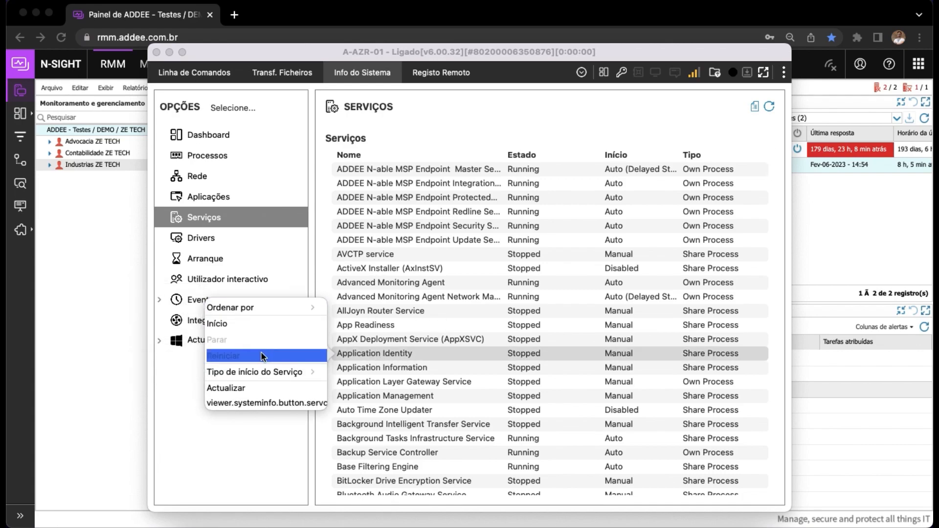
left_click(399, 362)
left_click(194, 303)
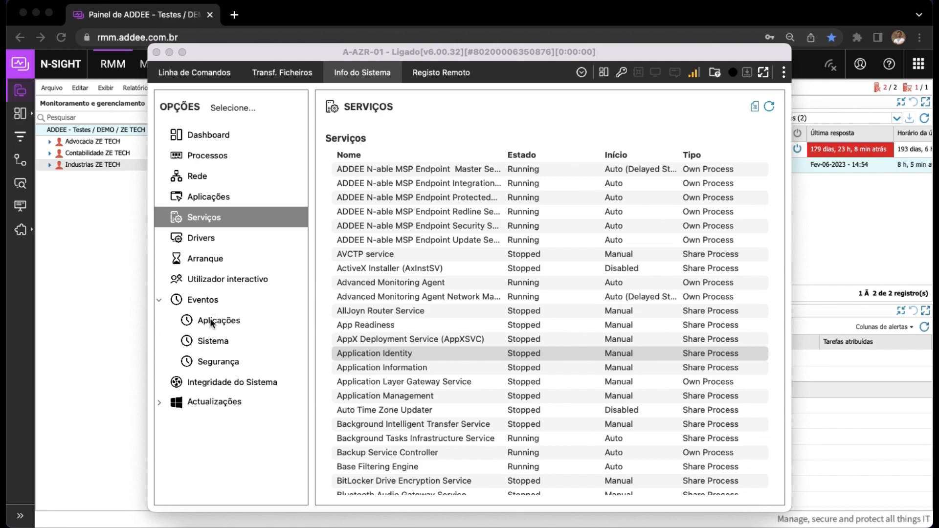
View the server's remote registry, and end the background session by closing the viewer
left_click(434, 73)
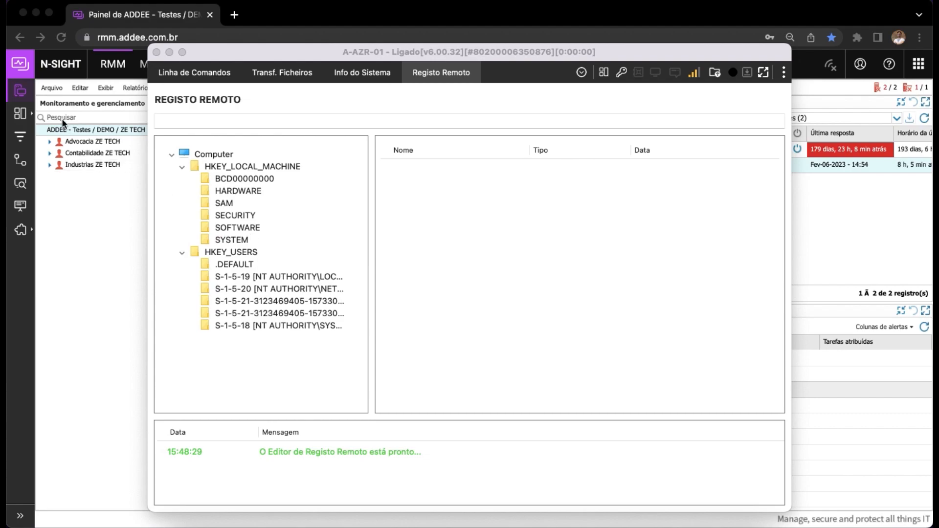
left_click(157, 52)
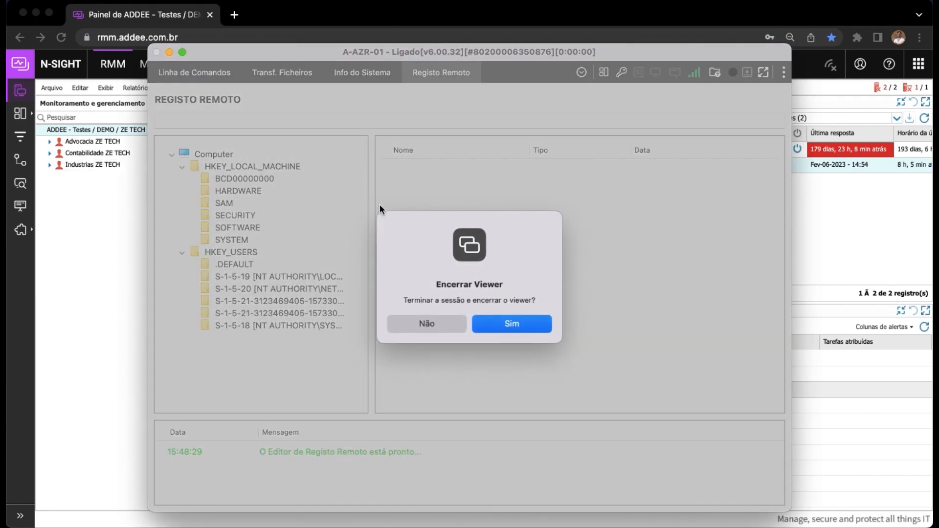
left_click(500, 323)
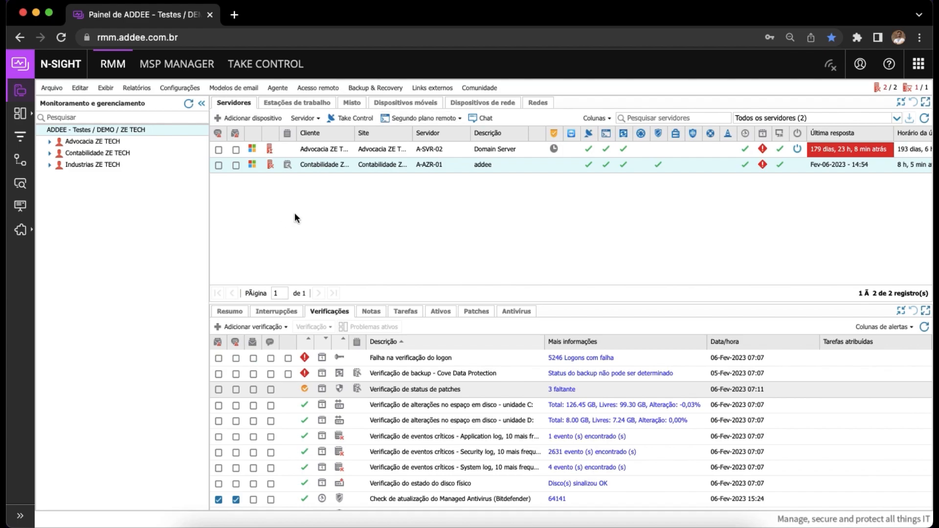
Look through the configuration options and open the Take Control Default Policy
left_click(171, 89)
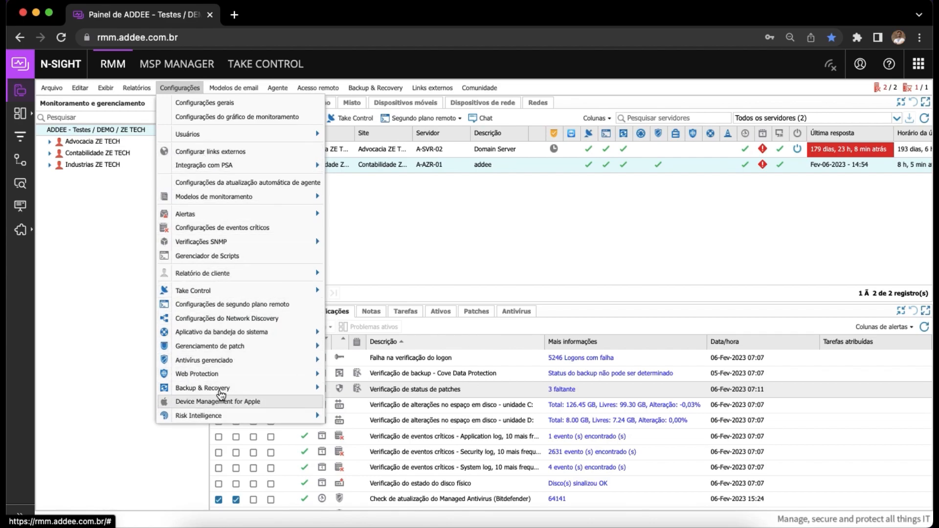
mouse_move(237, 339)
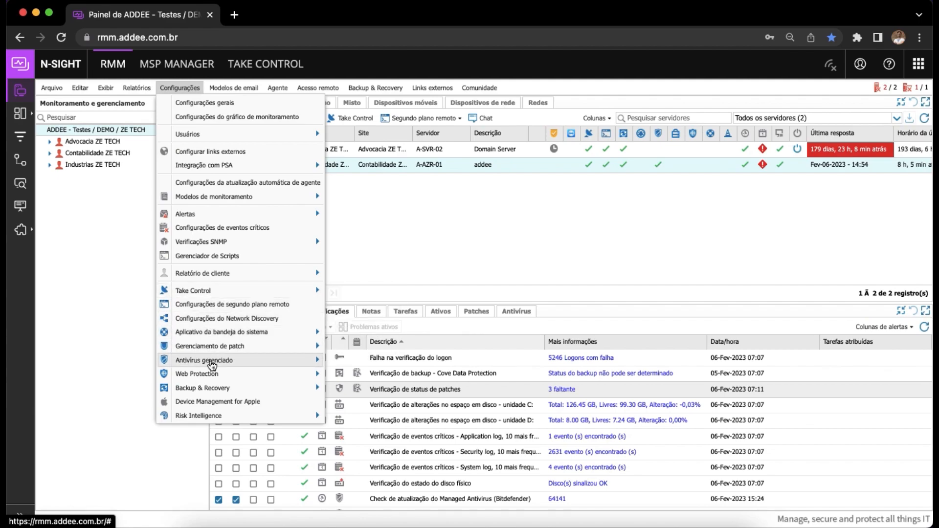
mouse_move(229, 295)
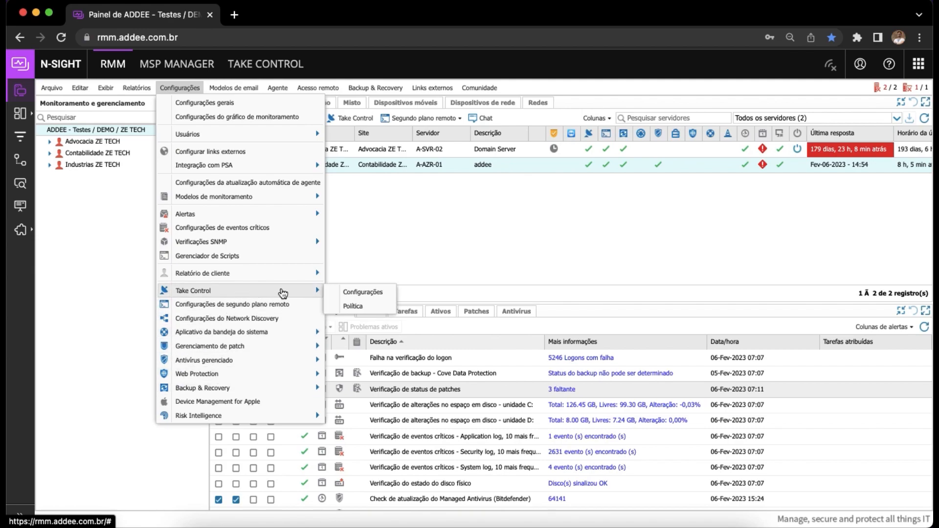
left_click(360, 307)
left_click(368, 226)
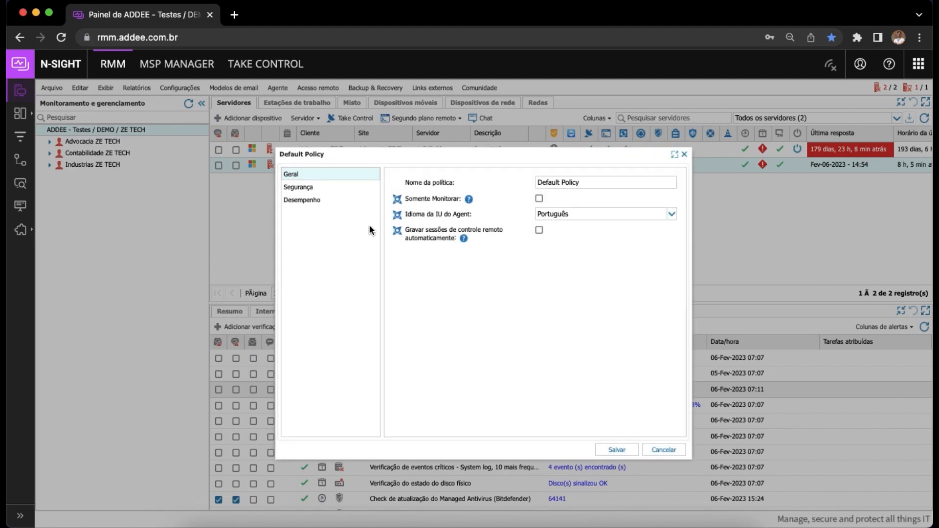
Try enabling the user permission request in the Default Policy's security settings, discard the change and close the Take Control policies
left_click(302, 188)
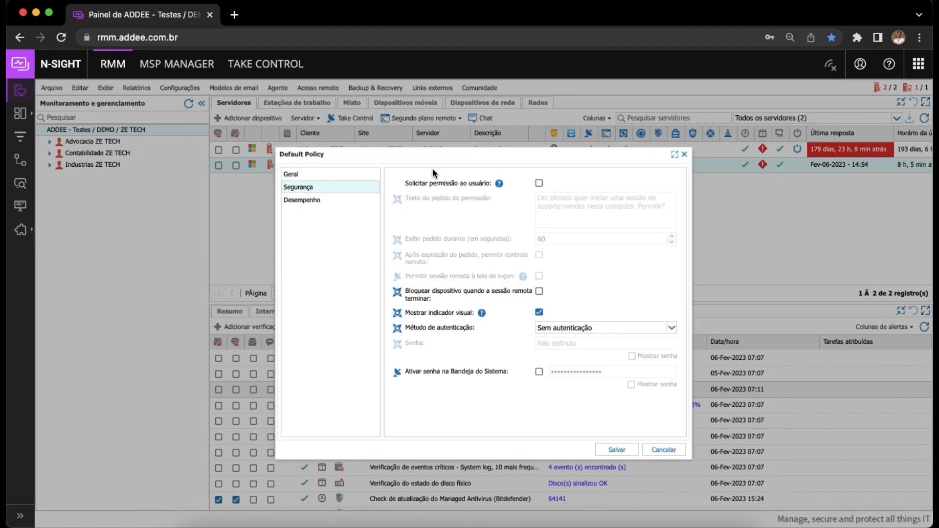
left_click(539, 183)
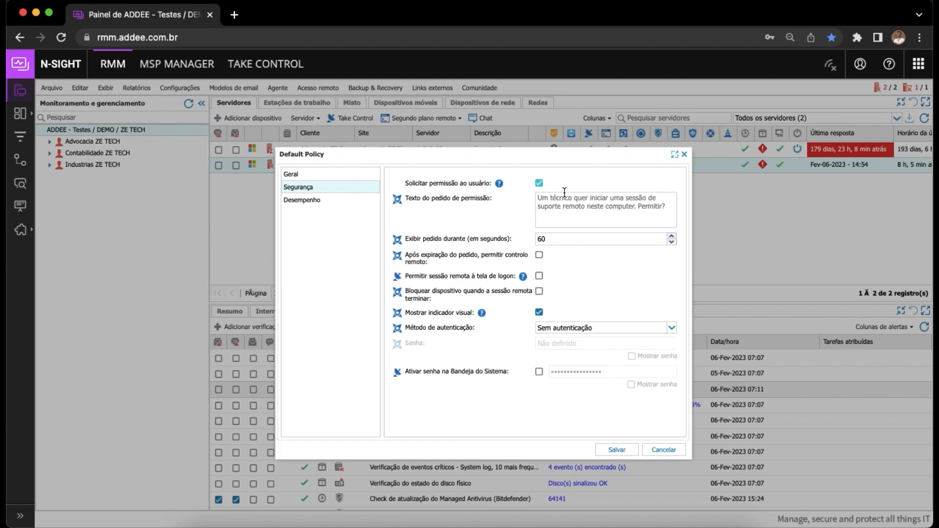
left_click_drag(537, 197, 590, 211)
left_click(657, 450)
left_click(489, 335)
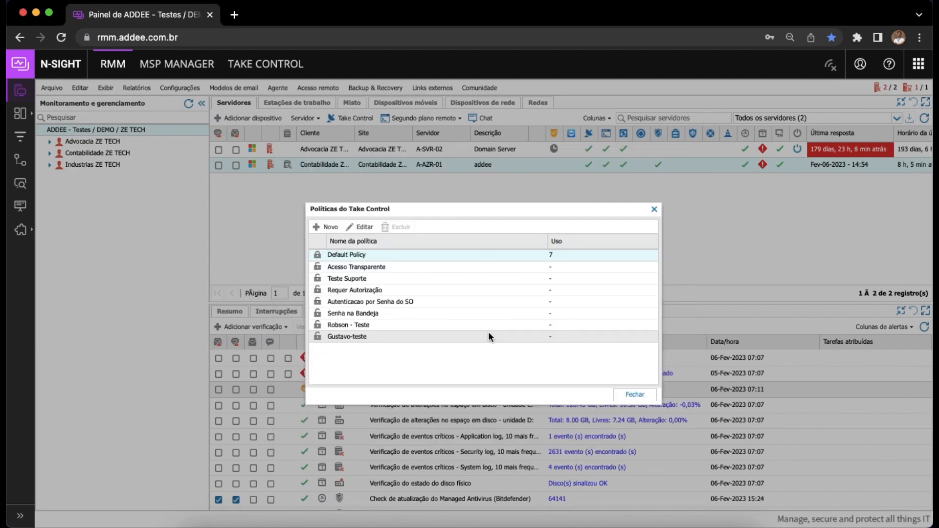
left_click(633, 392)
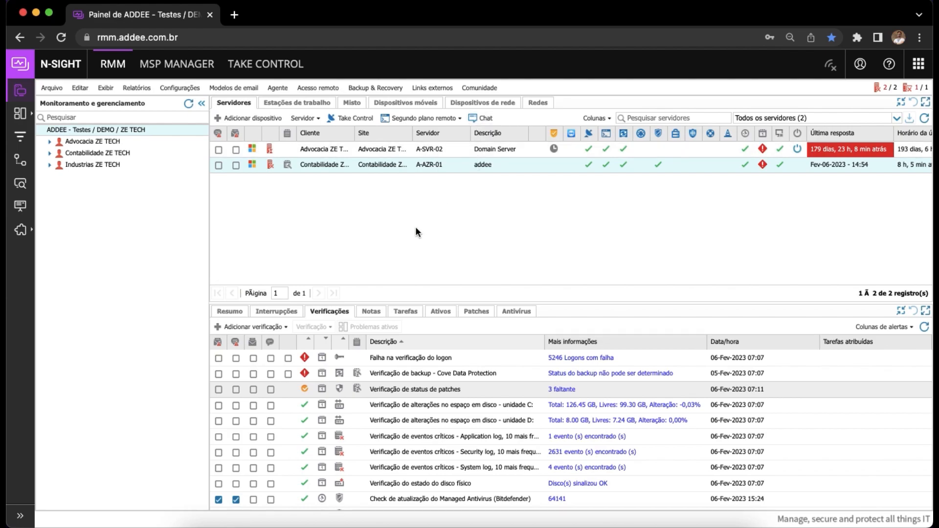
Generate the Take Control report for all clients from 01 Jan 2023 to 06 Fev 2023
left_click(137, 88)
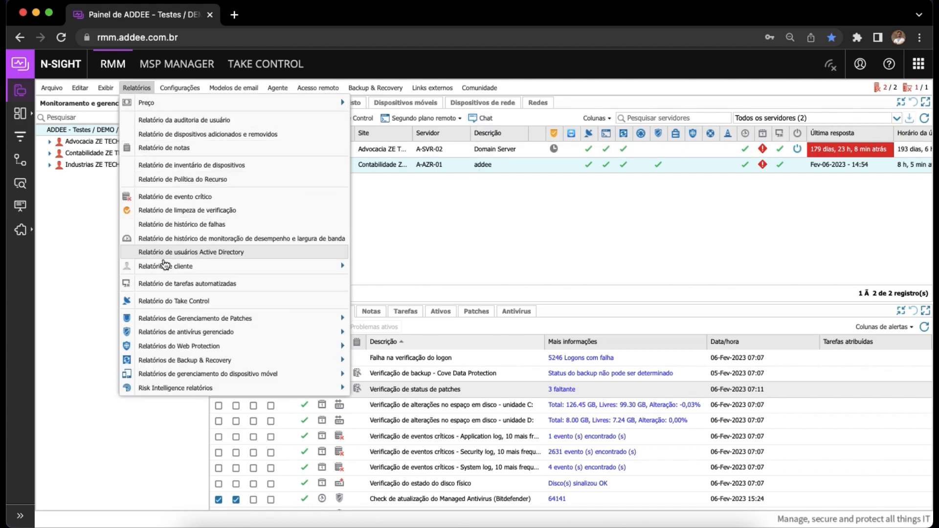
left_click(186, 304)
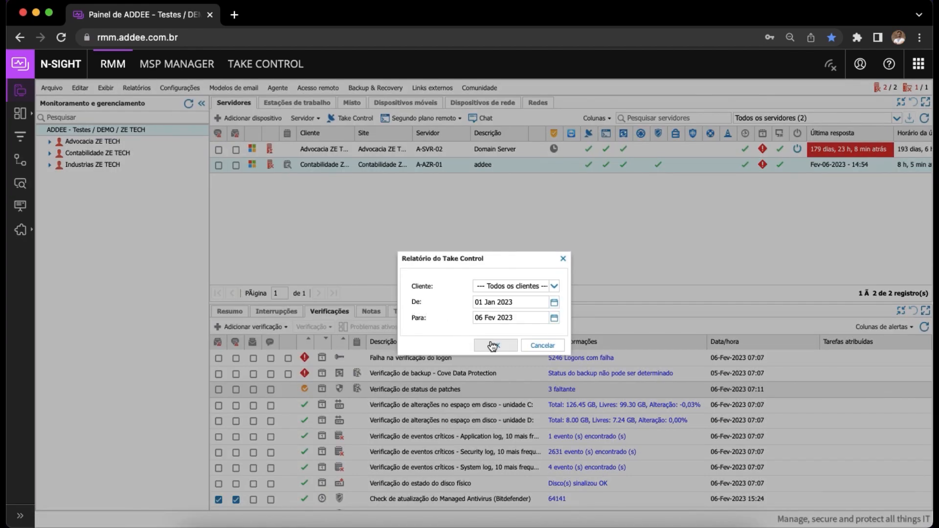
left_click(511, 344)
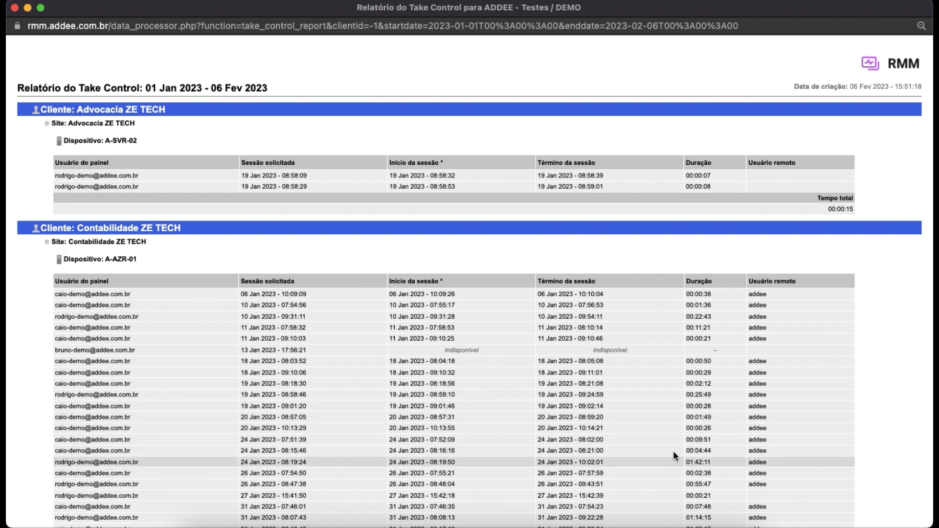
Examine the Take Control report's session users, times and durations per device, and close the report window
scroll(724, 352, "down", 3)
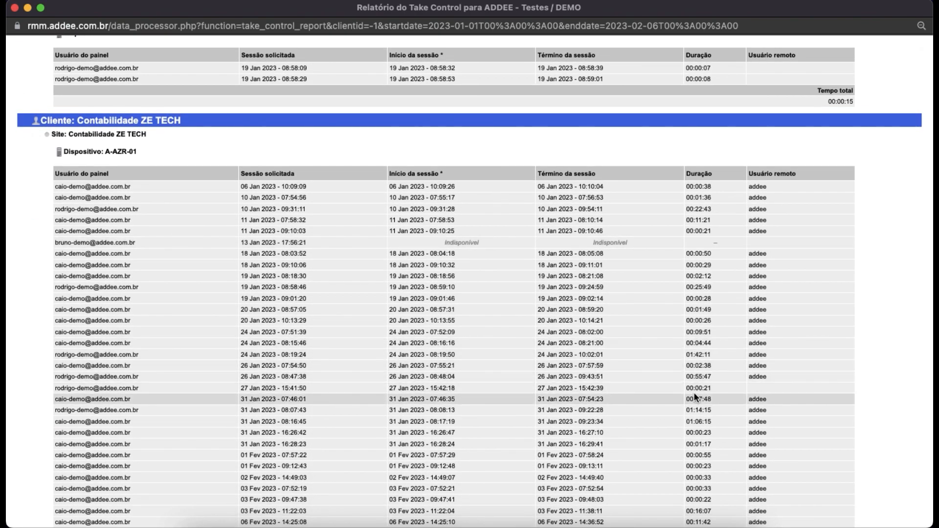
scroll(695, 396, "up", 5)
scroll(694, 396, "down", 8)
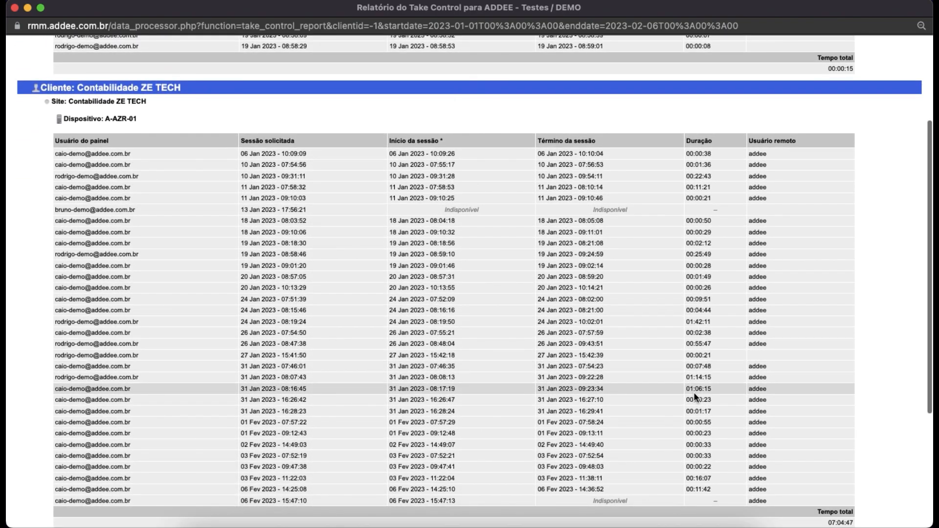
scroll(693, 392, "up", 1)
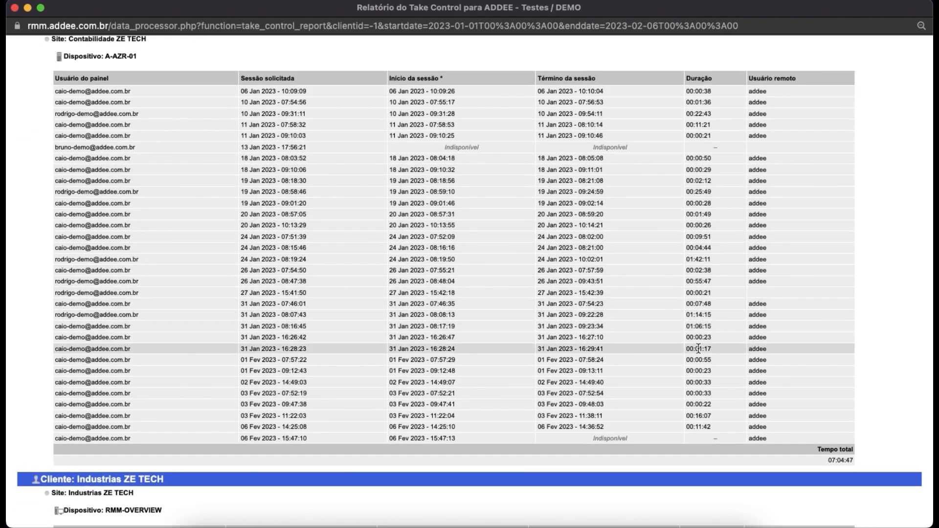
left_click_drag(79, 280, 125, 259)
left_click_drag(712, 259, 685, 266)
left_click(714, 303)
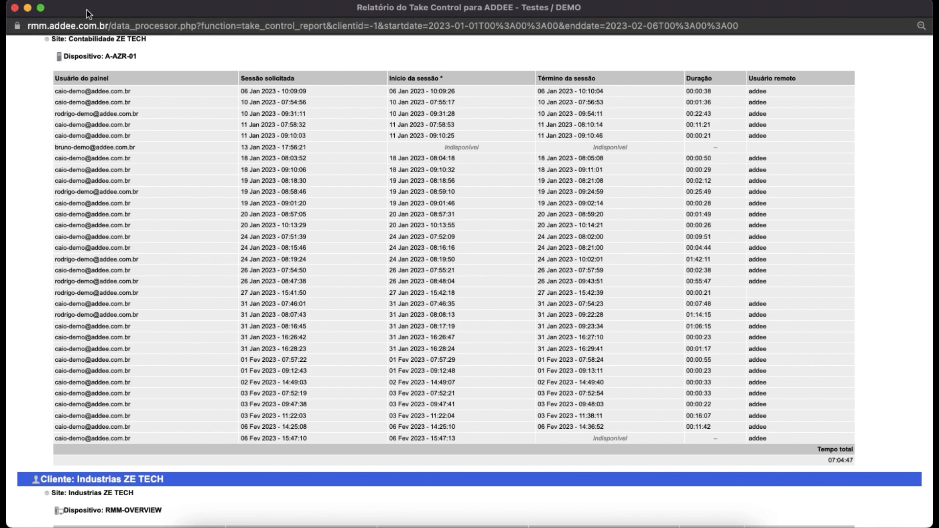
left_click_drag(87, 11, 106, 78)
left_click(34, 76)
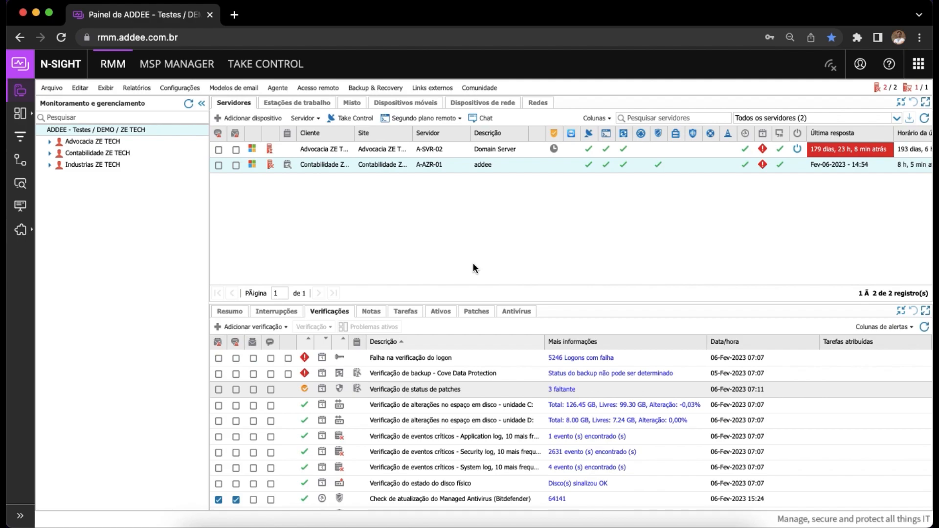
Open the first patch management resource policy for editing and set its patch status schedule to Verificação agendada
left_click(181, 87)
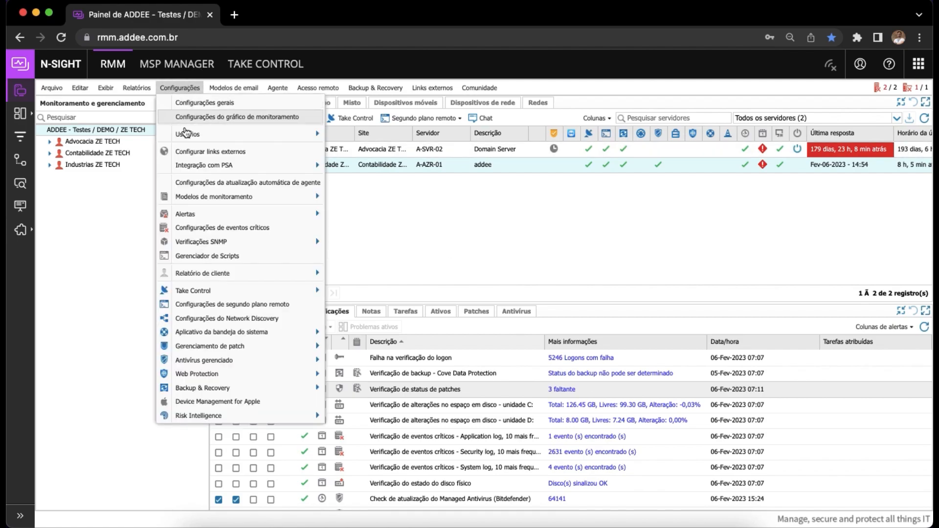
mouse_move(223, 347)
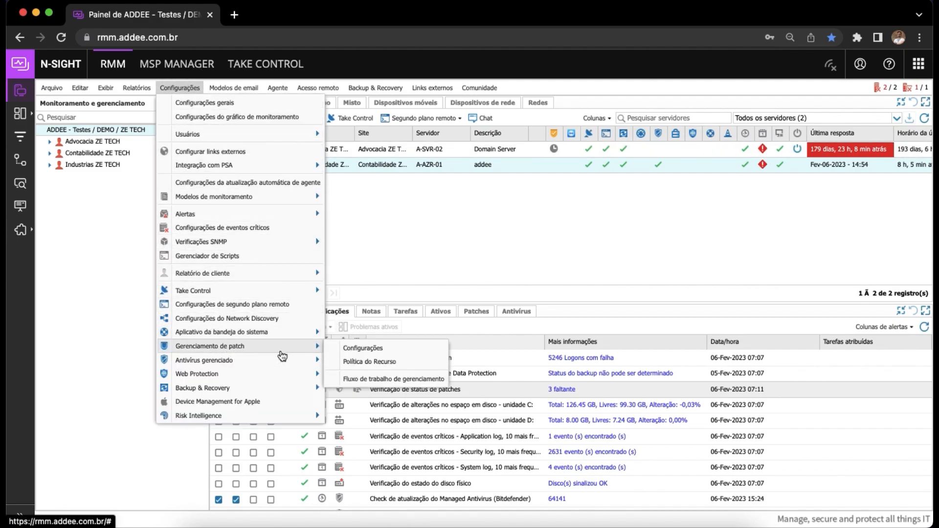
left_click(369, 362)
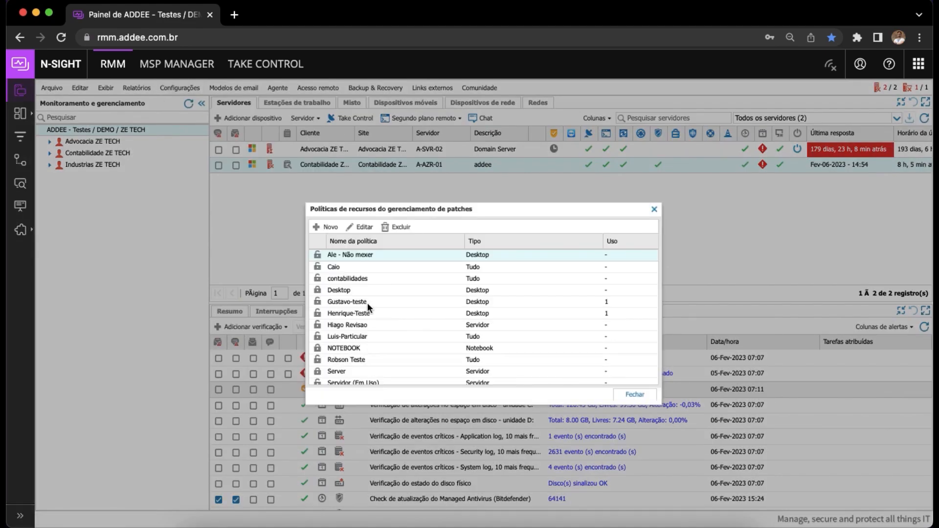
left_click(364, 227)
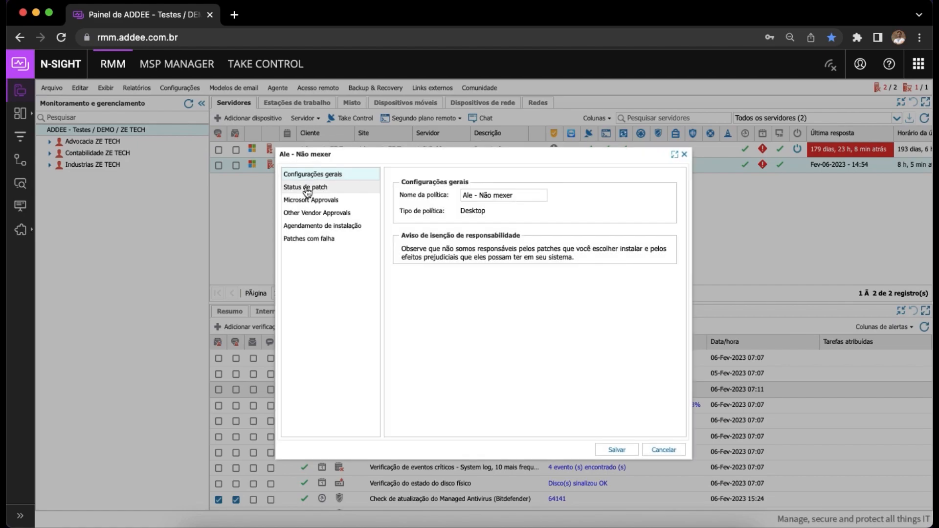
left_click(306, 188)
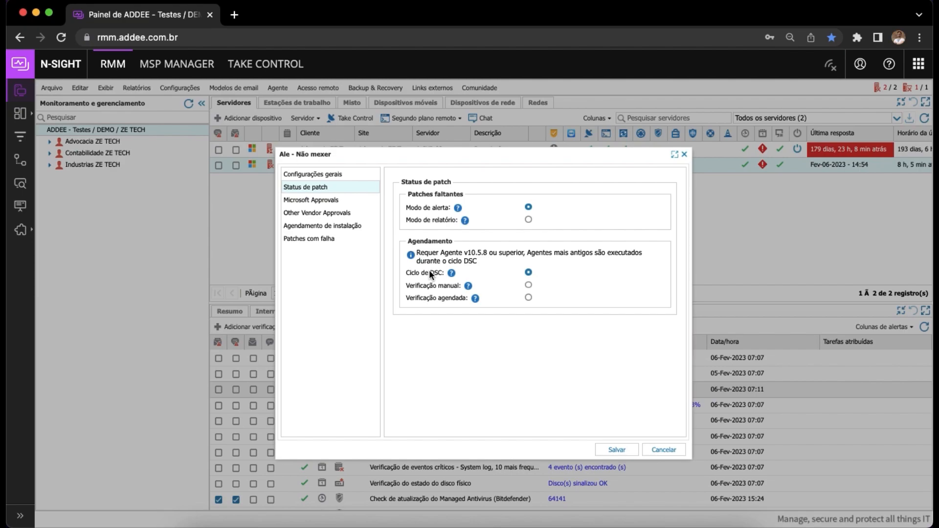
left_click(529, 297)
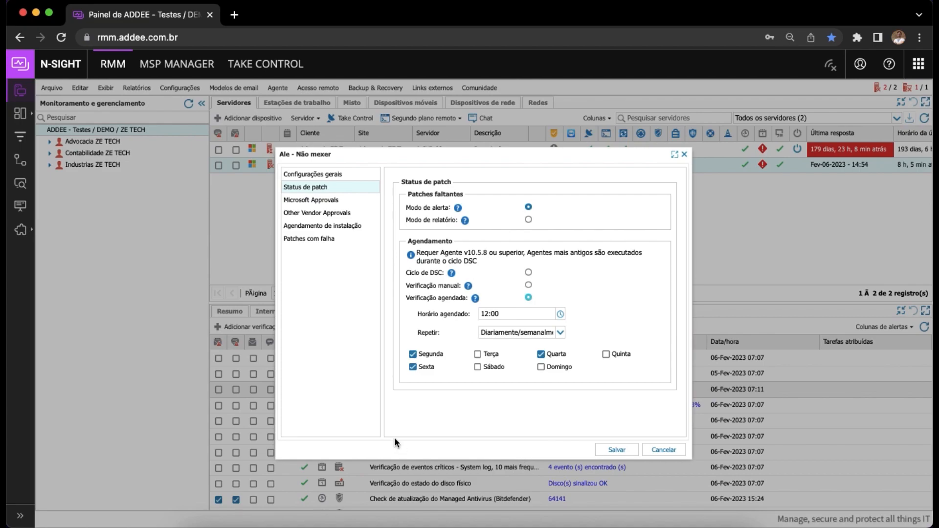
Set the policy's Microsoft approvals to Aprovar for Critical Updates and Ignorar for Drivers, and check the options for Atualizações and Upgrades
left_click(318, 199)
left_click(312, 214)
left_click(313, 200)
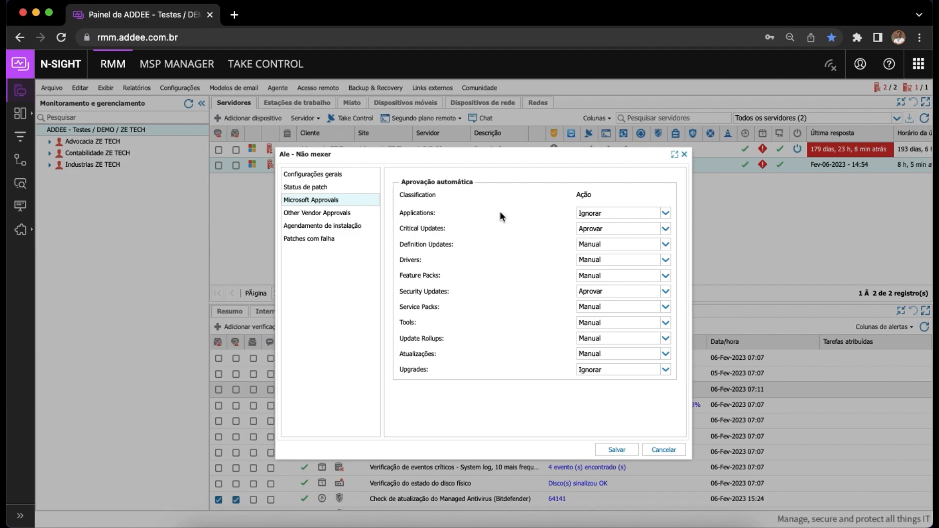
left_click(665, 229)
left_click(606, 256)
left_click(669, 266)
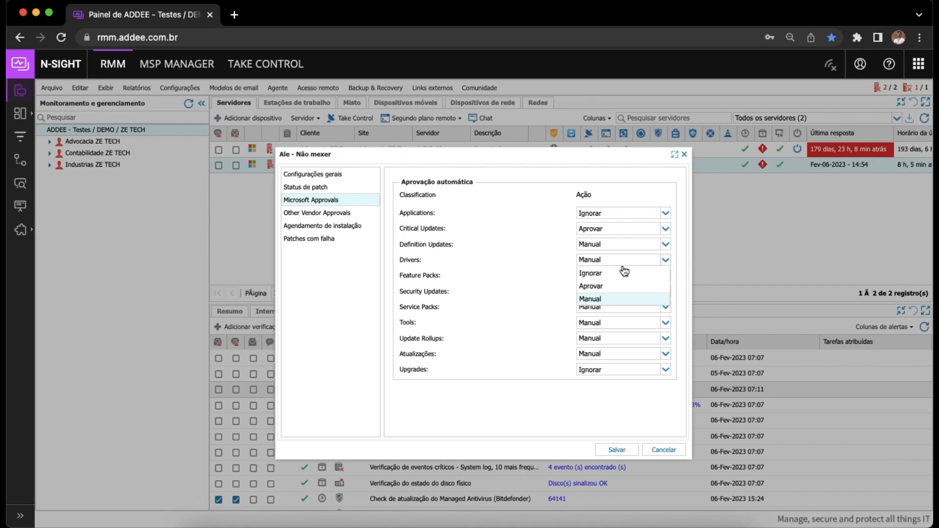
left_click(603, 272)
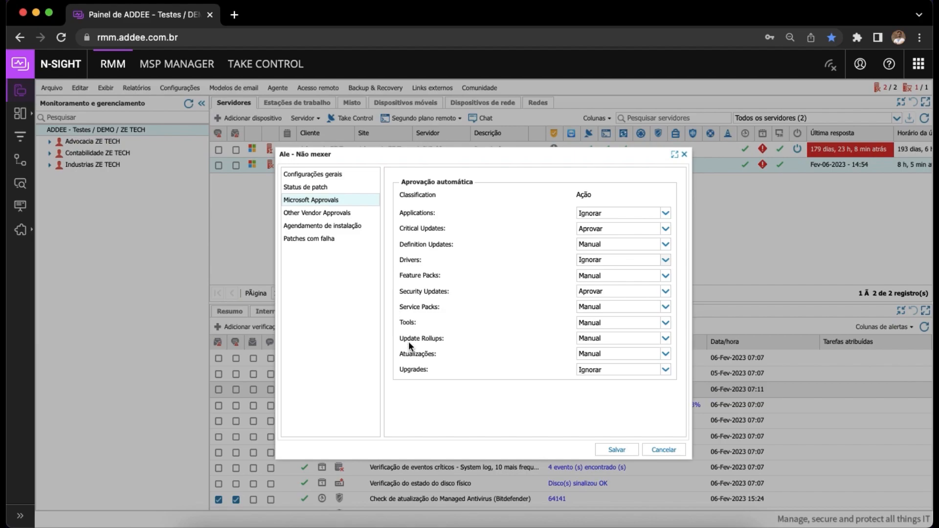
left_click(665, 354)
left_click(665, 354)
left_click(665, 370)
left_click(649, 371)
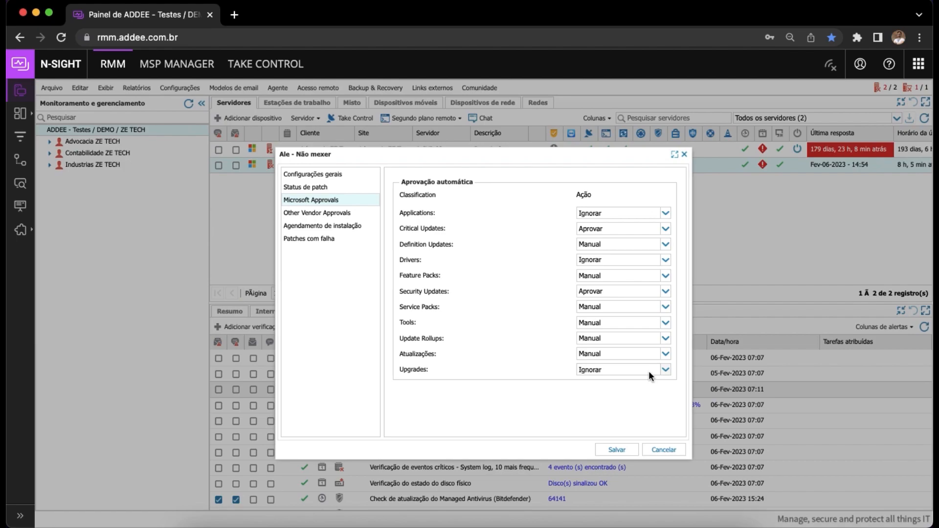
Set the other vendor approvals to Aprovar for Adobe Acrobat 2017 and Ignorar for the second Java 8 (32-bit) entry
left_click(307, 212)
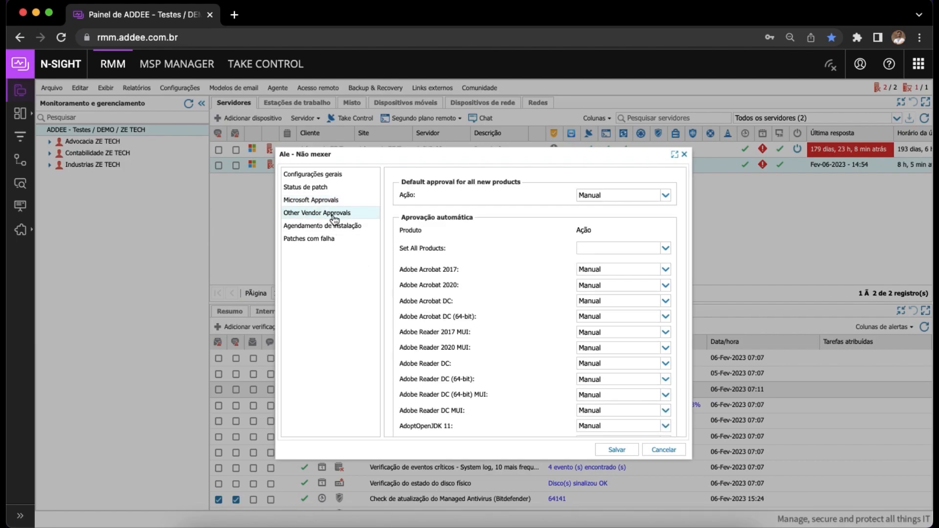
scroll(437, 295, "down", 3)
scroll(436, 294, "down", 7)
scroll(437, 294, "up", 10)
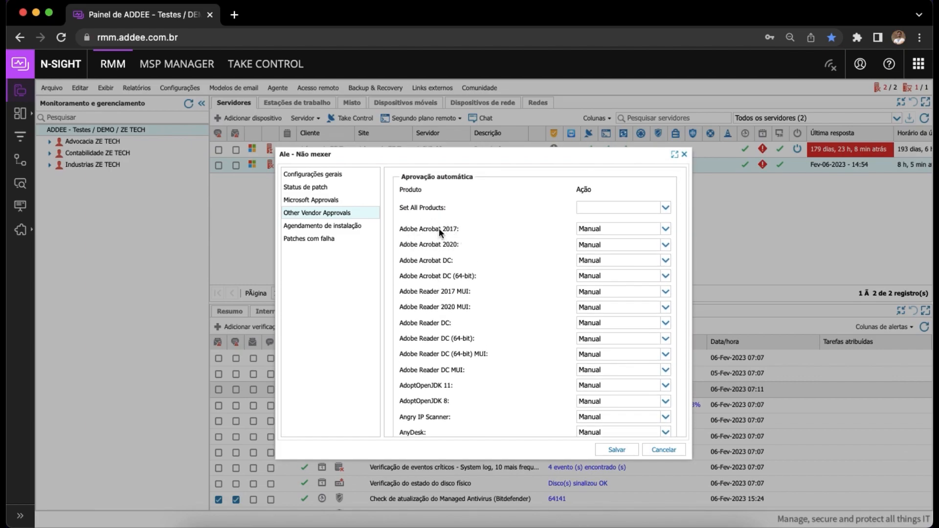
left_click(665, 228)
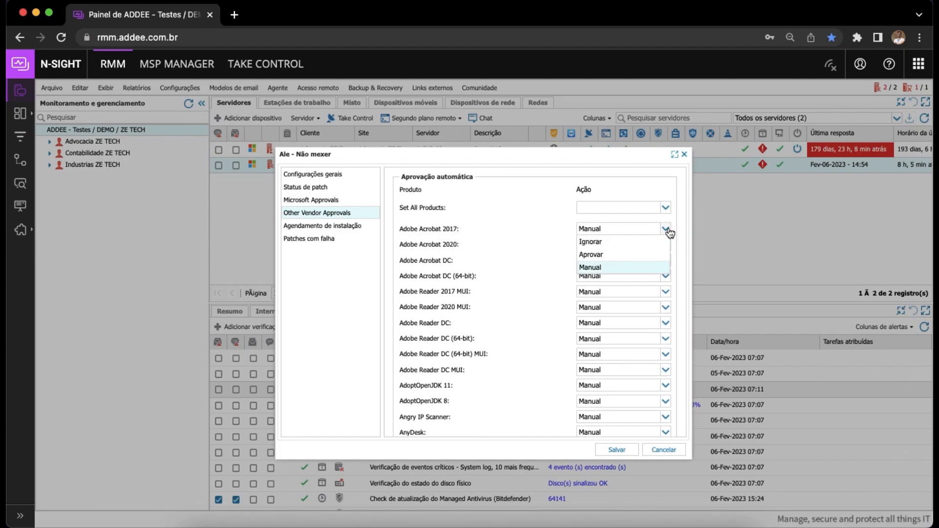
left_click(605, 256)
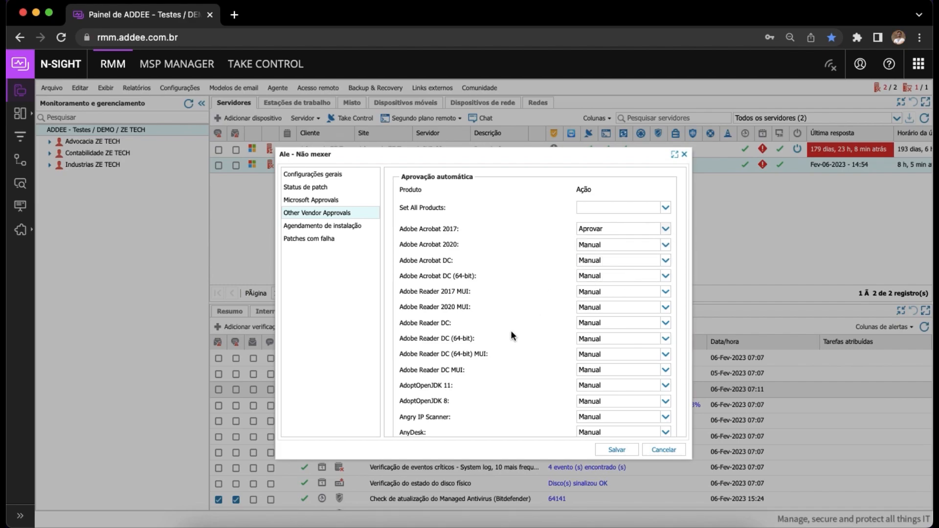
scroll(470, 406, "down", 15)
scroll(470, 405, "down", 5)
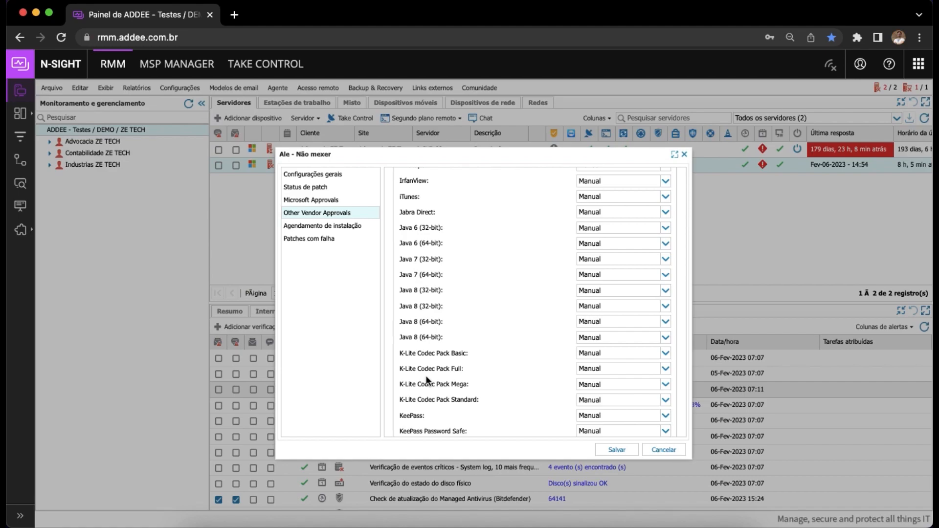
left_click(665, 306)
left_click(598, 319)
In the installation schedule, try the restart options Quando necessário and Sempre, and toggle Incluir reinicialização for delayed schedules
left_click(317, 226)
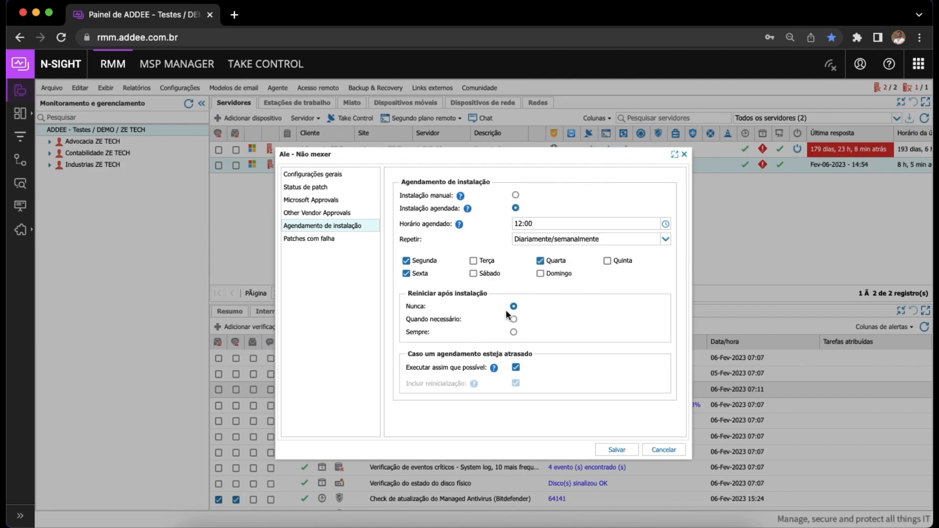
left_click(542, 158)
left_click_drag(541, 157, 442, 225)
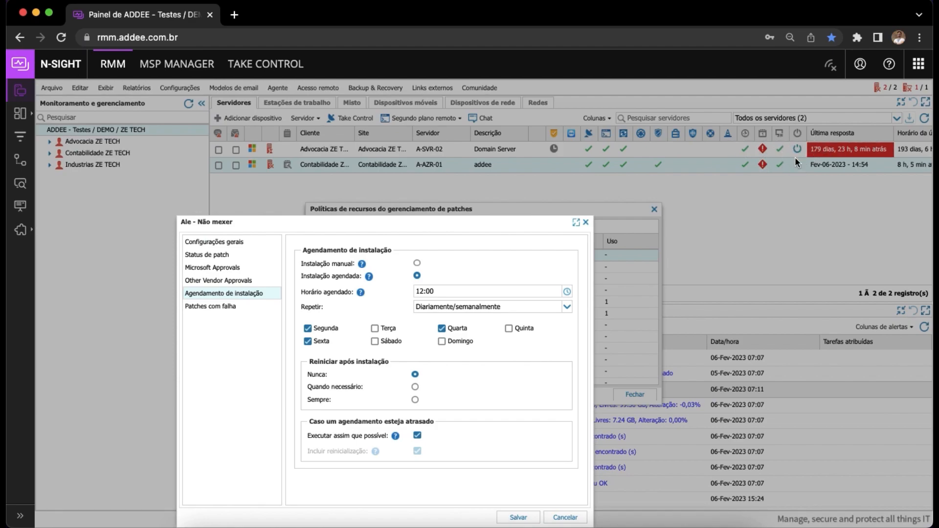
left_click_drag(482, 223, 586, 154)
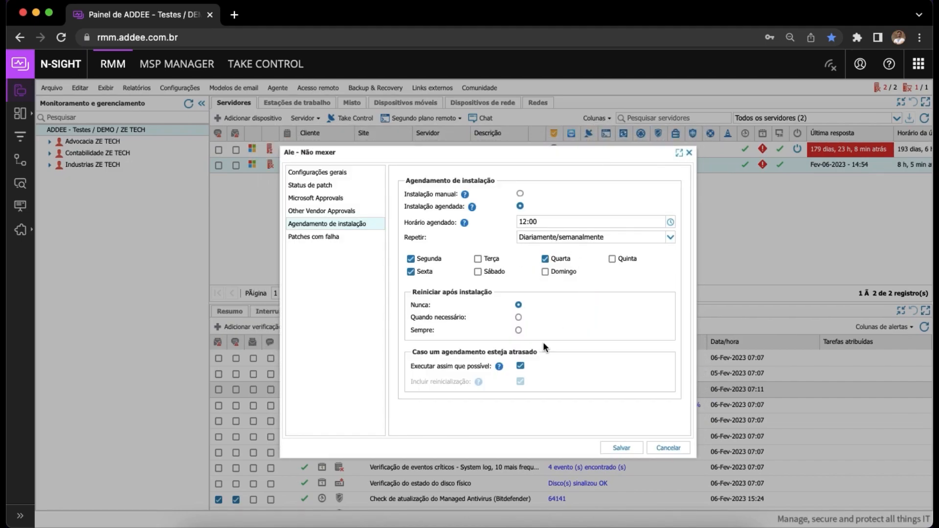
left_click(518, 318)
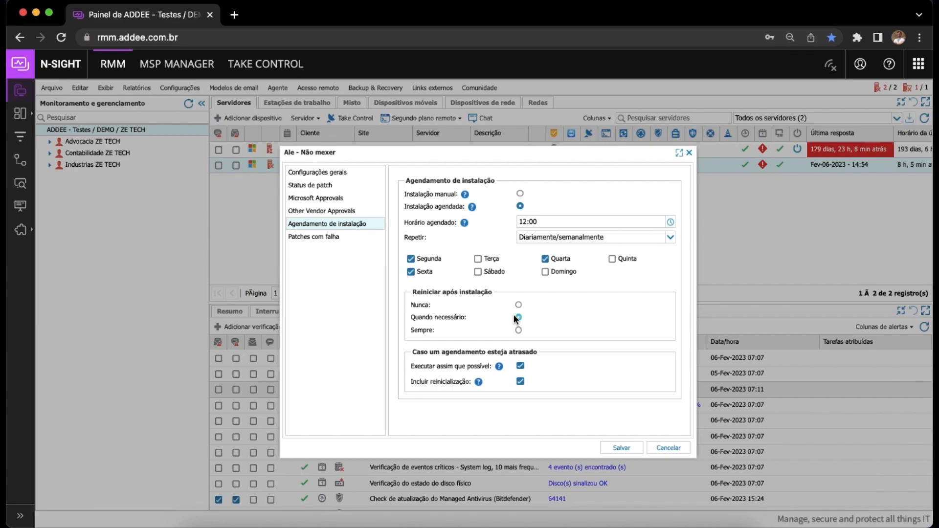
left_click(519, 330)
left_click(520, 380)
Set failed patches to be reprocessed 5 times, discard all changes to the policy and close the patch management policies
left_click(327, 238)
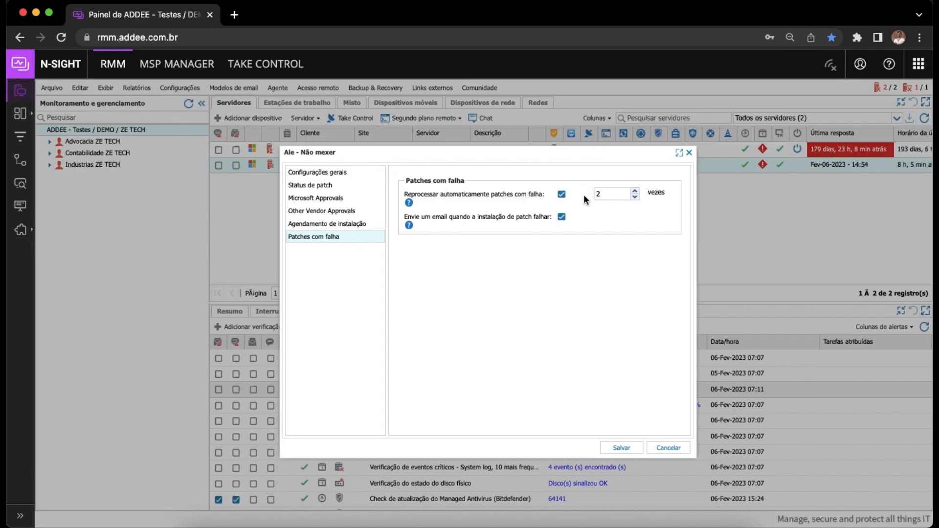
left_click(636, 191)
left_click(636, 191)
left_click(636, 191)
left_click(669, 448)
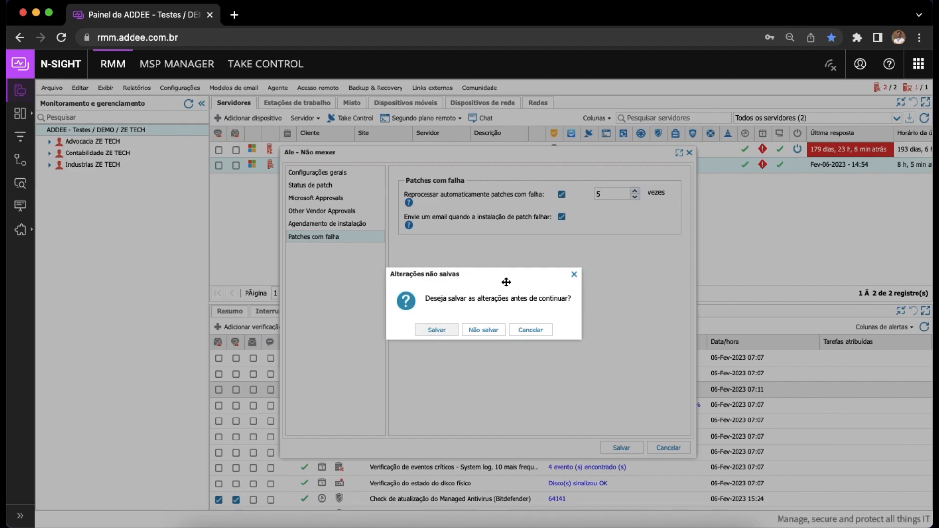
left_click(482, 331)
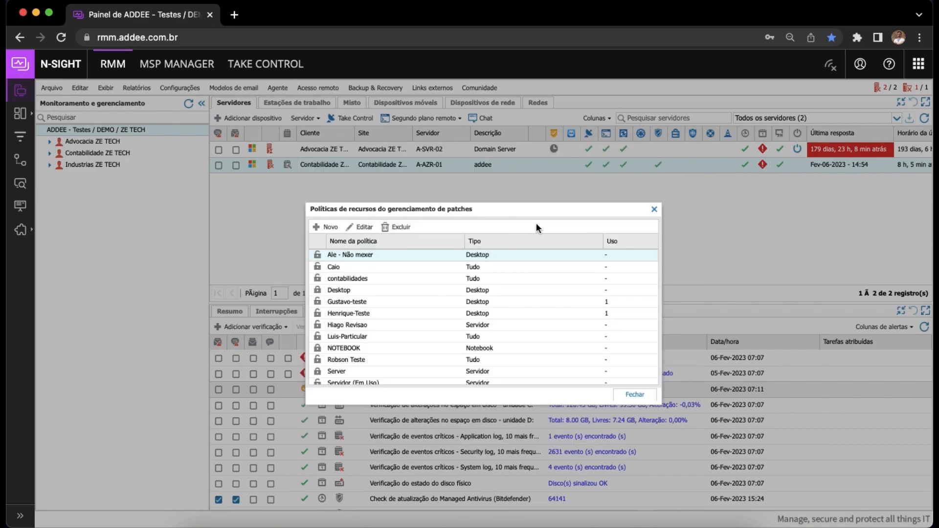
left_click(635, 394)
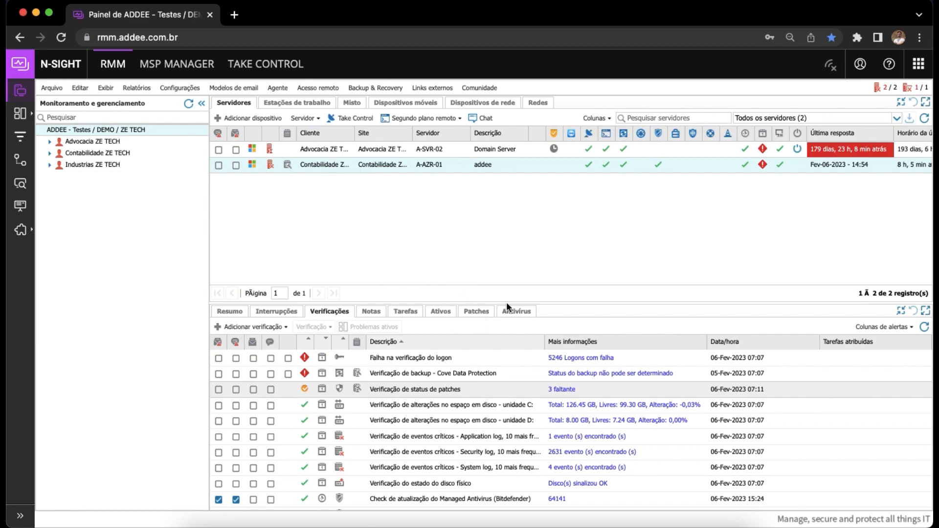
Examine the missing and installed patches listed for server A-AZR-01
left_click(477, 313)
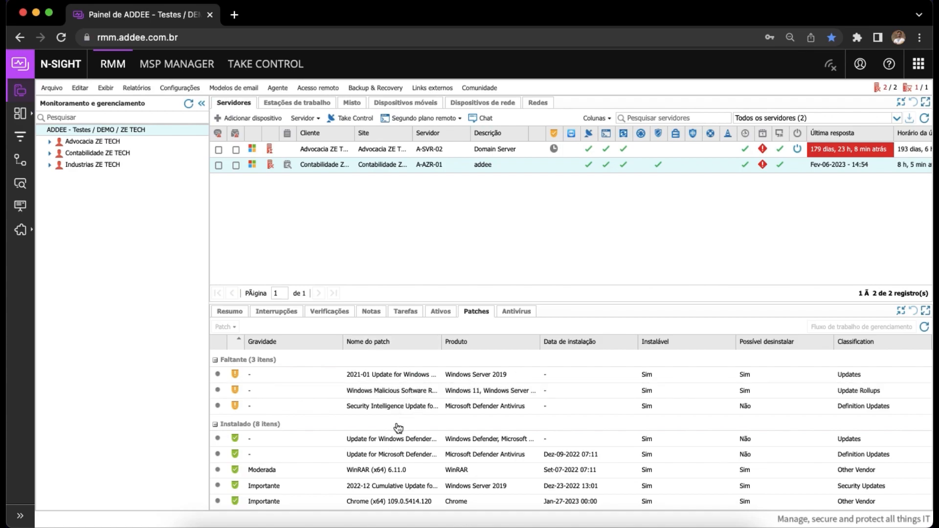
scroll(394, 459, "down", 3)
scroll(394, 459, "up", 3)
Open the patch management workflow (Fluxo de trabalho de gerenciamento) and set its date filter to Tudo
left_click(178, 89)
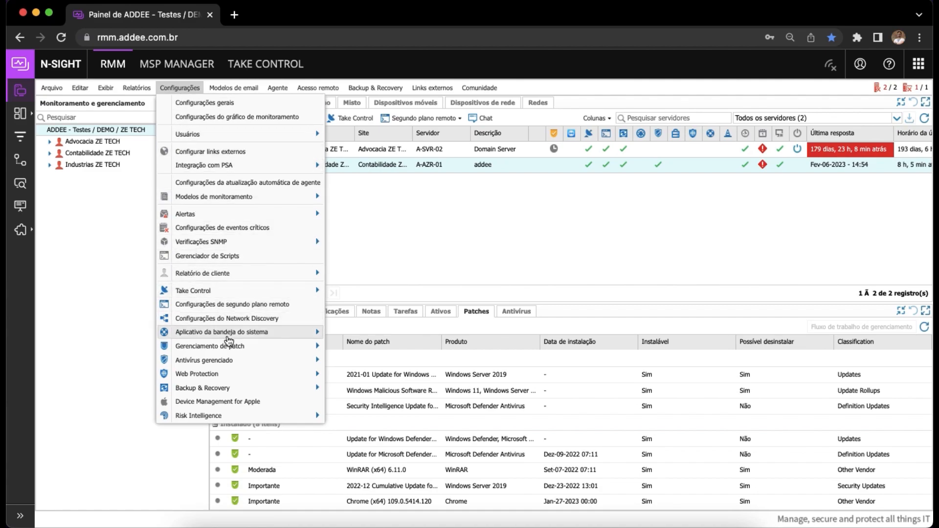
mouse_move(230, 346)
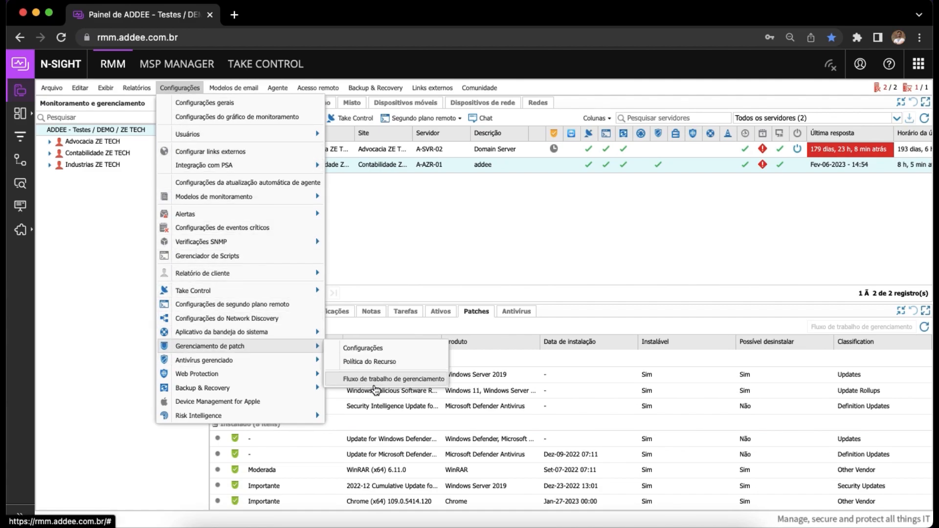
left_click(394, 380)
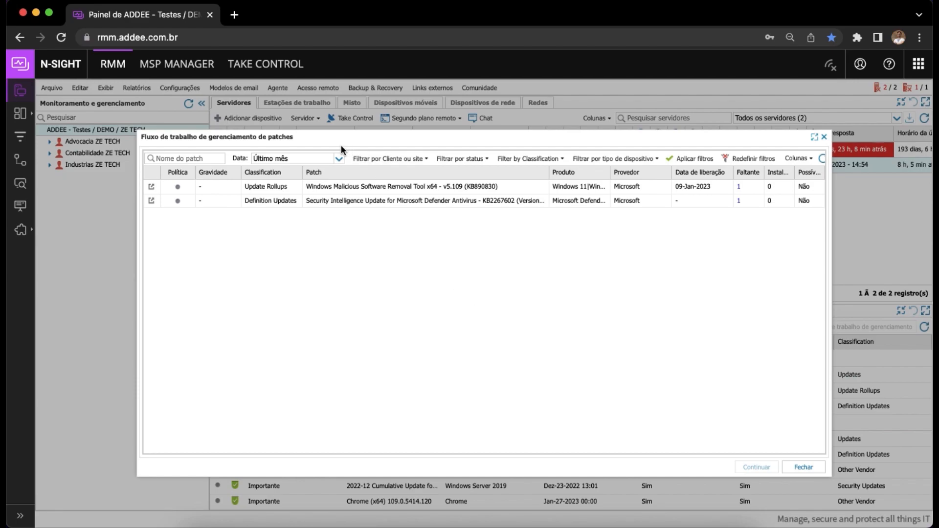
left_click(338, 159)
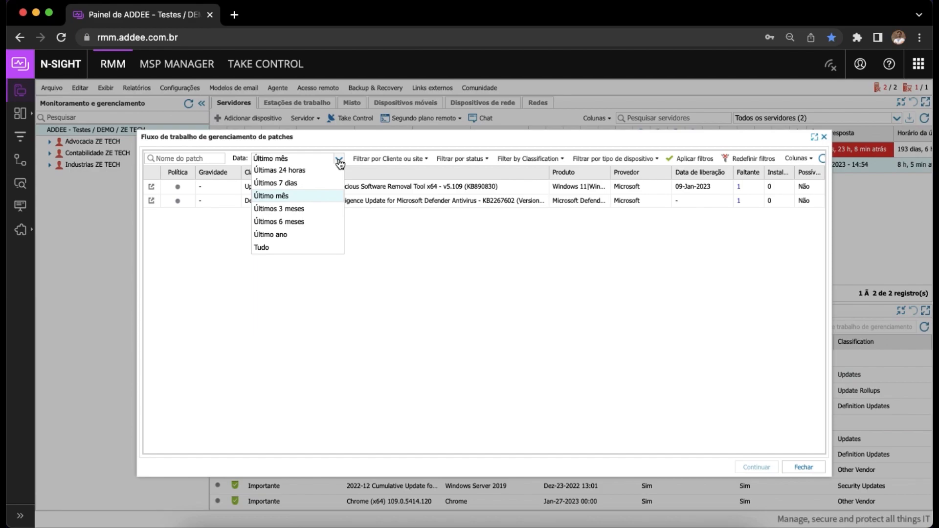
left_click(267, 251)
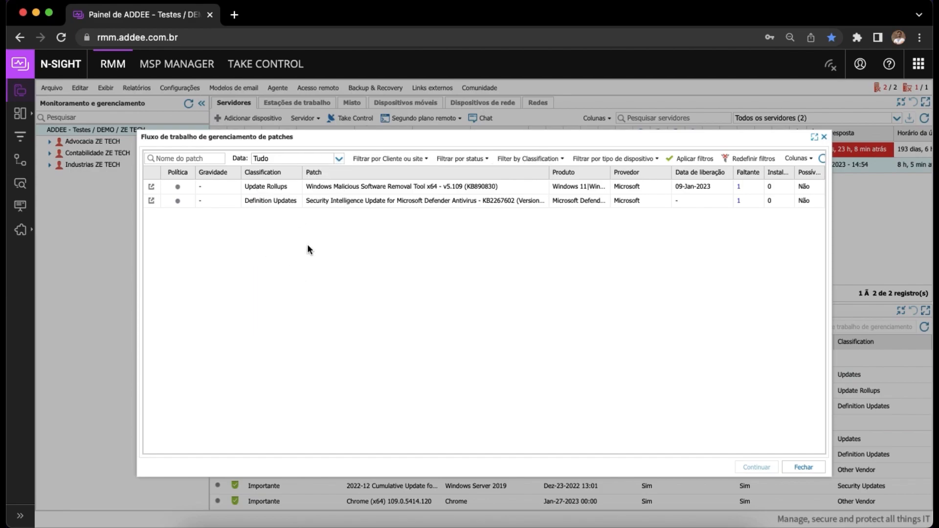
Filter the patch list by Advocacia, Contabilidade and Industrias ZE TECH with status Faltante, and apply the filters
left_click(429, 162)
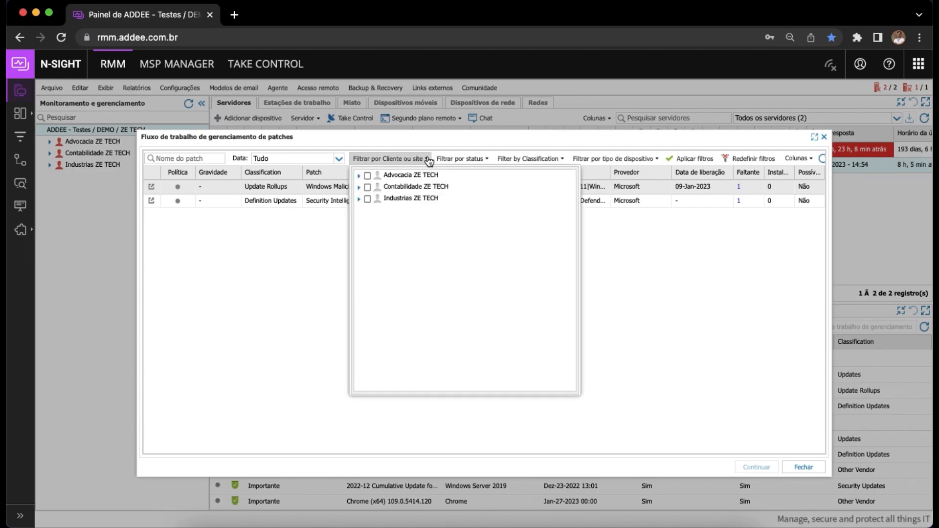
left_click(368, 175)
left_click(367, 187)
left_click(367, 198)
left_click(594, 262)
left_click(479, 162)
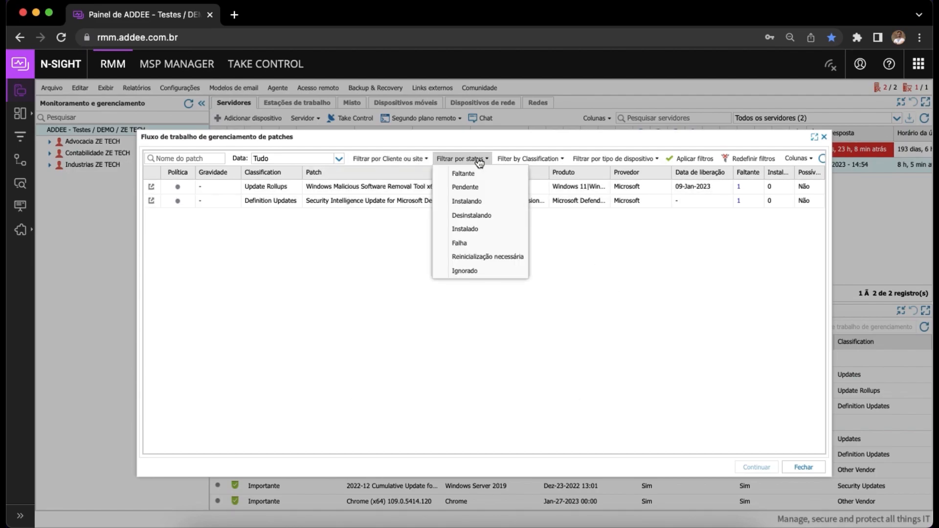
left_click(463, 174)
left_click(636, 286)
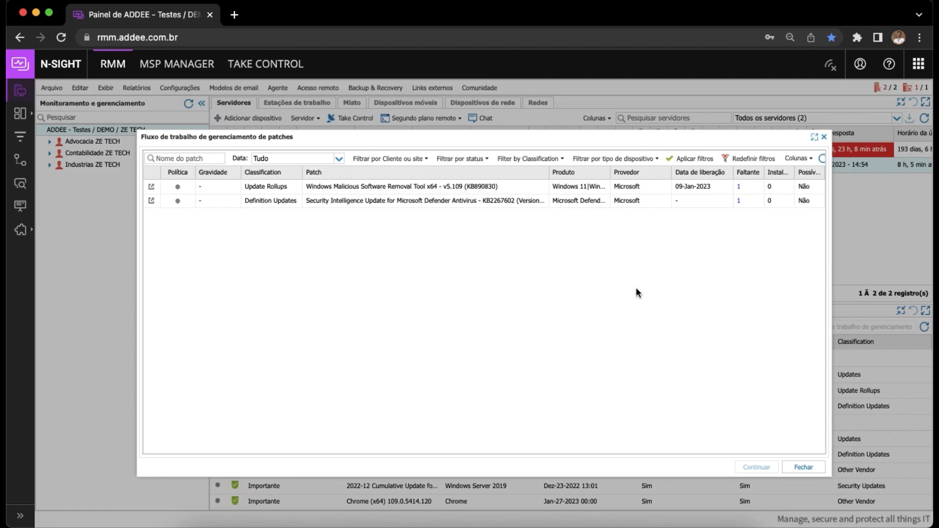
left_click(687, 158)
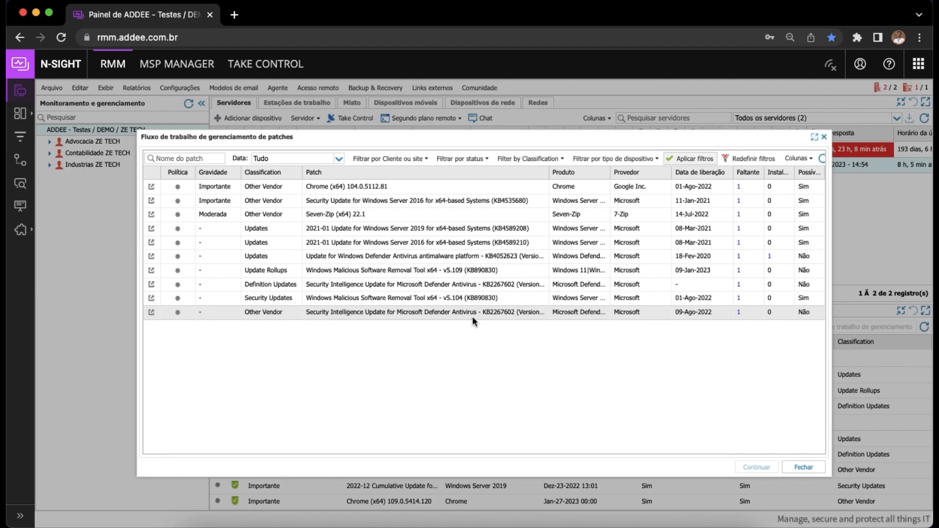
Select the Chrome (x64) 104.0.5112.81 patch and check which devices are missing it
left_click(424, 186)
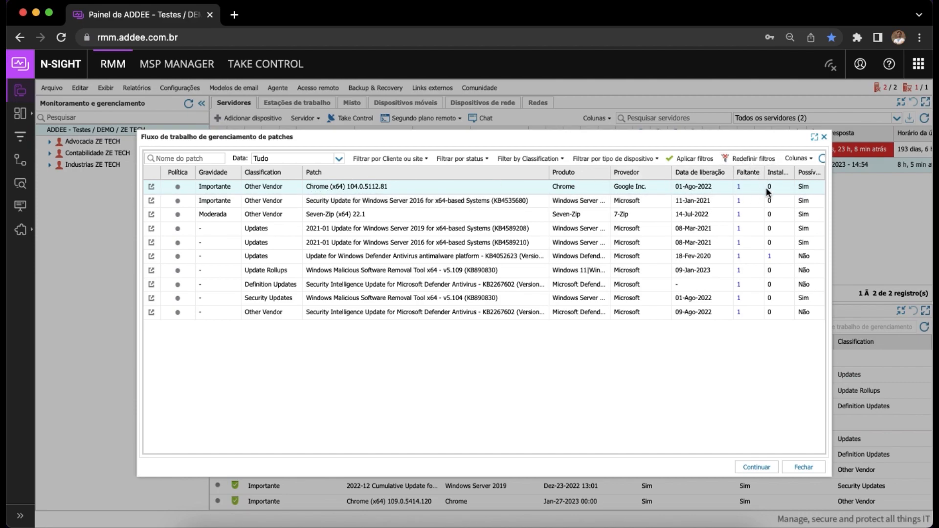
left_click(740, 188)
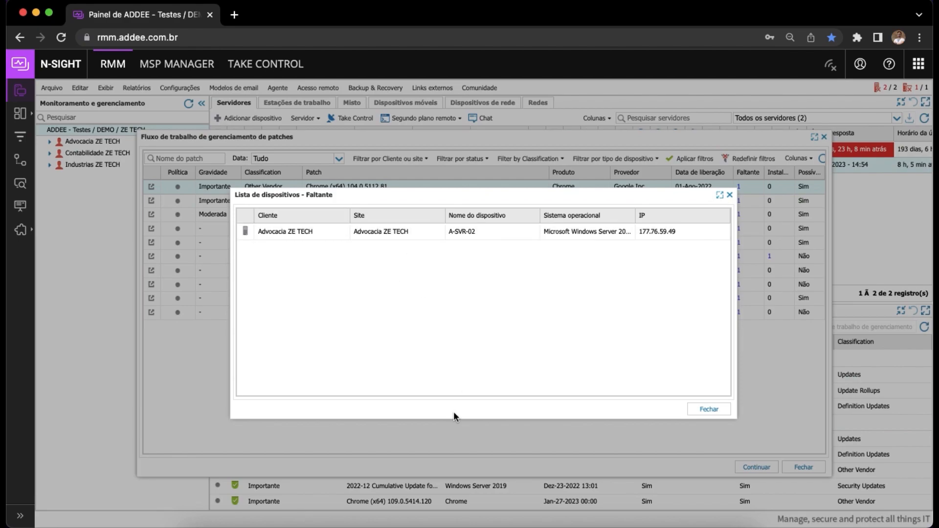
left_click(710, 410)
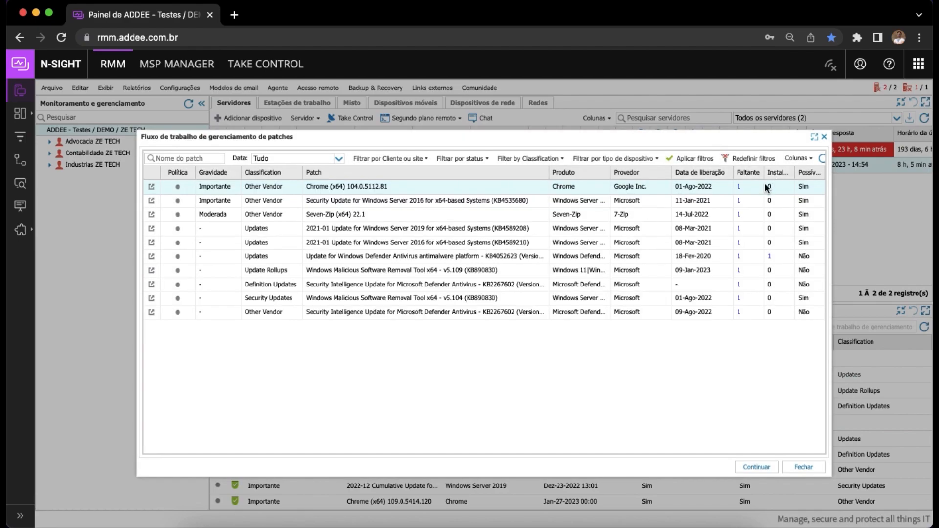
left_click(739, 186)
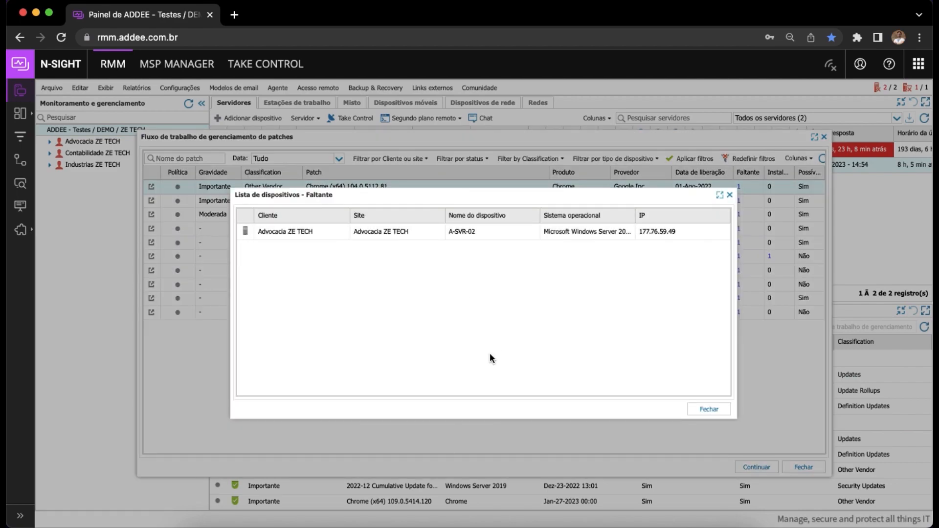
left_click(706, 410)
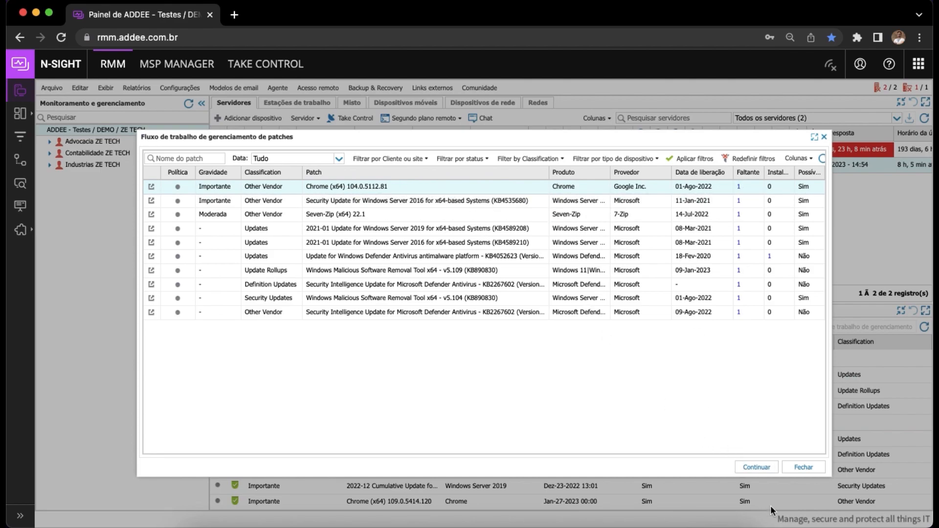
Choose Aprovar for the selected Chrome patch on servers and workstations of all three ZE TECH clients, and proceed to scheduling
left_click(755, 467)
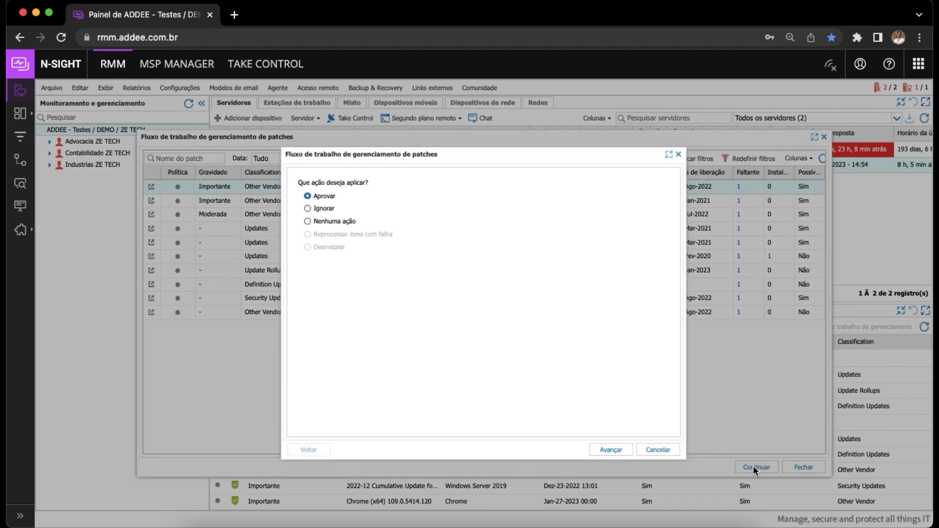
left_click(604, 449)
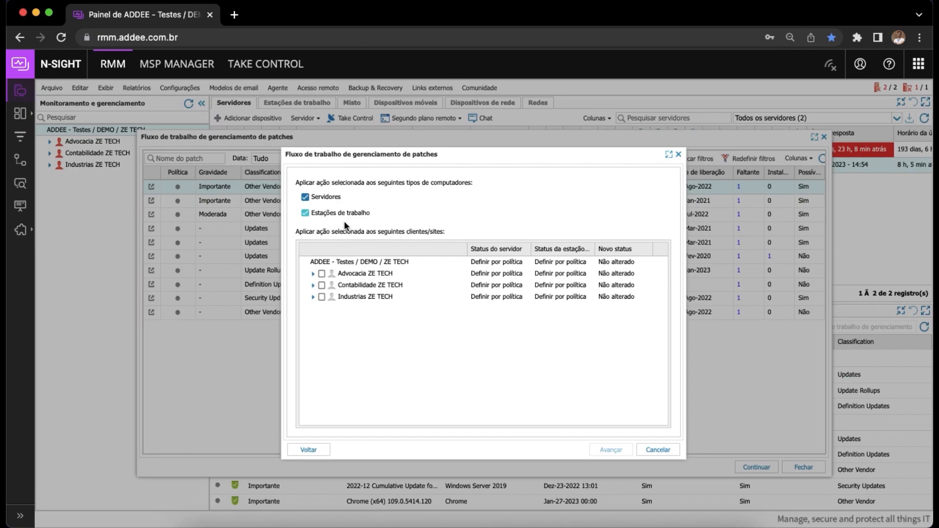
left_click(322, 274)
left_click(321, 285)
left_click(321, 297)
left_click(606, 448)
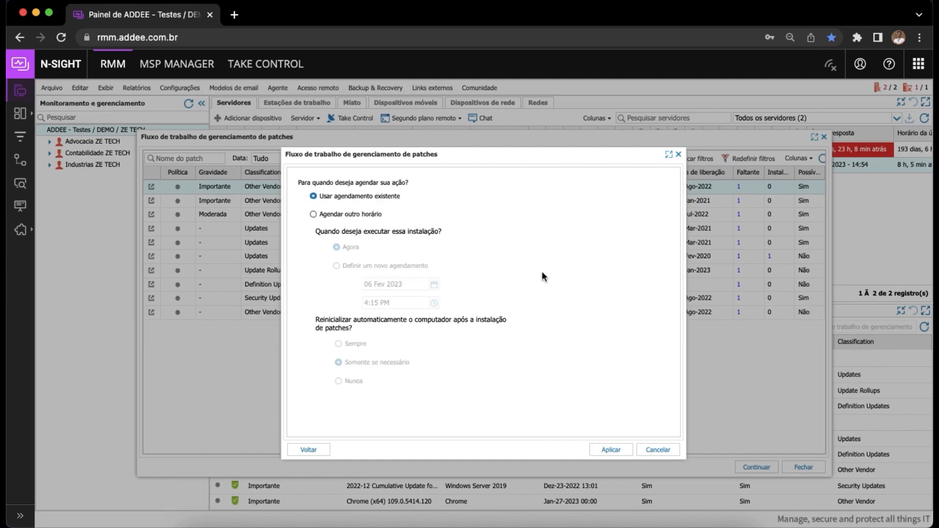
Try Agendar outro horário with Agora and restart set to Nunca, cancel the action and close the patch workflow
left_click(339, 213)
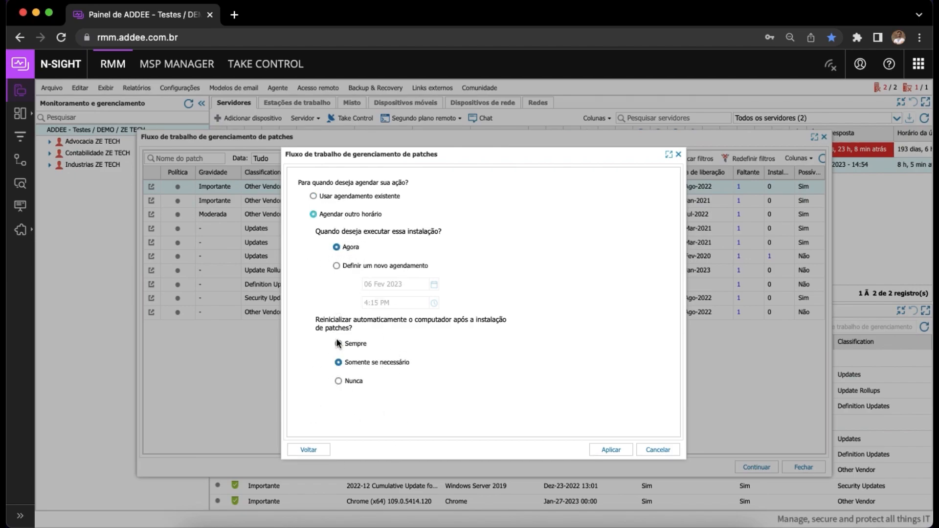
left_click(338, 381)
left_click(658, 449)
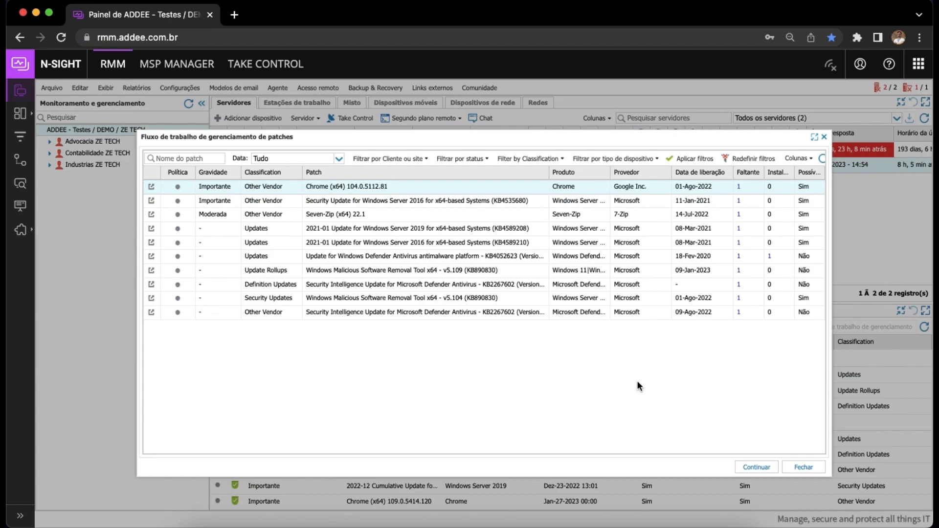
left_click(799, 466)
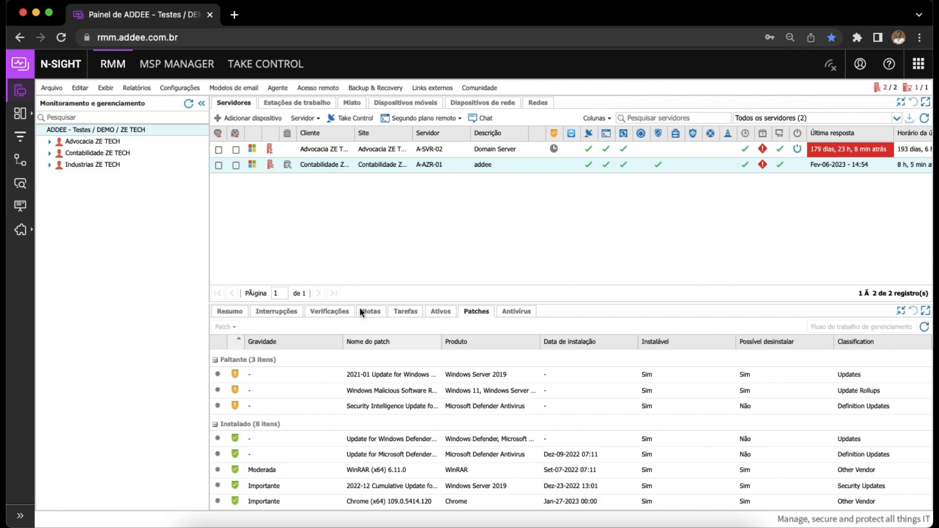
Start adding an automated task to A-AZR-01 and examine the available application and user control scripts
left_click(406, 311)
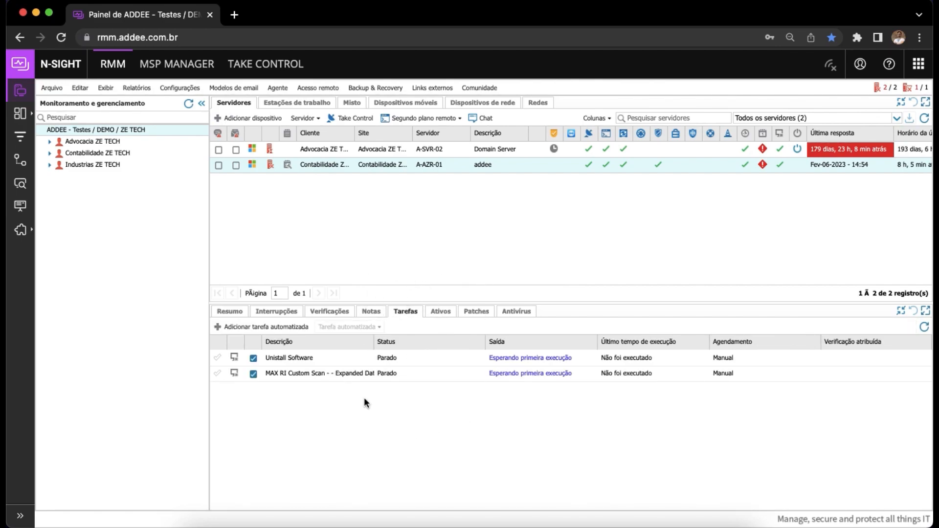
left_click(282, 330)
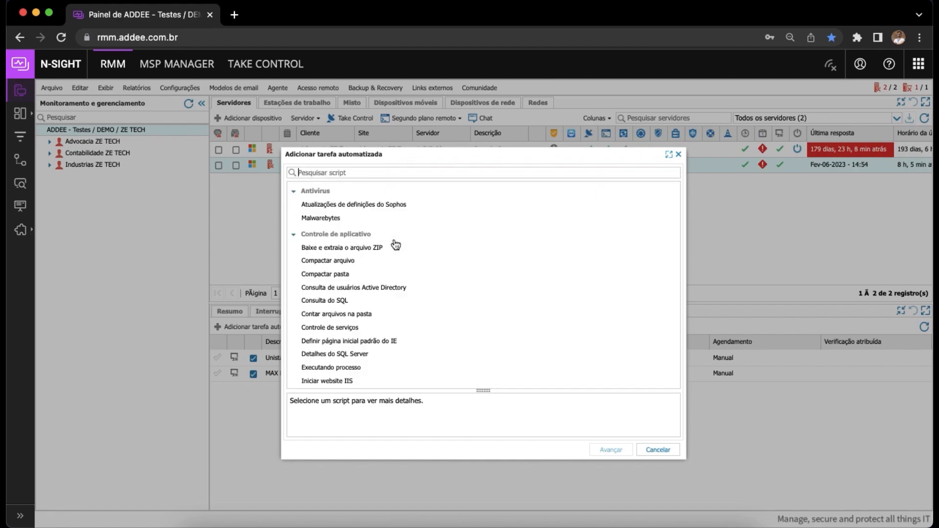
scroll(354, 238, "down", 2)
scroll(354, 239, "down", 3)
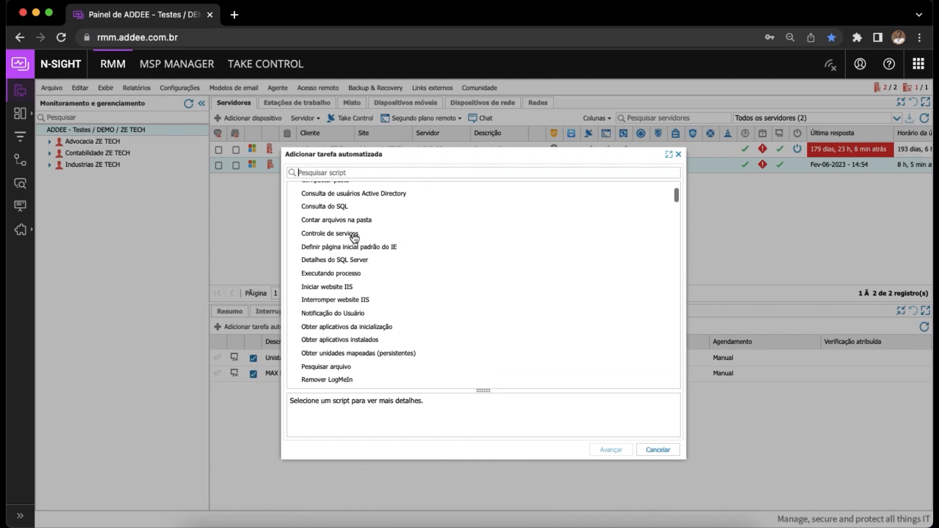
scroll(357, 258, "down", 6)
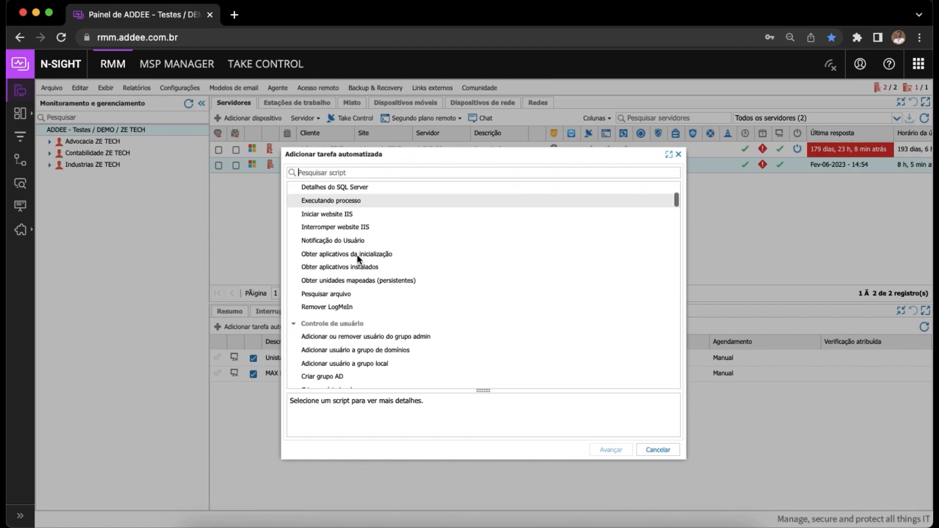
scroll(357, 255, "down", 4)
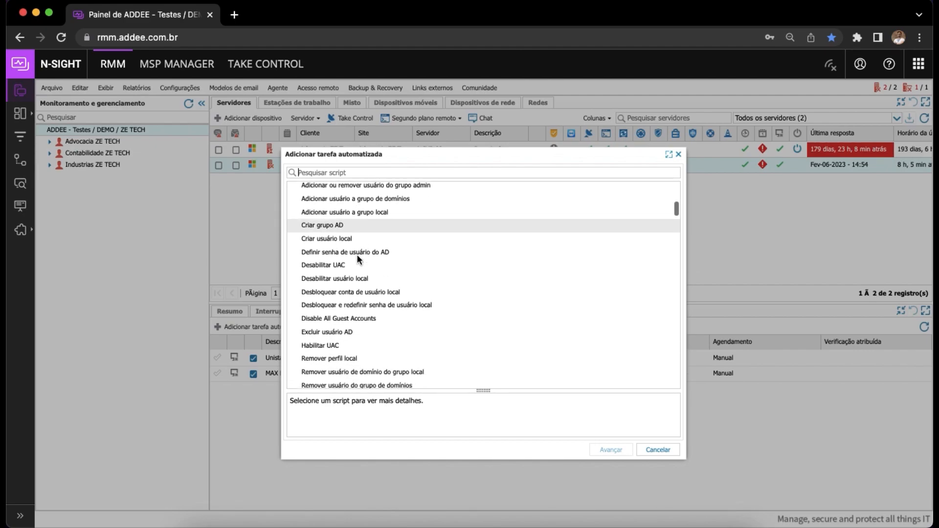
scroll(357, 254, "up", 4)
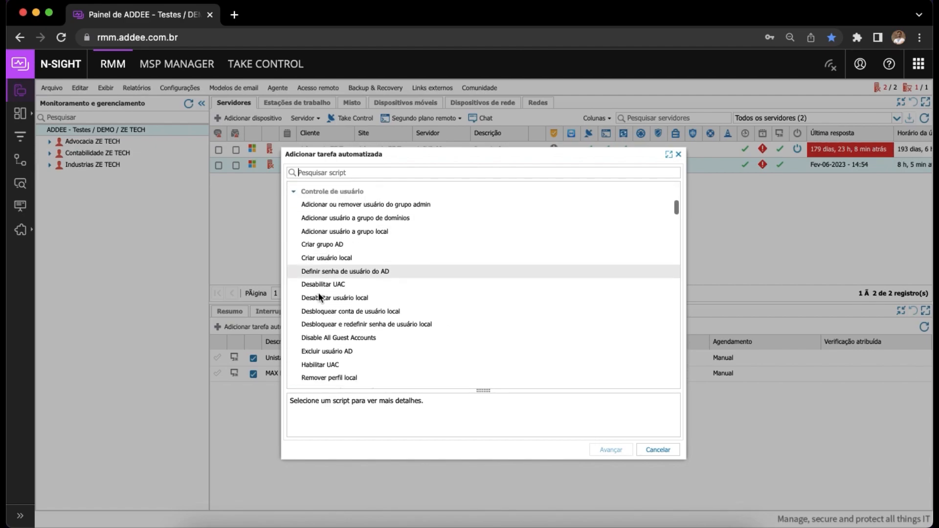
scroll(319, 292, "down", 3)
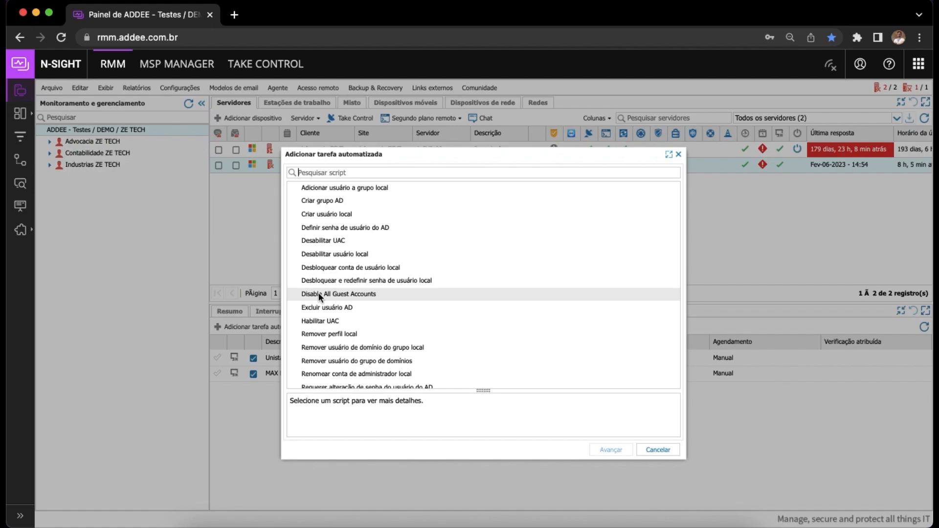
scroll(319, 293, "up", 5)
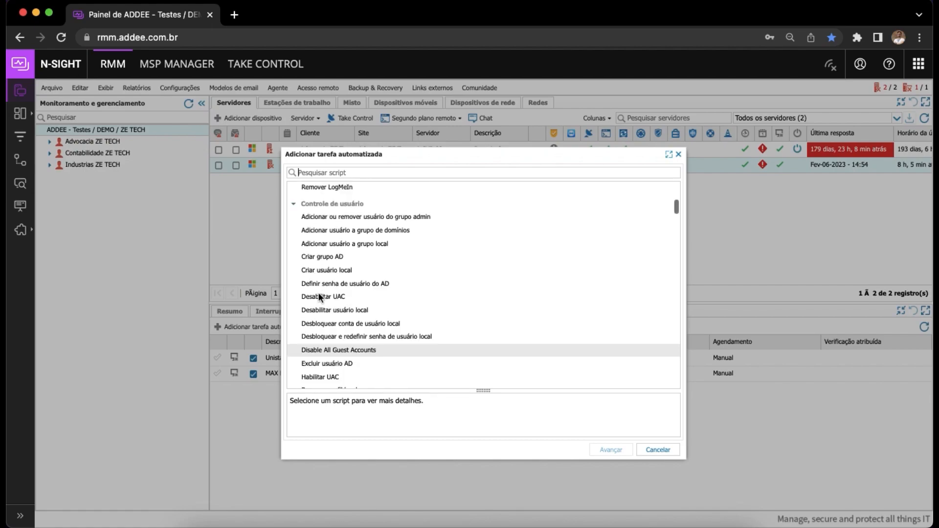
Choose the Malwarebytes script in Atualizar e verificar mode for the task and continue to its schedule
left_click(314, 218)
left_click(615, 449)
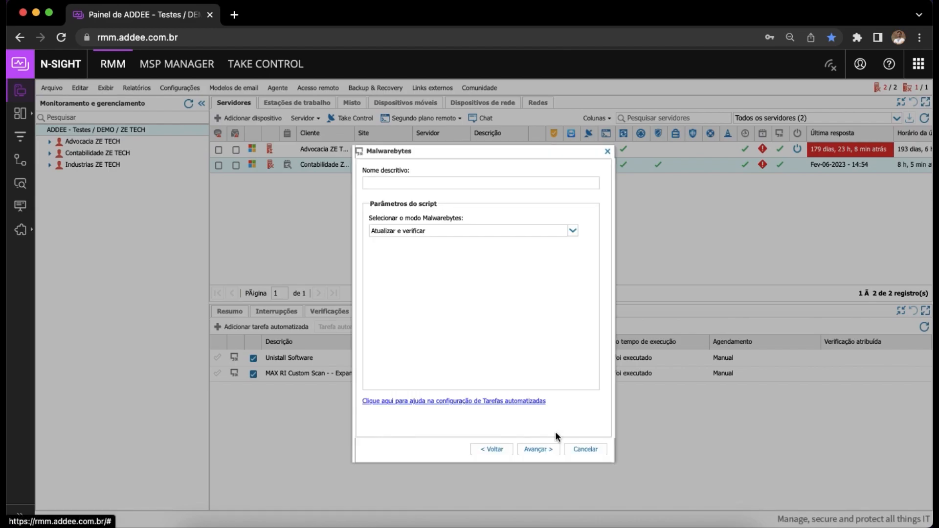
left_click(541, 452)
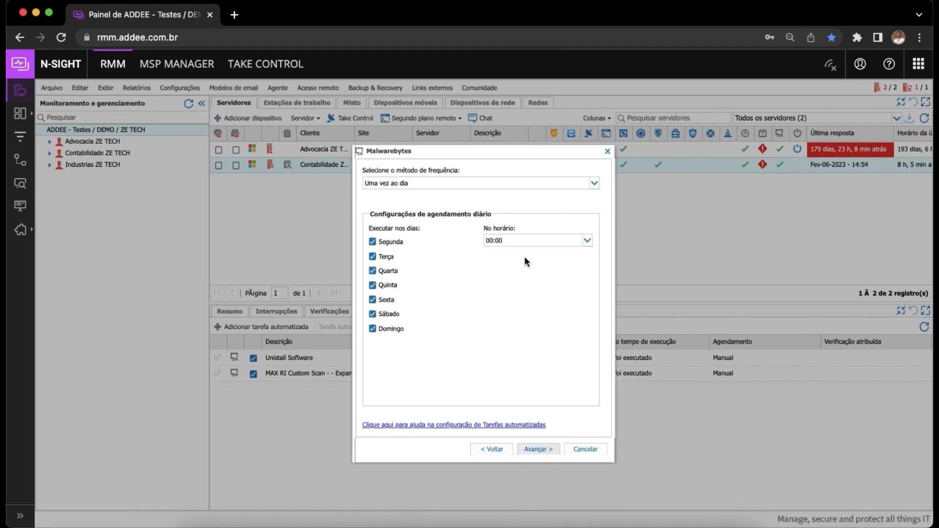
Review the task's frequency options and set the frequency to Uma vez ao mês
left_click(594, 187)
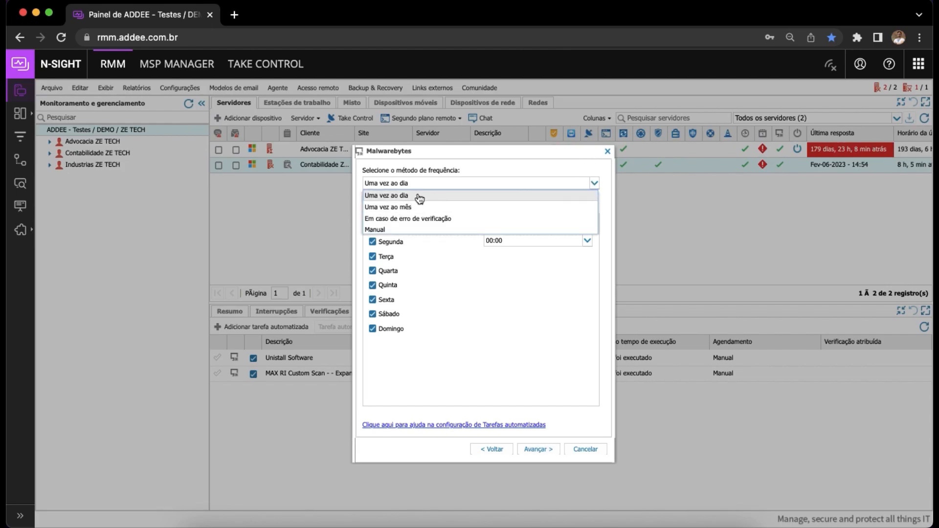
left_click(465, 362)
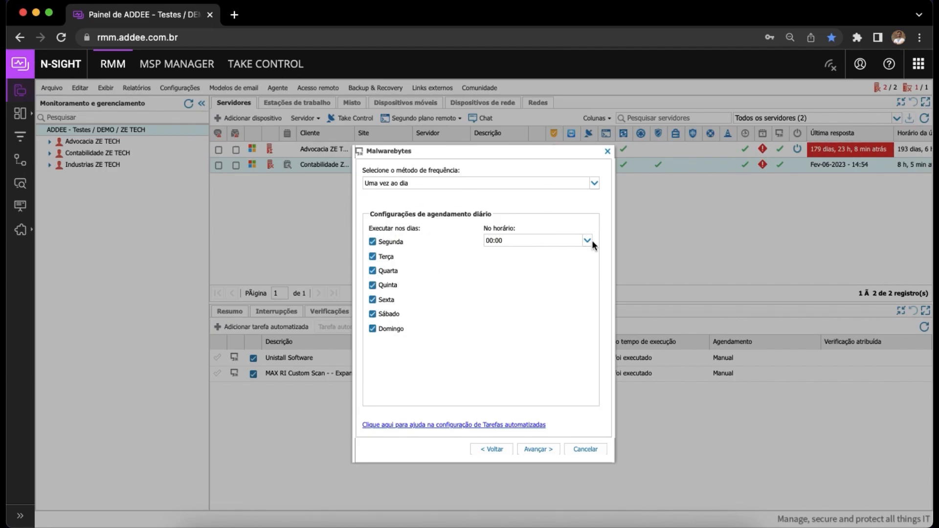
left_click(595, 188)
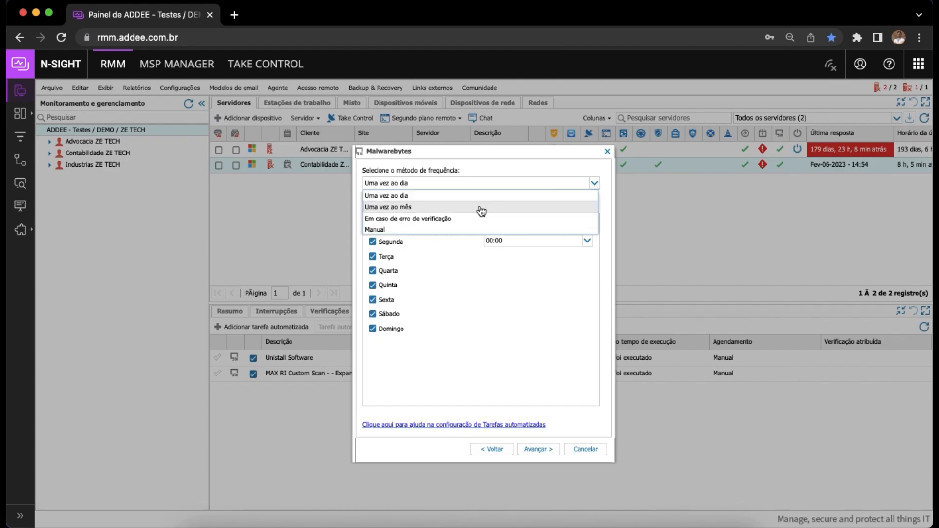
left_click(460, 208)
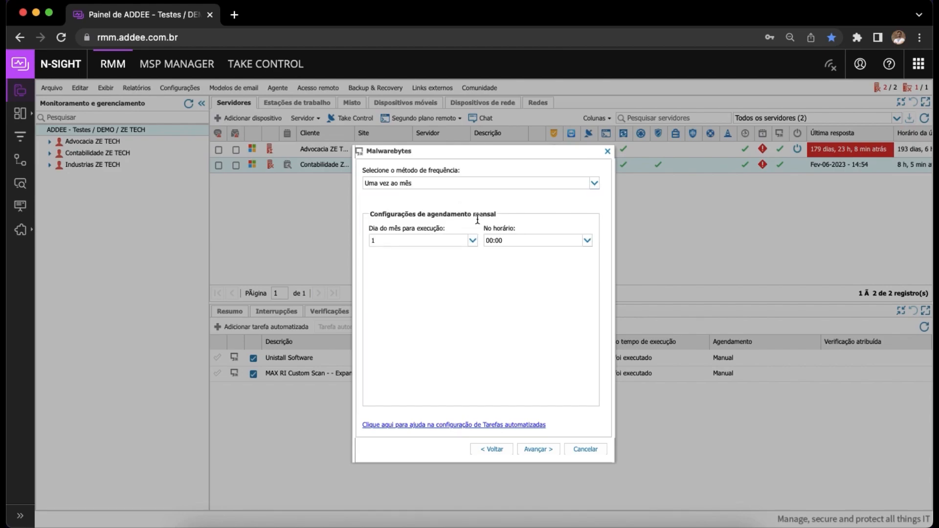
Try the Manual and Em caso de erro de verificação frequencies for the Malwarebytes task and cancel adding the task
left_click(471, 244)
left_click(544, 302)
left_click(595, 188)
left_click(446, 230)
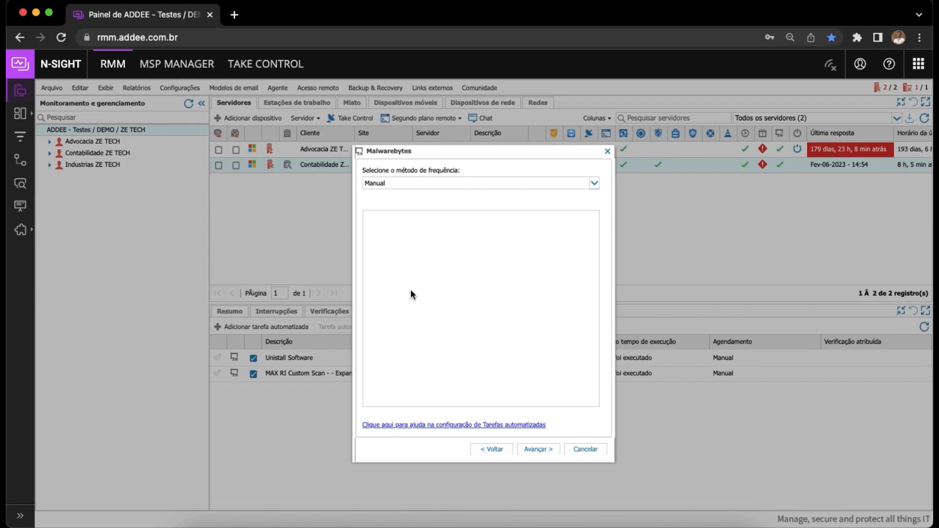
left_click(593, 186)
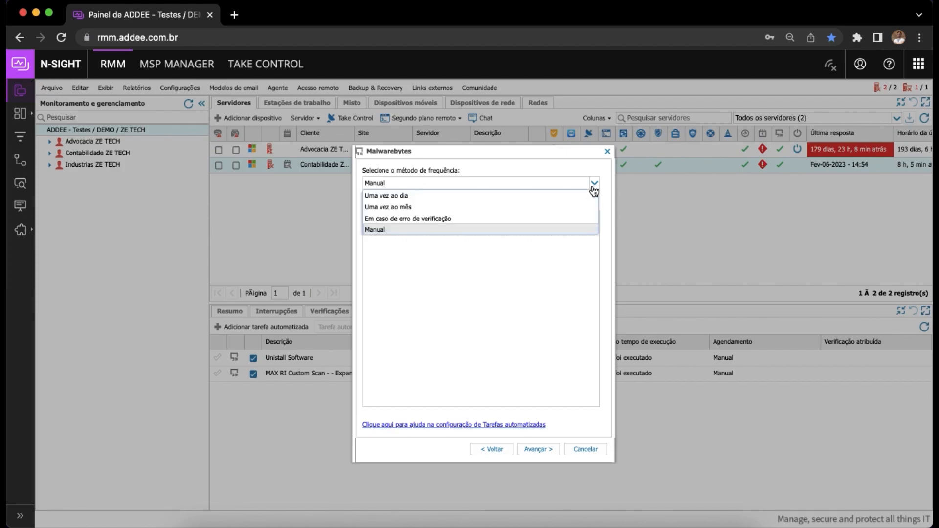
left_click(438, 218)
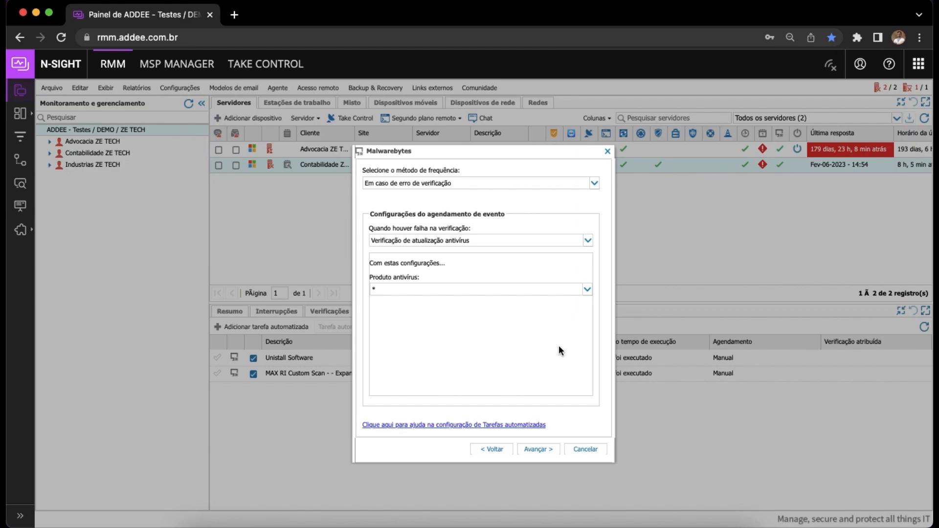
left_click(585, 450)
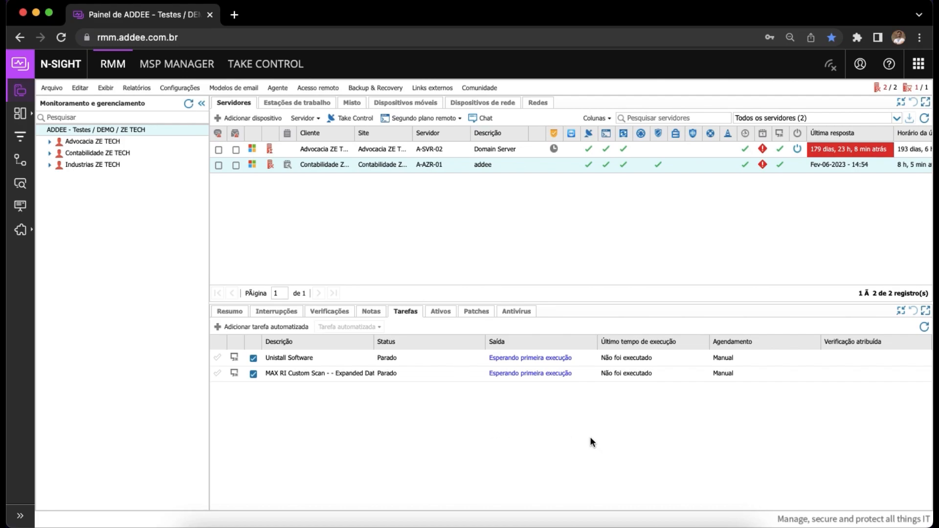
Switch to the Take Control session on A-AZR-01, dismiss its session notice and bring up Automation Manager
left_click(709, 524)
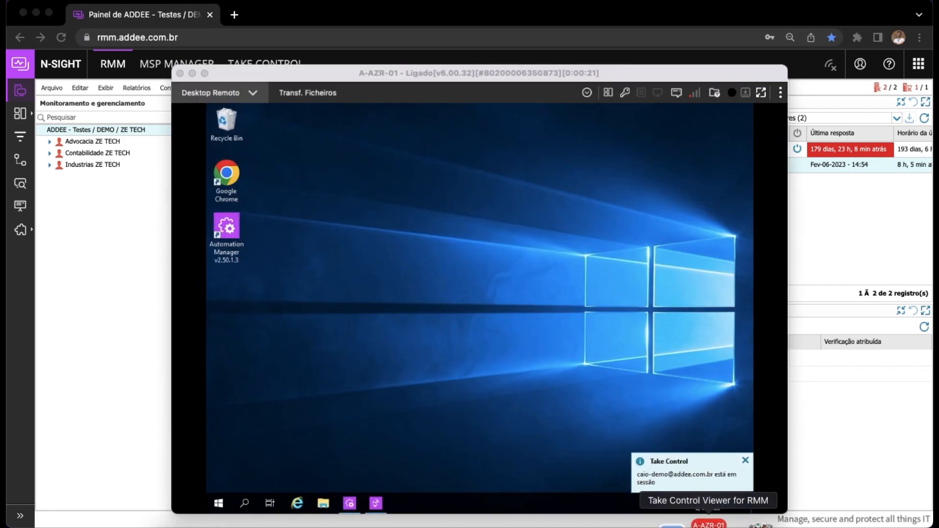
left_click(746, 457)
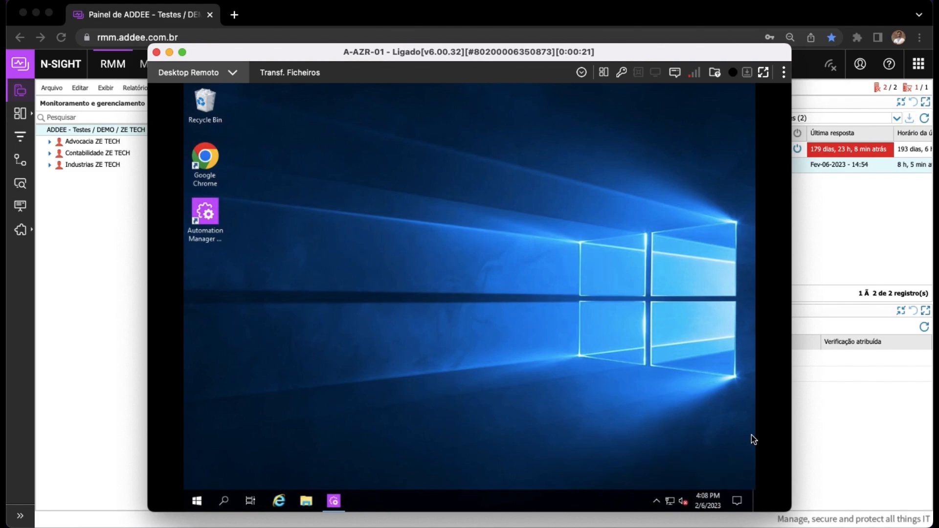
left_click(334, 501)
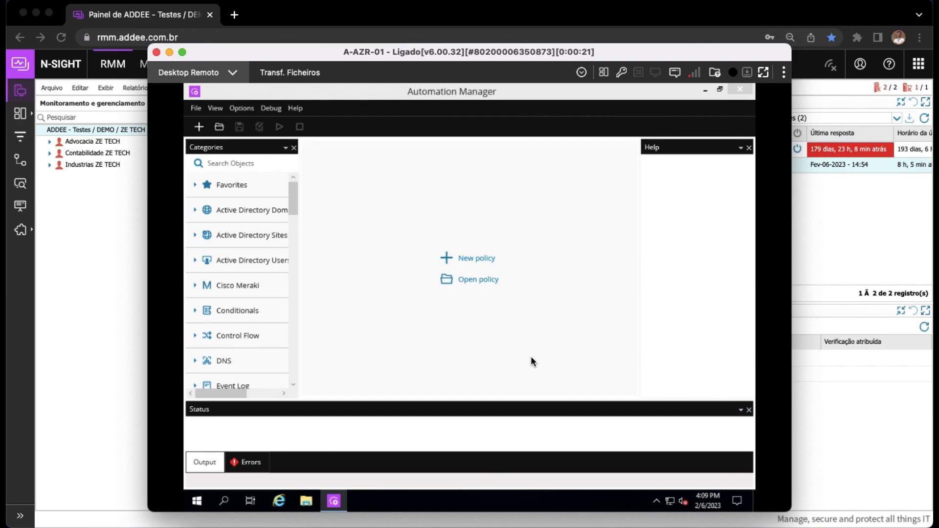
Create a new automation policy with USB as both its name and description
mouse_move(293, 202)
left_mouse_down()
mouse_move(294, 297)
mouse_move(295, 189)
left_mouse_up()
left_click(468, 265)
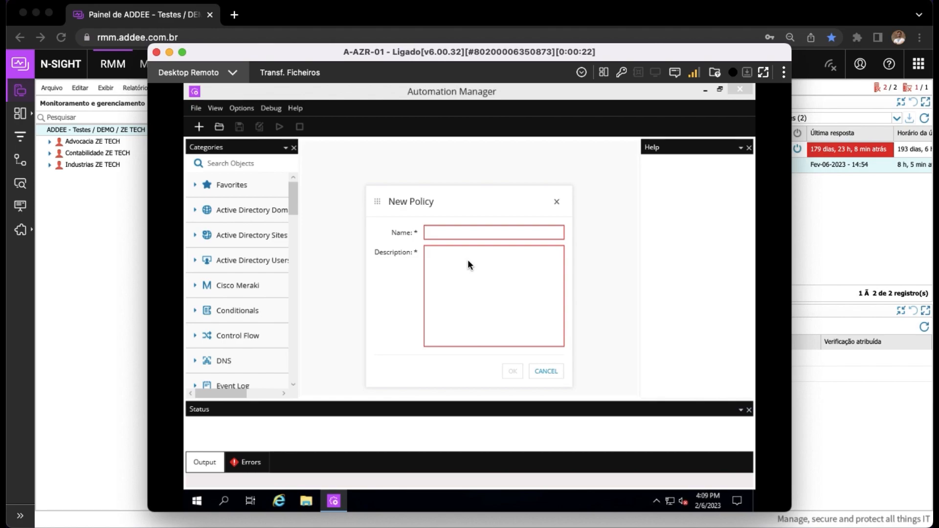
type("USB")
key("Tab")
type("USB")
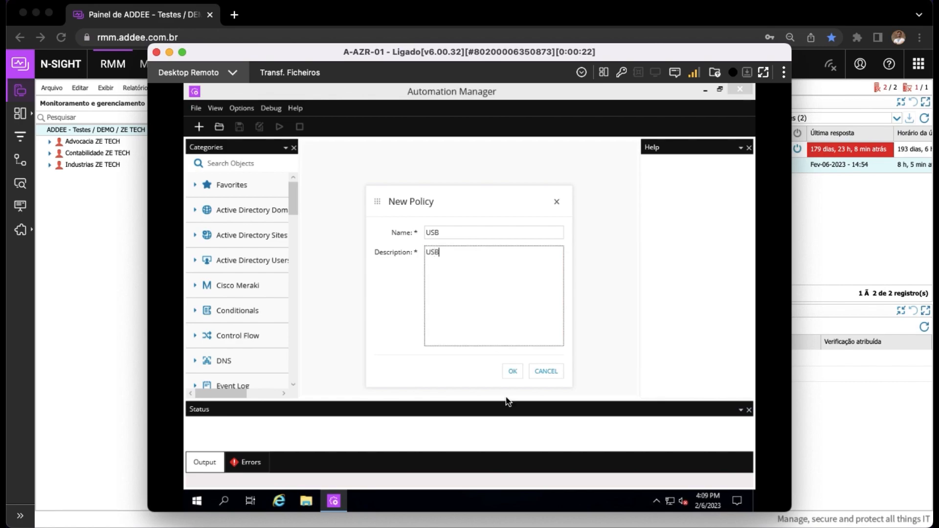
left_click(511, 372)
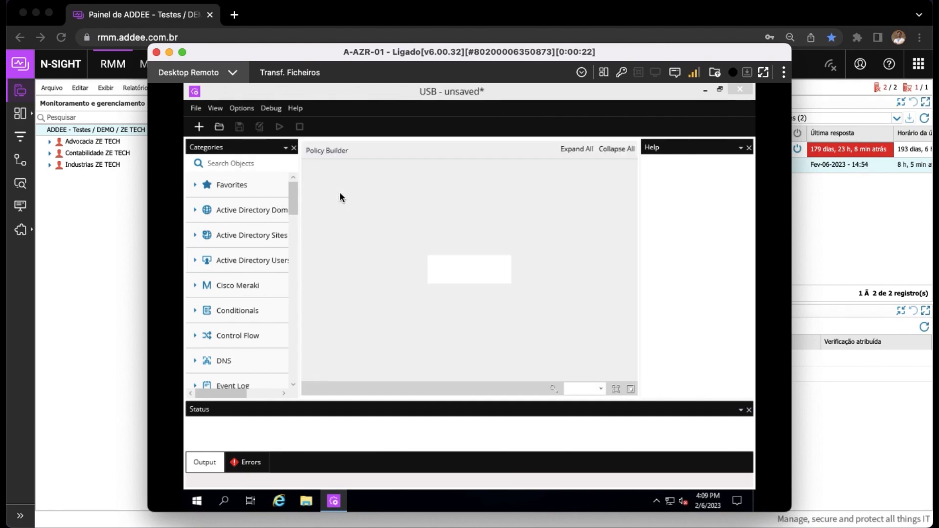
Find the USB objects, add Disable USB Mass Storage Devices to the policy and read the object's help
left_click(219, 165)
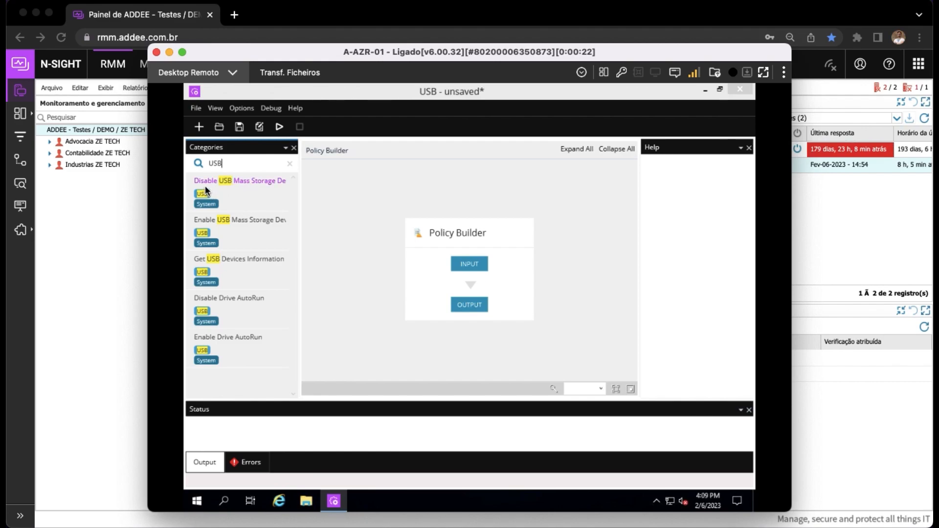
left_click(260, 193)
left_click_drag(260, 193, 477, 282)
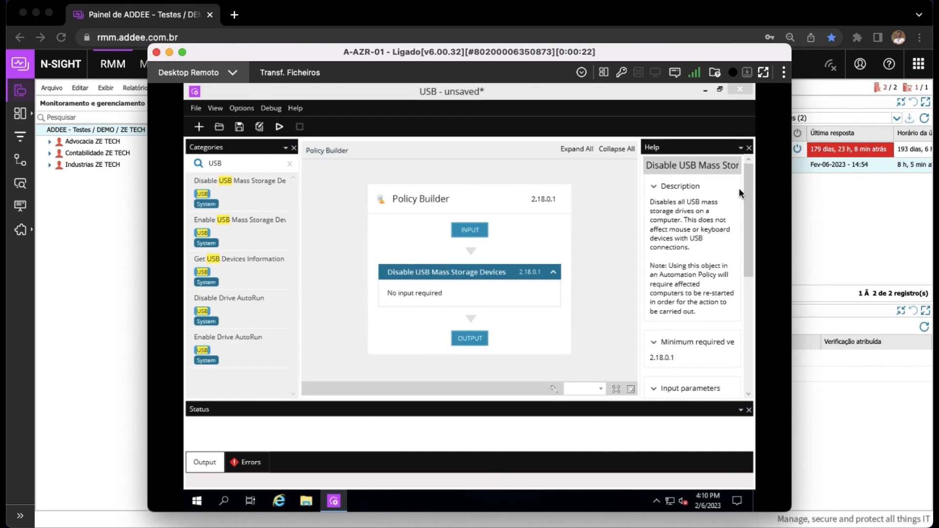
scroll(687, 207, "down", 5)
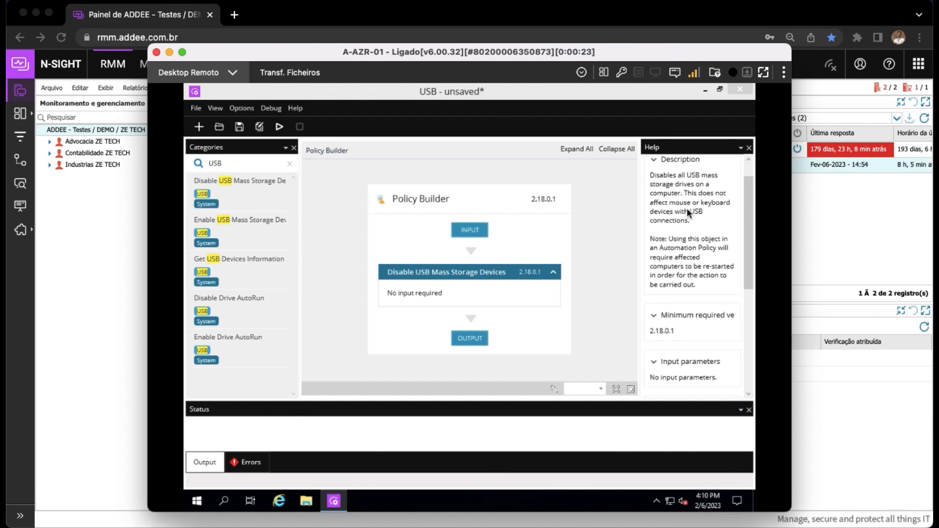
scroll(686, 208, "up", 5)
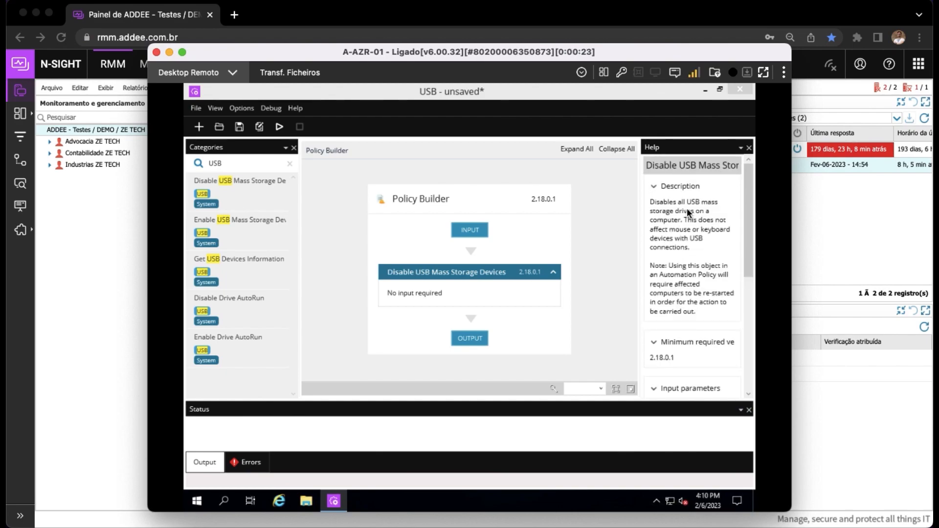
scroll(686, 207, "down", 5)
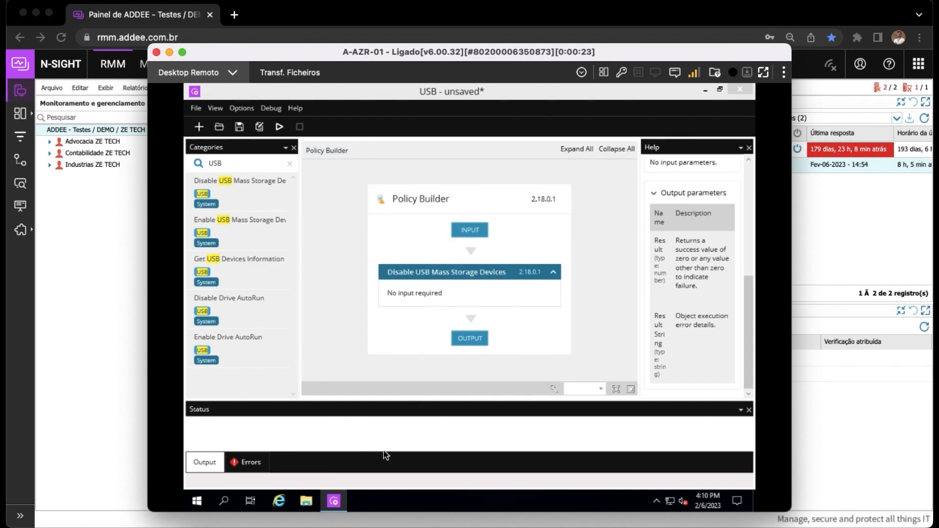
Add Get USB Devices Information to the policy, insert Enable USB Mass Storage Devices before it and clear the object search
left_click_drag(230, 267, 474, 315)
left_click_drag(235, 233, 476, 314)
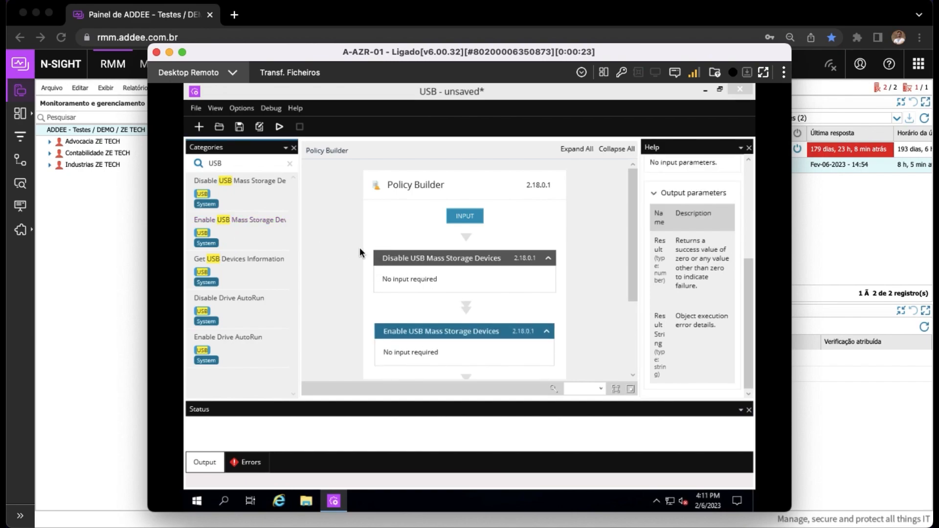
left_click(290, 164)
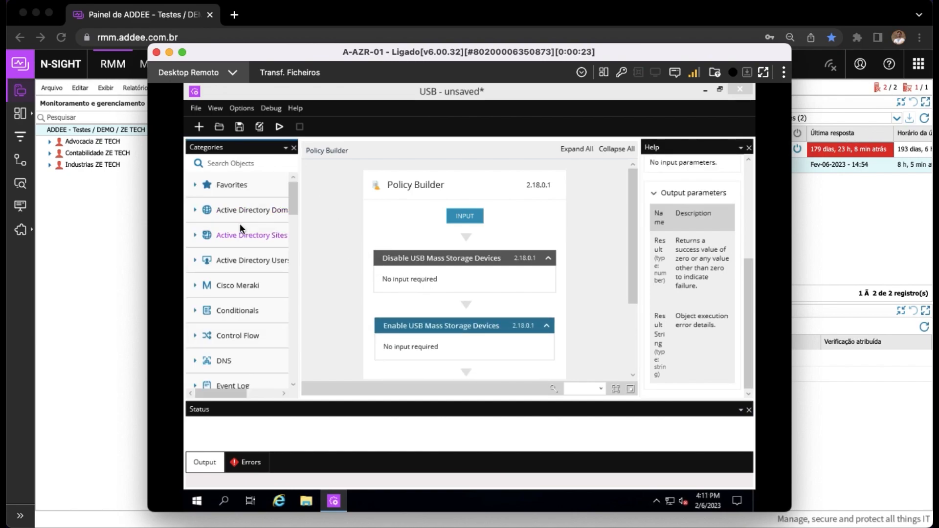
Look through the automation object categories and the sequence of objects in the USB policy
scroll(240, 225, "down", 10)
scroll(240, 225, "down", 15)
scroll(240, 225, "up", 15)
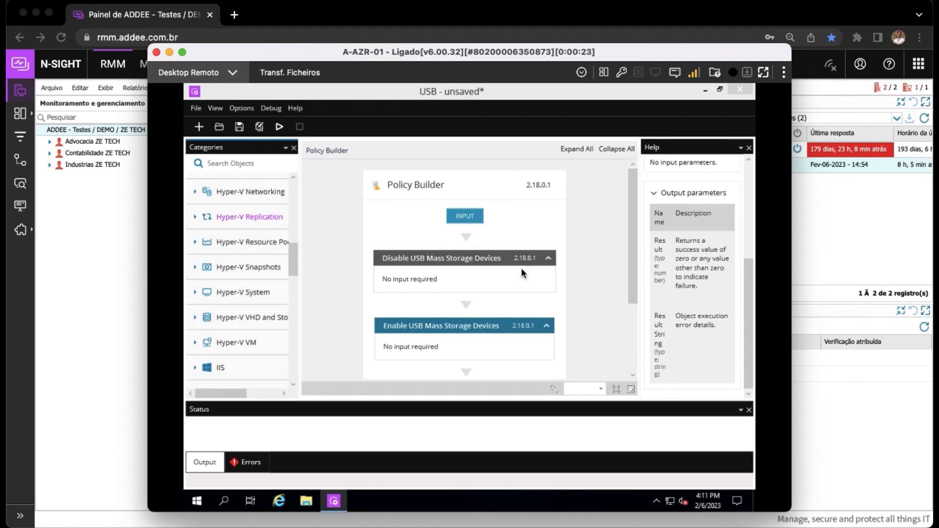
scroll(551, 247, "down", 3)
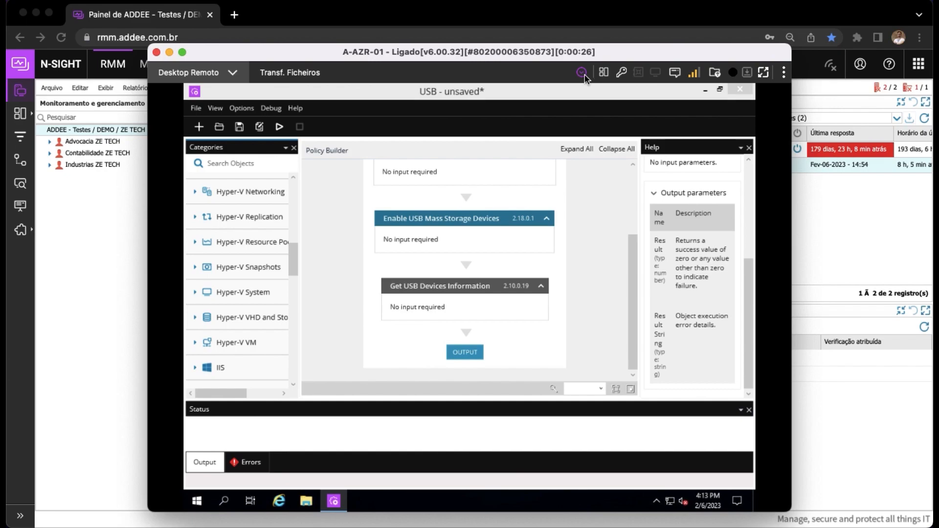
Close Automation Manager without saving the USB policy and end the remote session on A-AZR-01
left_click(742, 90)
left_click(503, 329)
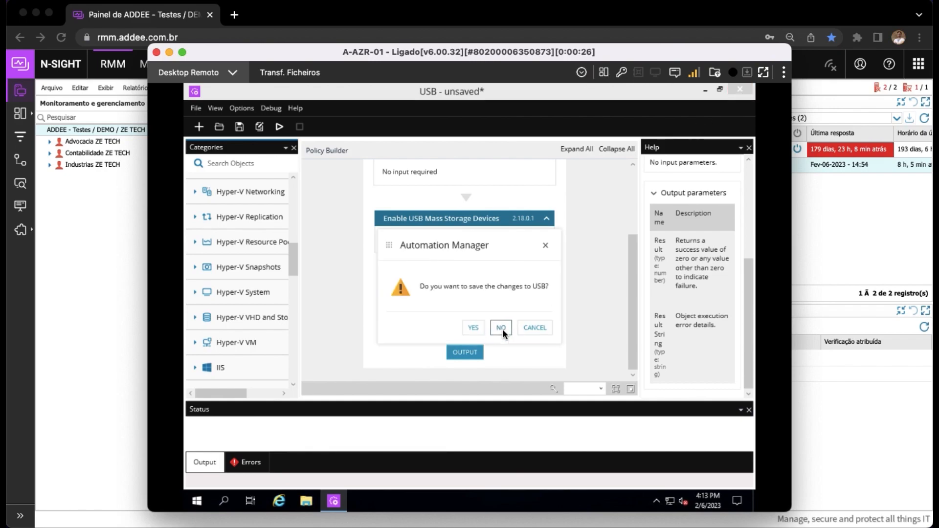
left_click(157, 51)
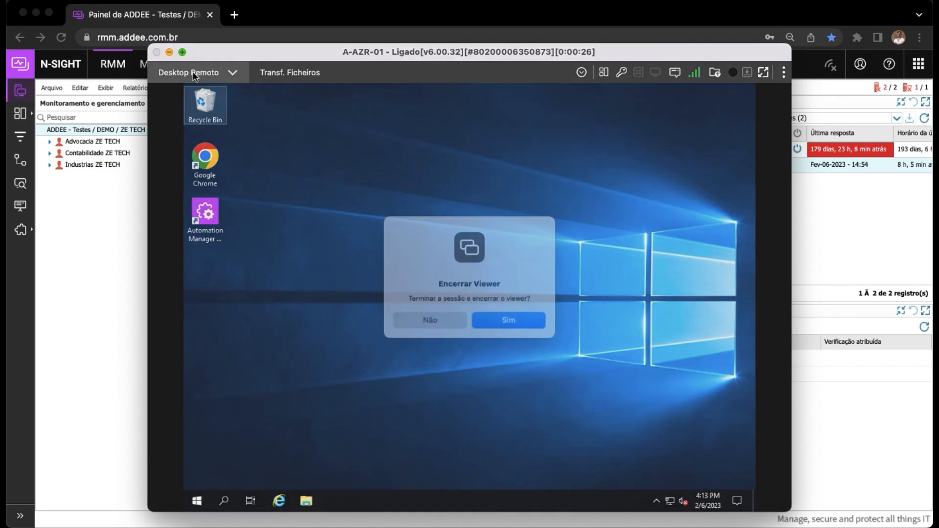
left_click(512, 324)
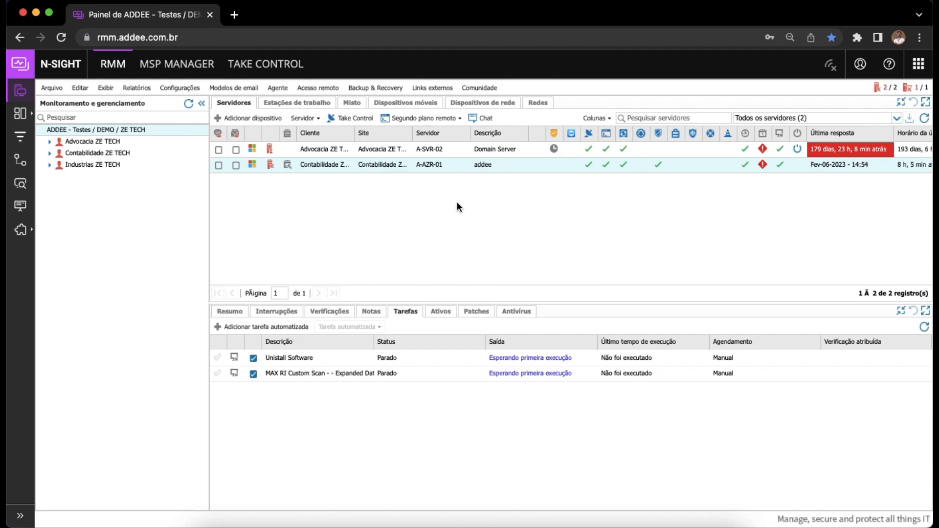
Review the ZE TECH network's preferred discovery agent and look through its list of connected devices
left_click(541, 107)
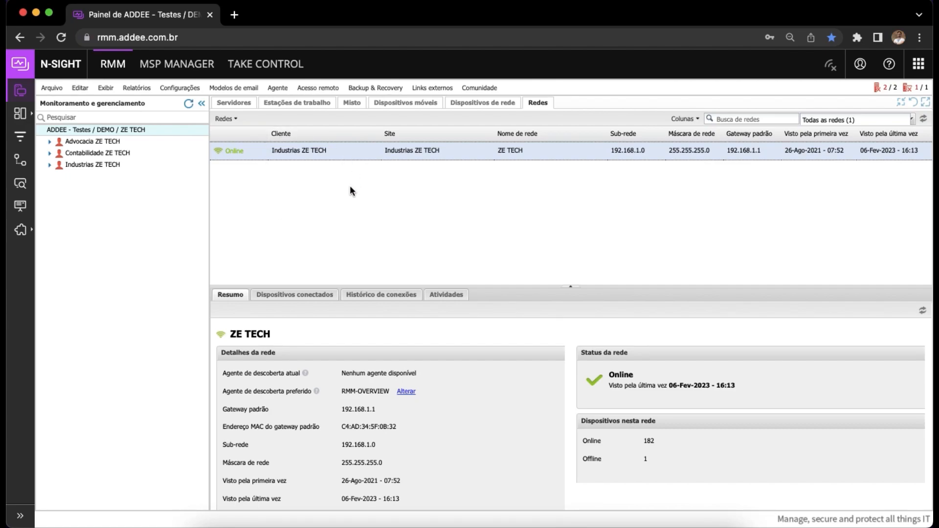
left_click_drag(342, 391, 387, 393)
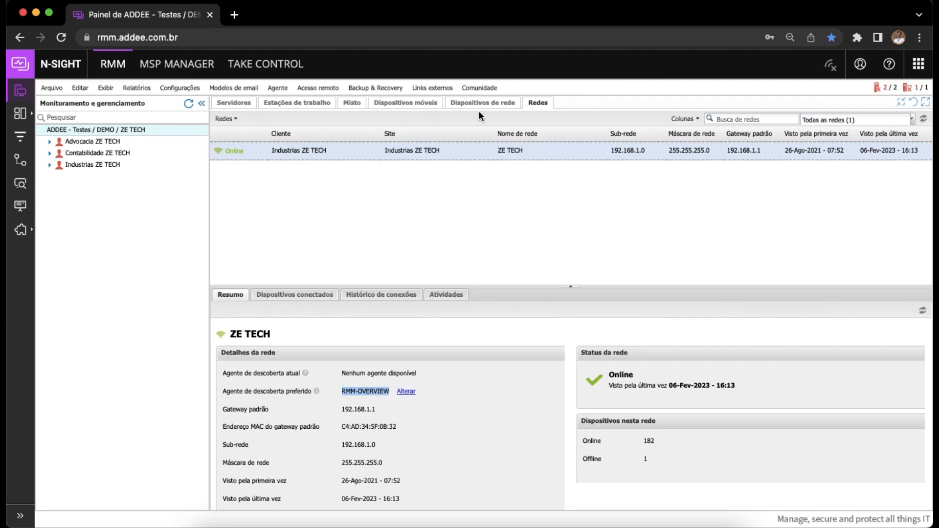
left_click(287, 296)
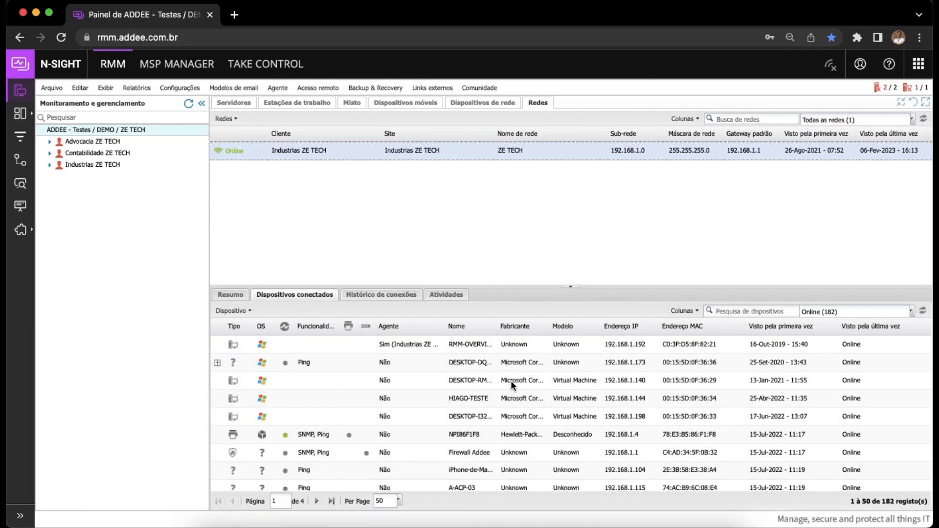
scroll(511, 381, "down", 5)
scroll(511, 380, "down", 8)
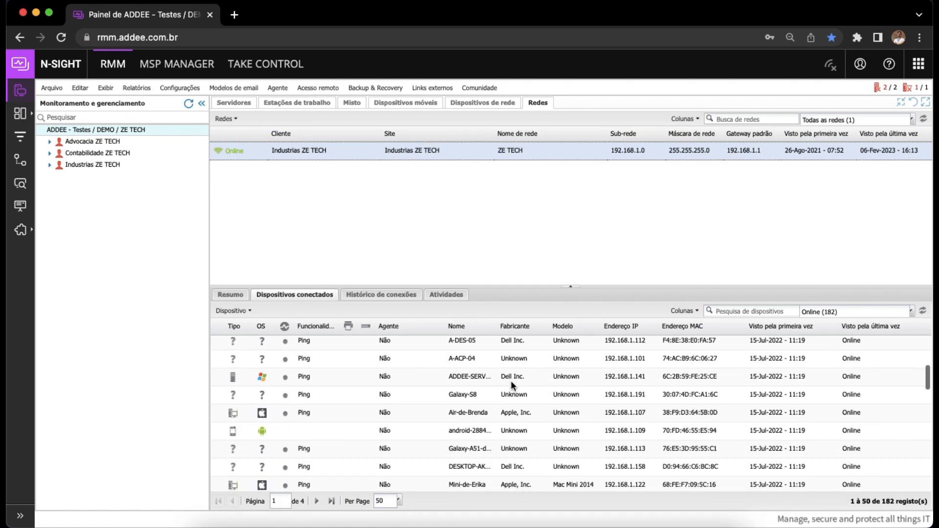
scroll(511, 381, "down", 8)
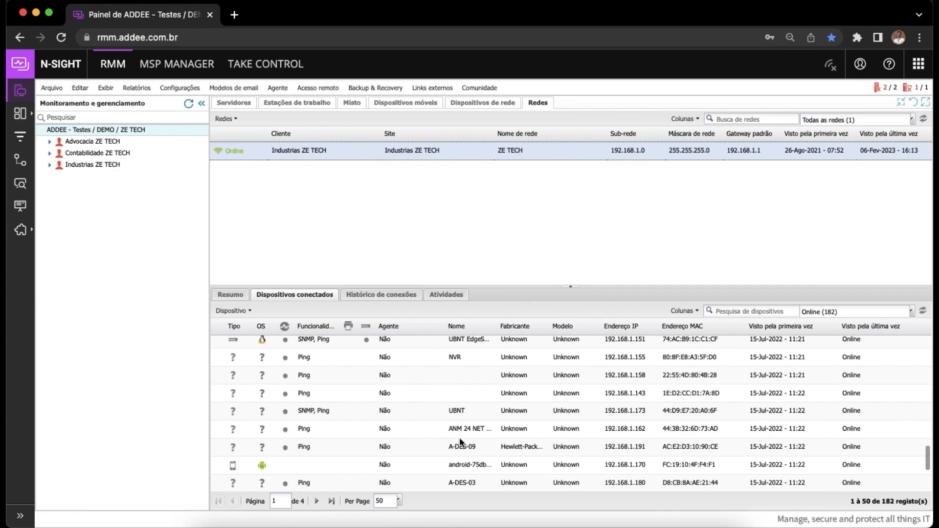
scroll(473, 401, "up", 20)
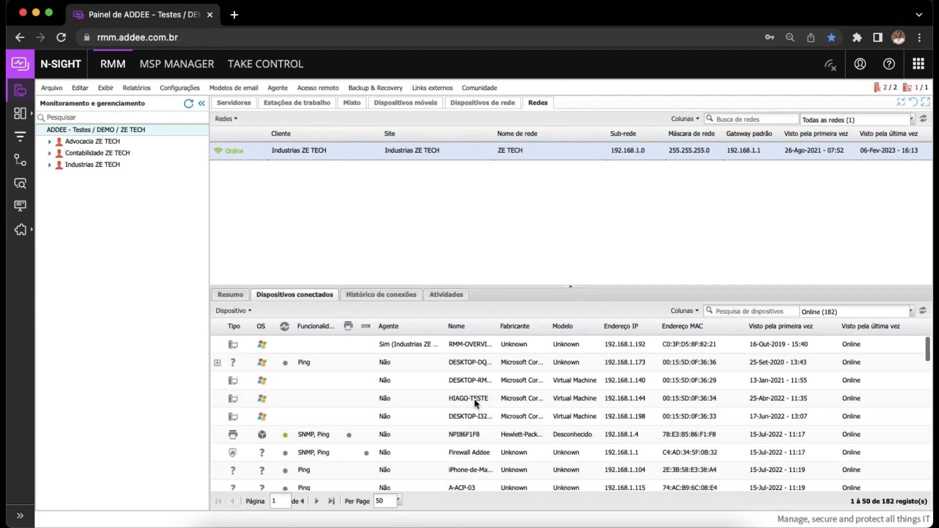
Examine the Hewlett-Packard printer and Firewall Addee entries and the details of the other devices discovered on the ZE TECH network
left_click(426, 434)
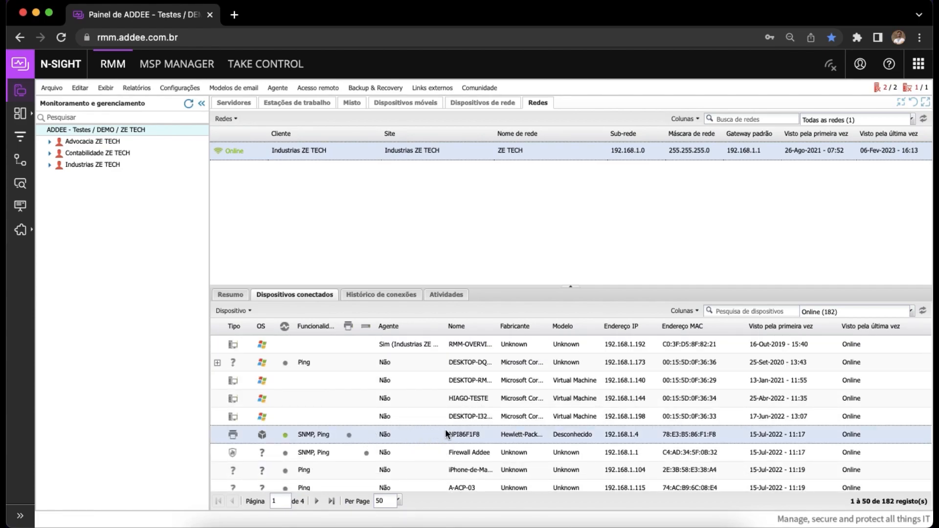
left_click(422, 454)
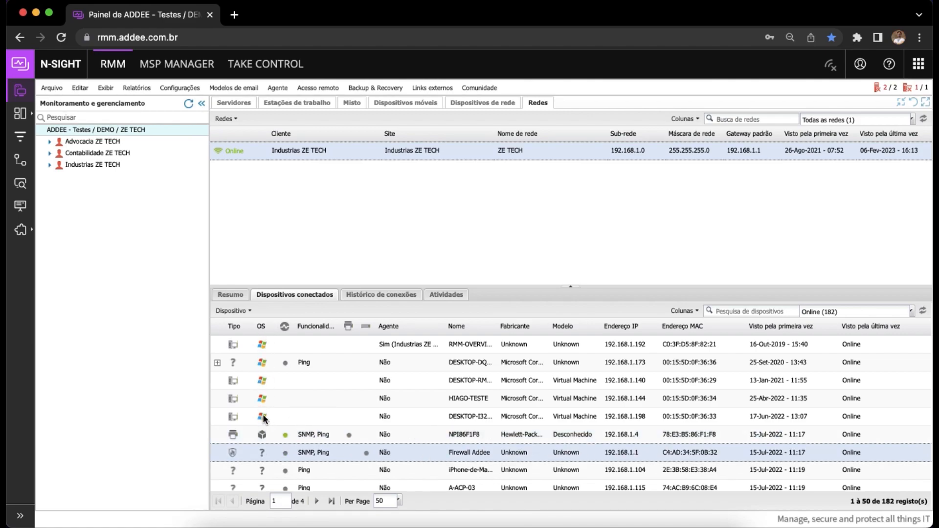
scroll(336, 413, "down", 5)
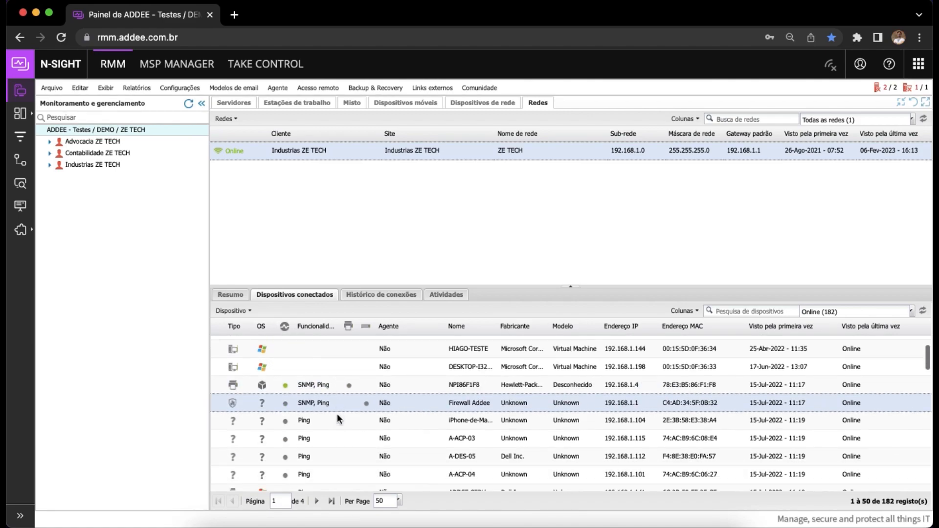
scroll(337, 413, "down", 2)
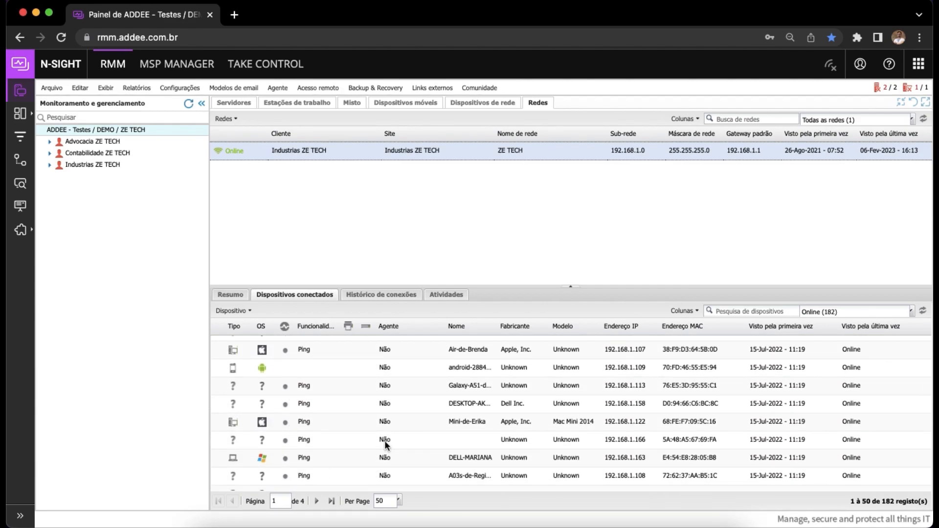
scroll(400, 402, "down", 3)
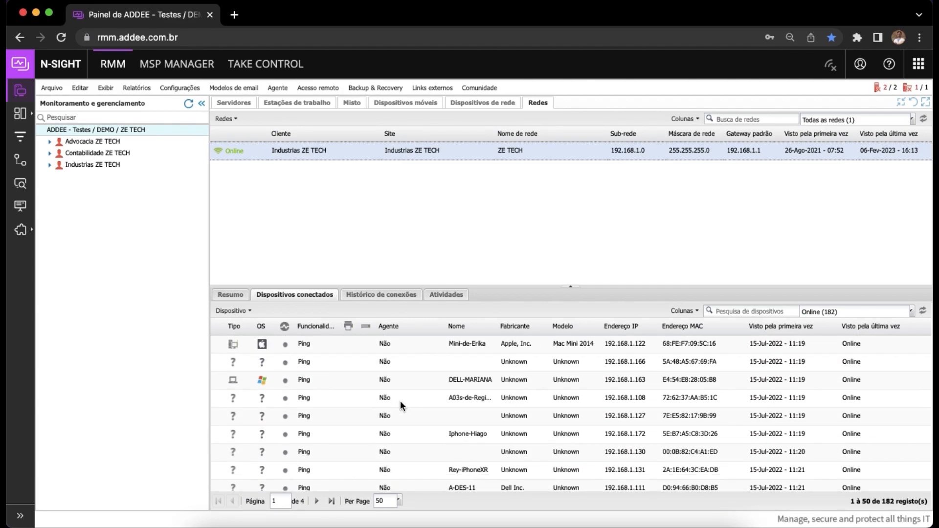
scroll(400, 402, "down", 4)
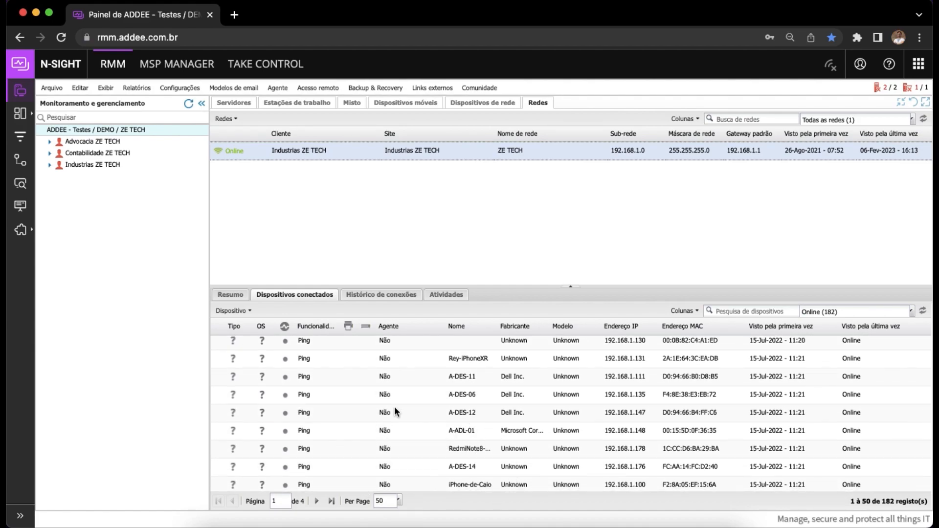
scroll(394, 407, "up", 5)
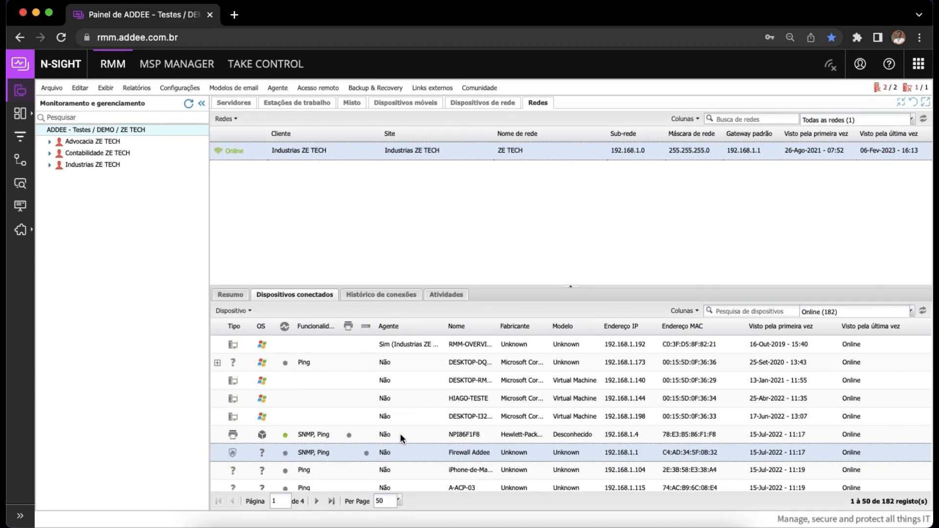
Widen the Funcionalidades column in the connected devices list, check the Hewlett-Packard printer's available device actions, and return to the network summary
left_click(400, 434)
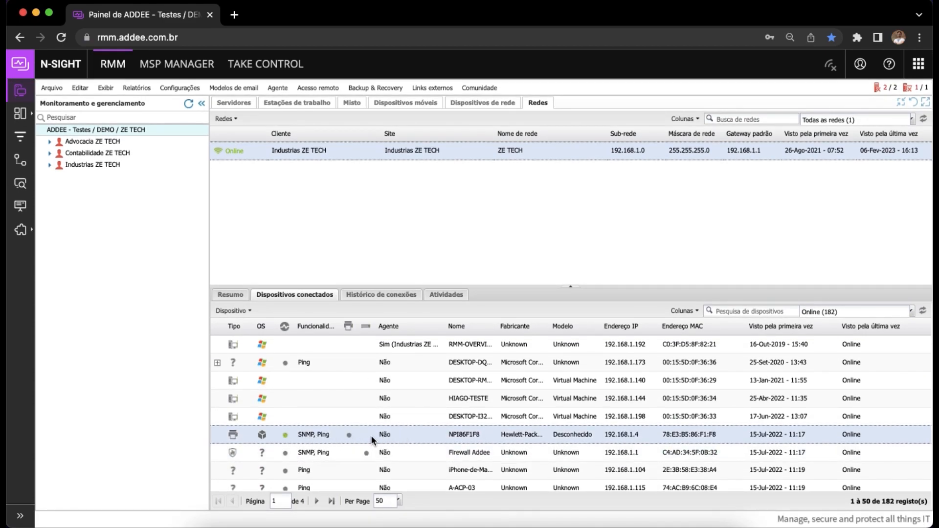
left_click_drag(341, 325, 376, 325)
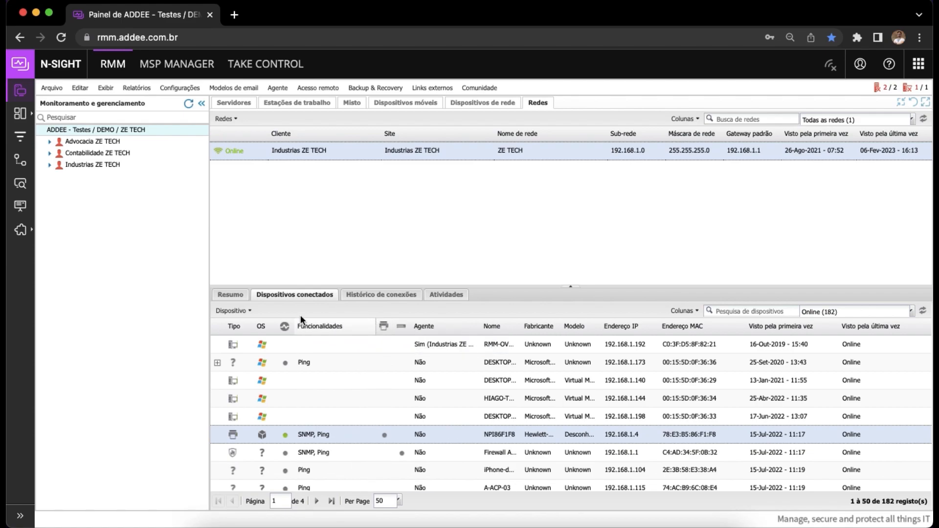
right_click(353, 435)
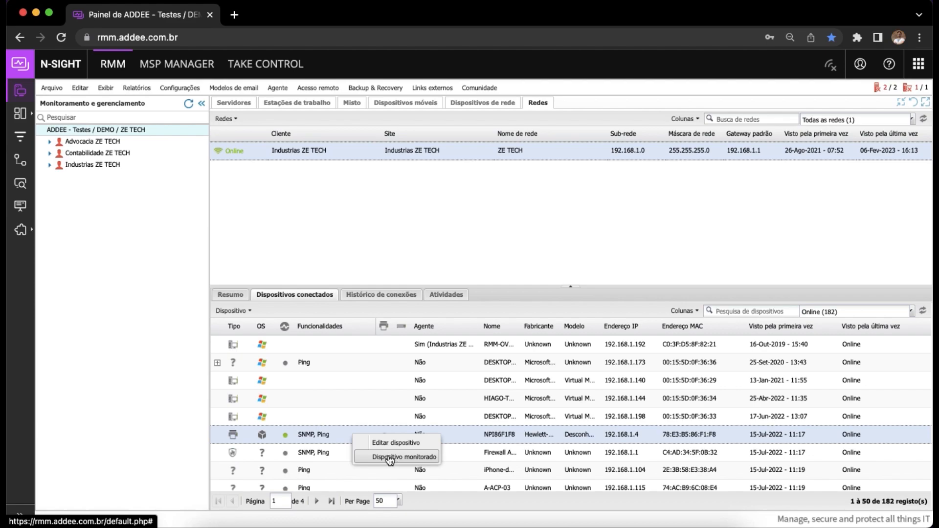
left_click(336, 434)
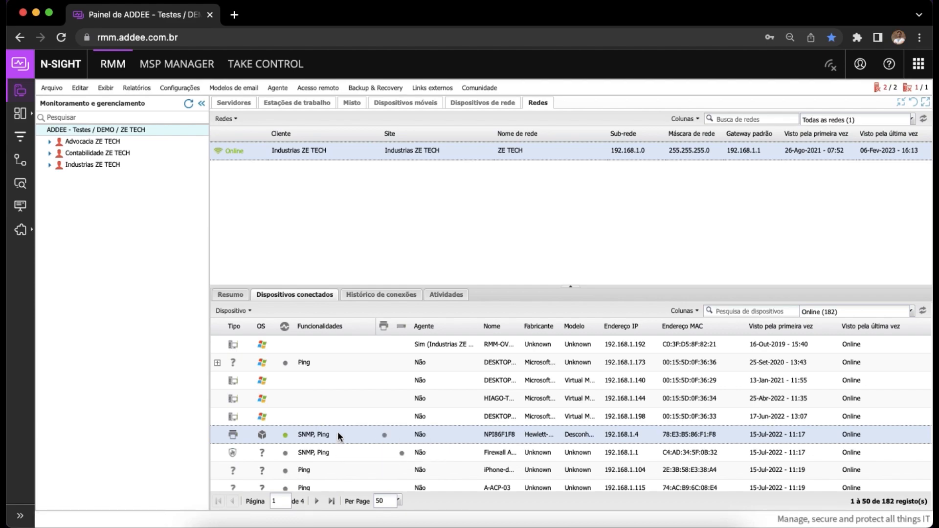
left_click(241, 296)
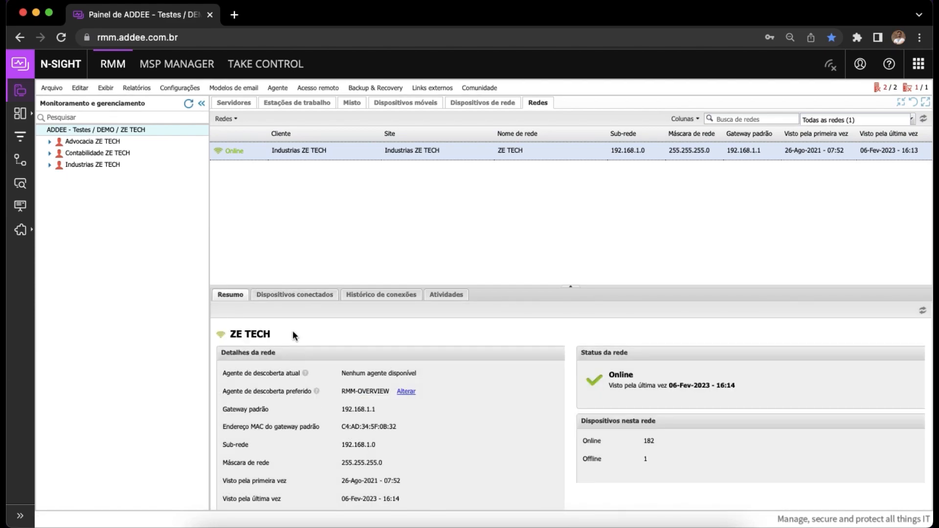
Review the monitored Hewlett-Packard printer's checks, the check types that can be added to it, and its remote control options
left_click(490, 107)
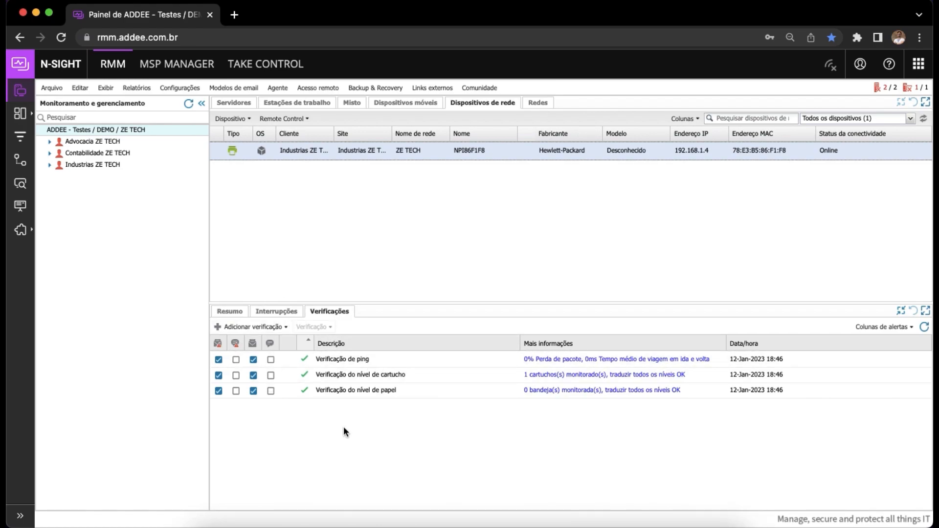
left_click(282, 331)
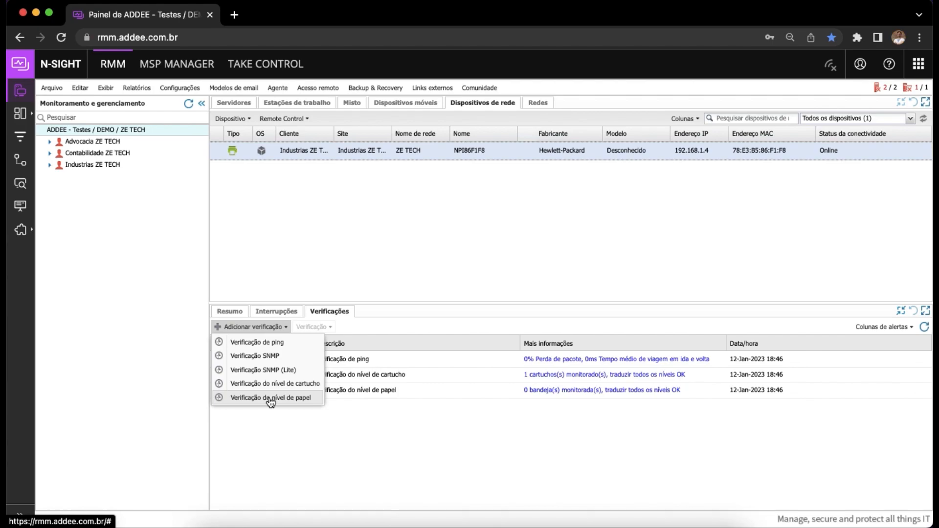
left_click(369, 451)
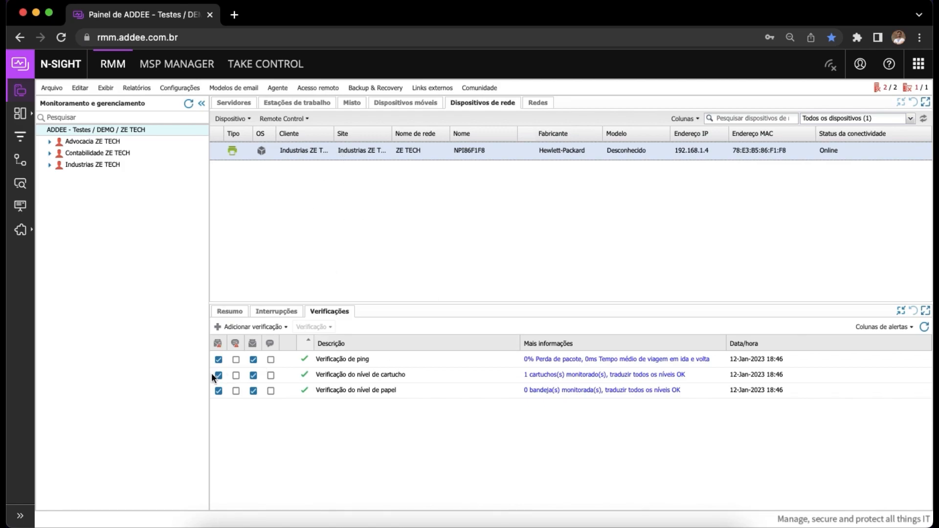
left_click(263, 327)
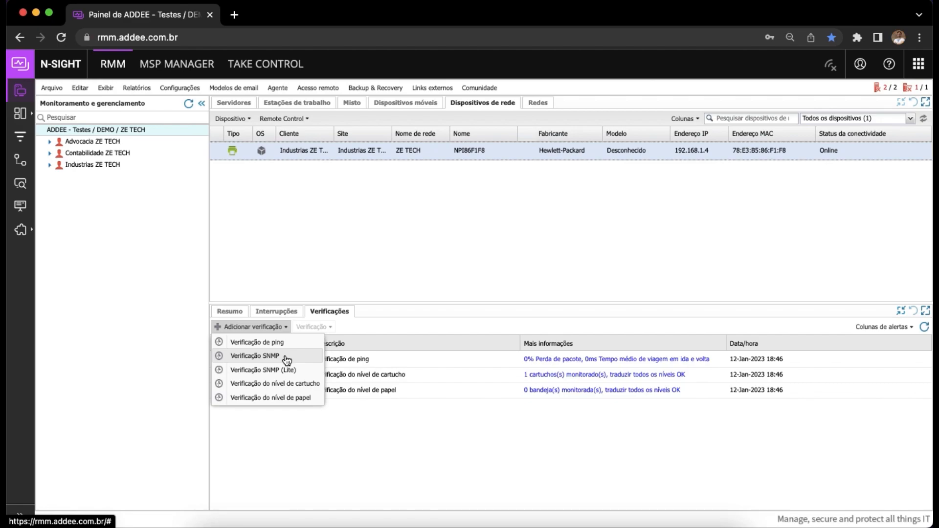
left_click(441, 448)
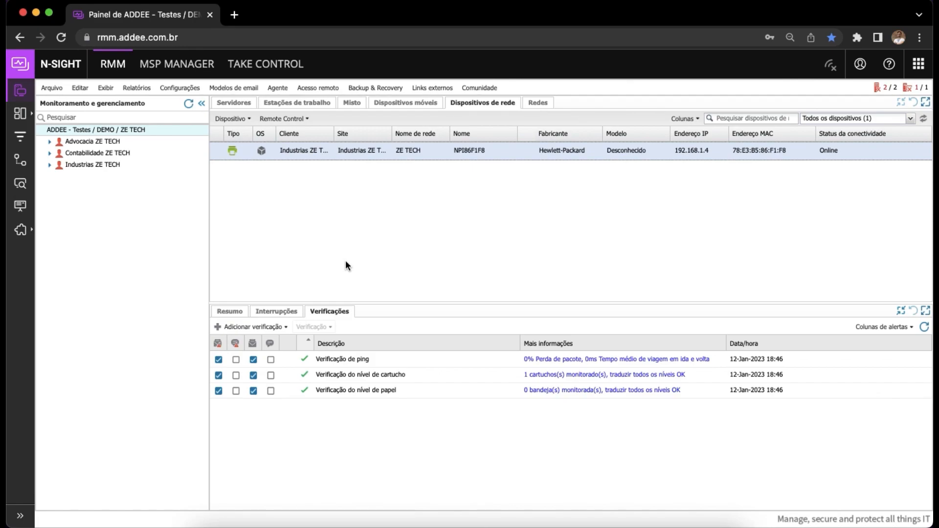
left_click(285, 121)
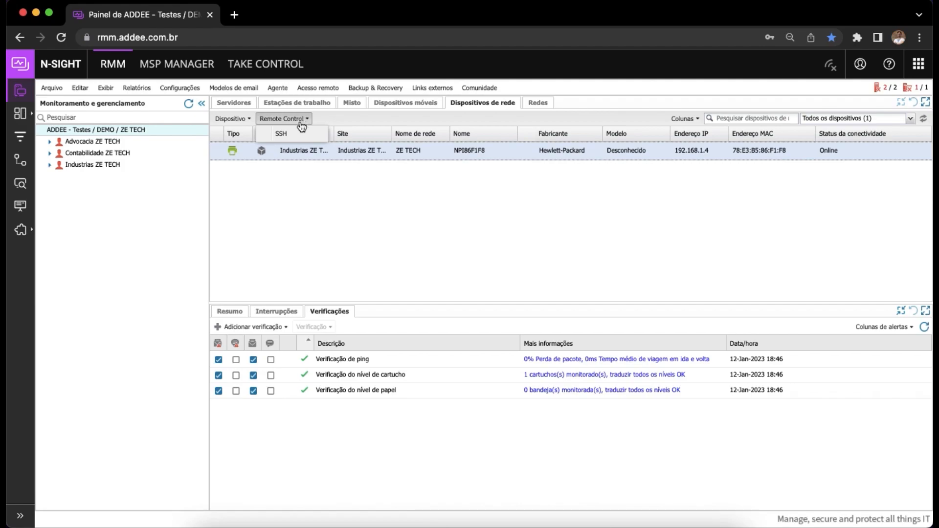
left_click(289, 138)
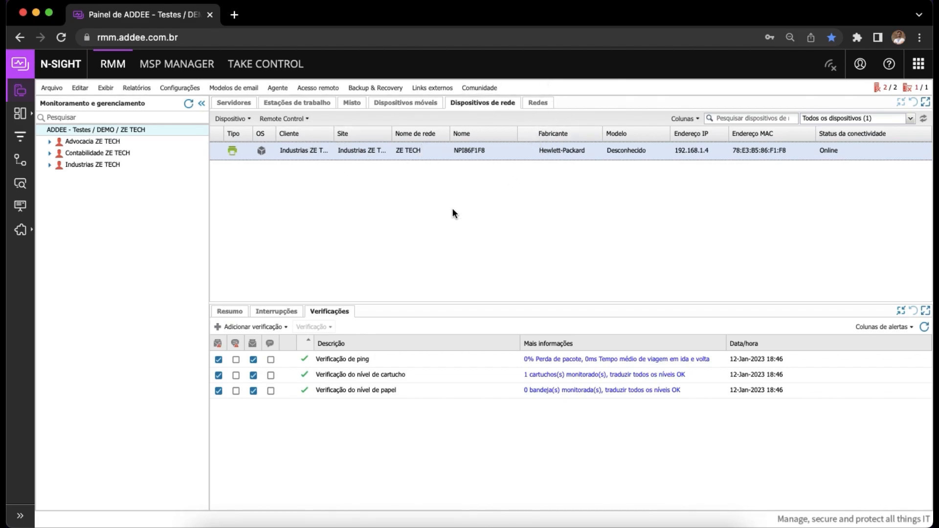
Review the managed antivirus threats, scans, quarantine and quarantine actions for the RMM-OVERVIEW workstation
left_click(286, 105)
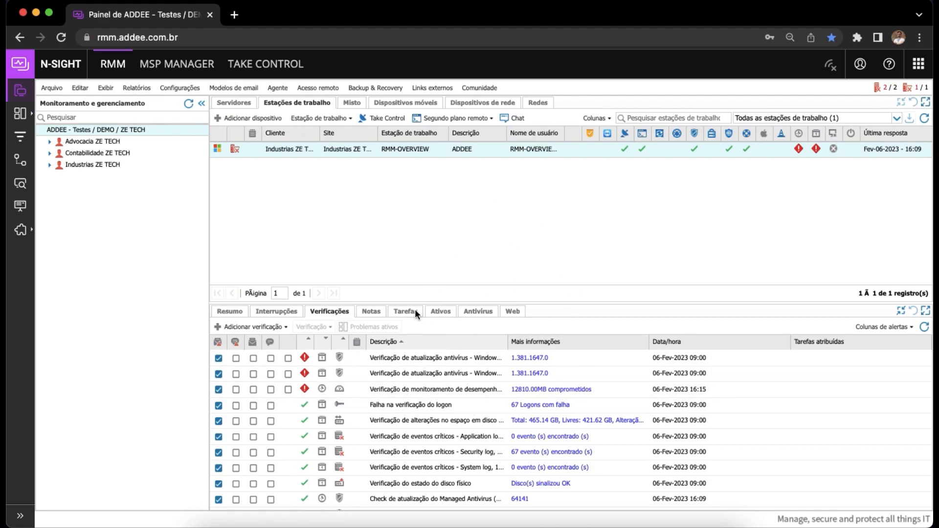
left_click(472, 317)
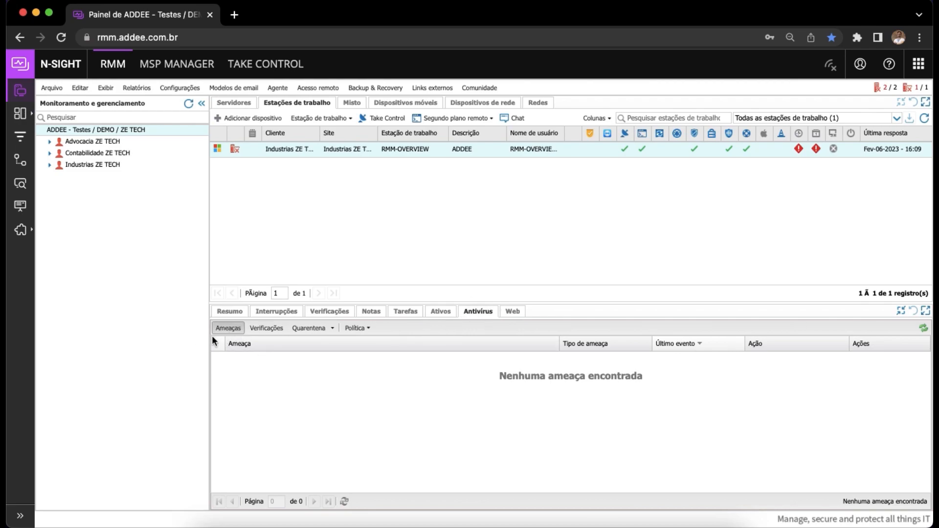
left_click(266, 327)
scroll(312, 418, "down", 3)
scroll(312, 418, "up", 3)
left_click(304, 328)
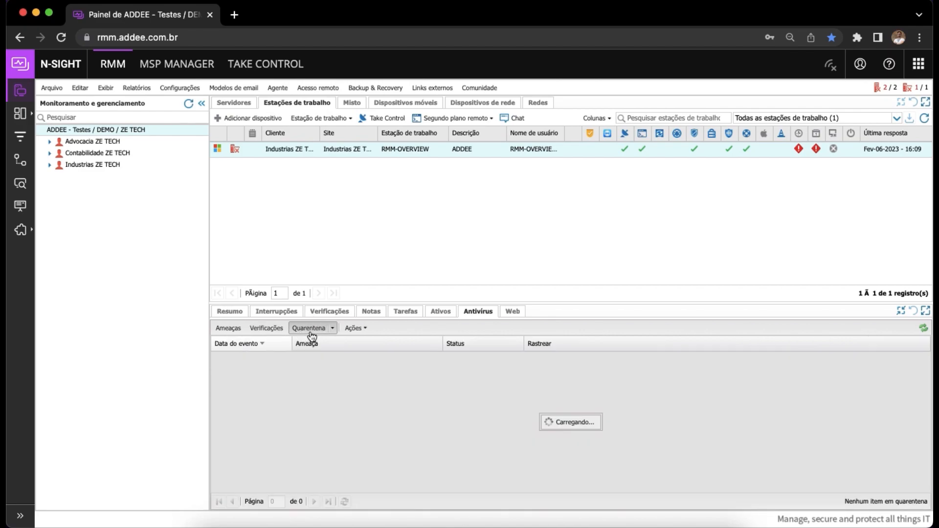
left_click(362, 328)
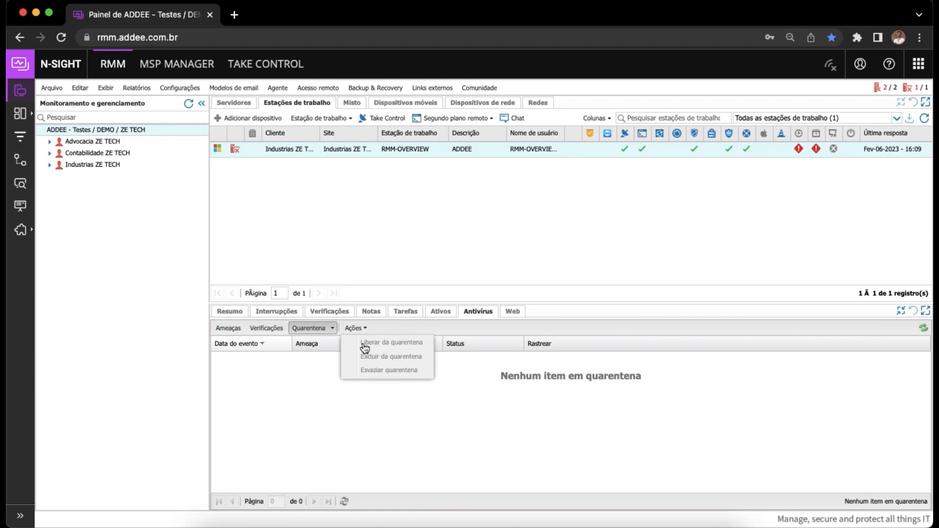
left_click(317, 414)
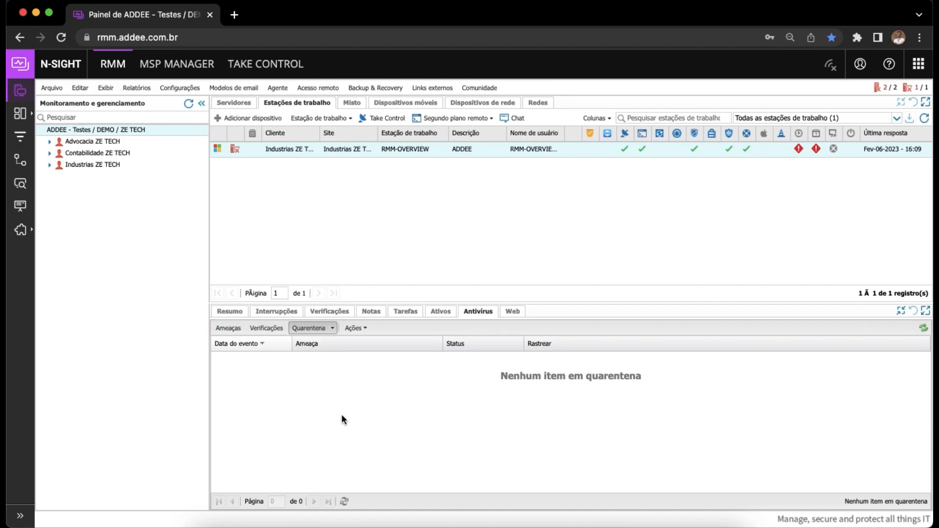
left_click(231, 329)
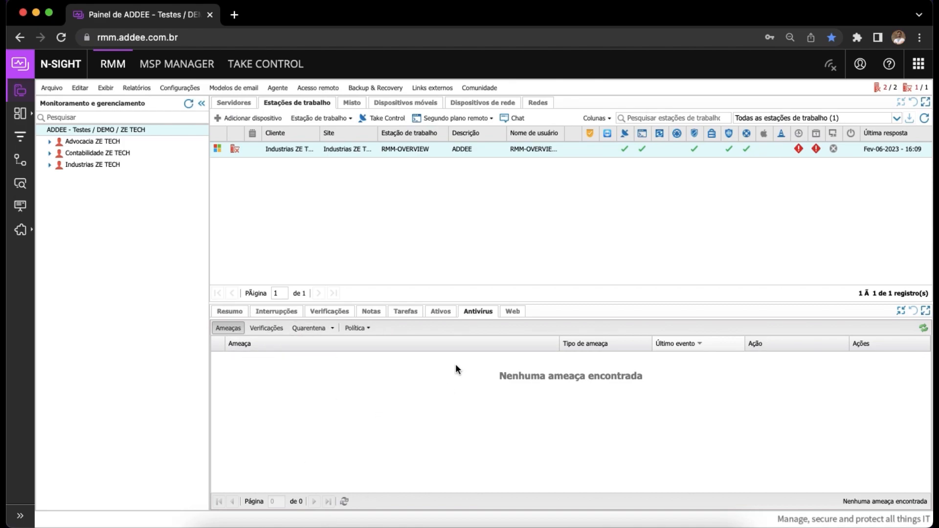
Look through the available managed antivirus reports and briefly view the workstation's web protection data before returning to its antivirus threats
left_click(132, 90)
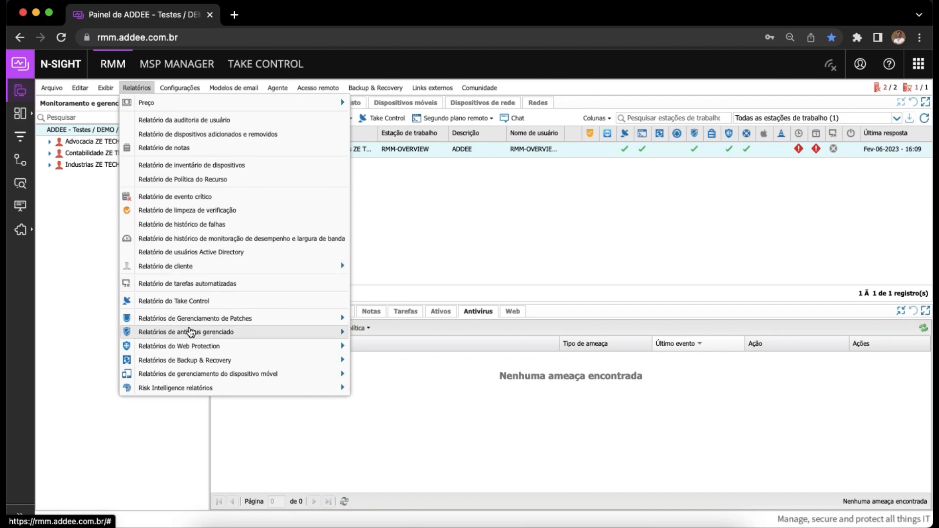
mouse_move(211, 332)
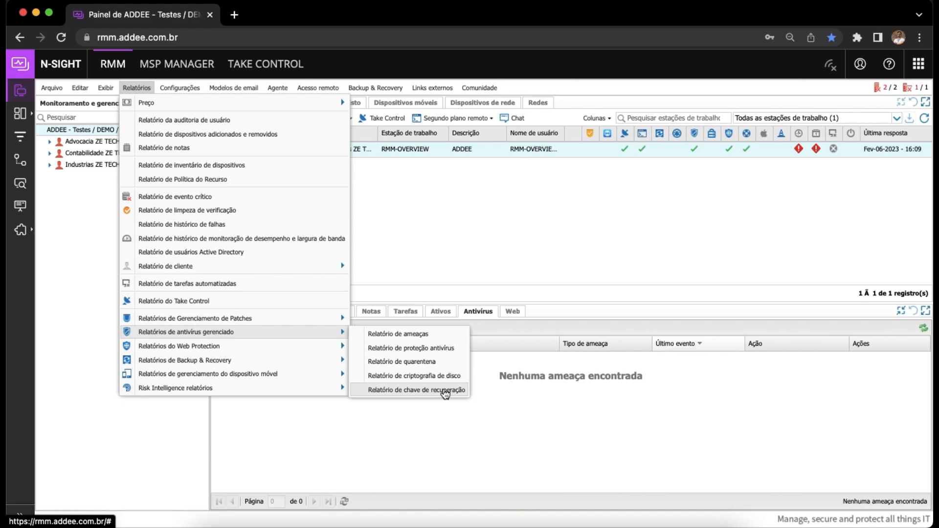
left_click(548, 250)
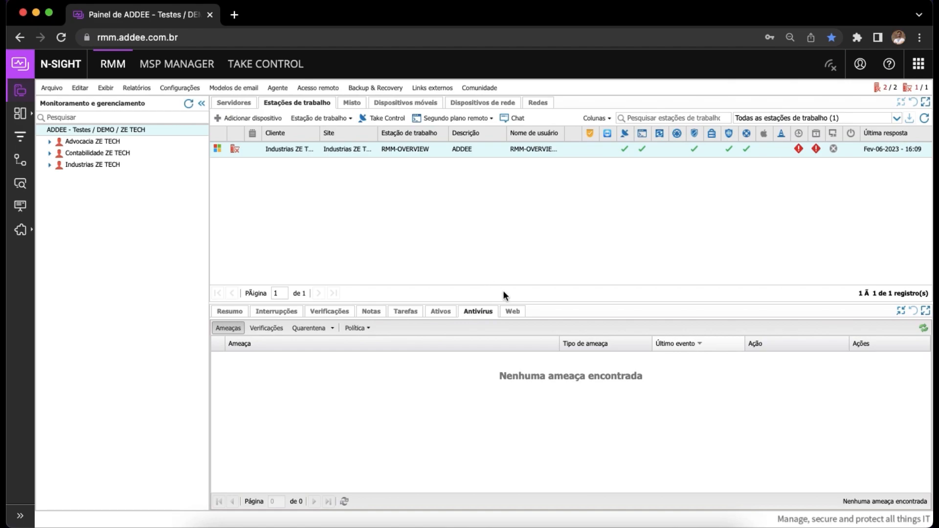
left_click(513, 312)
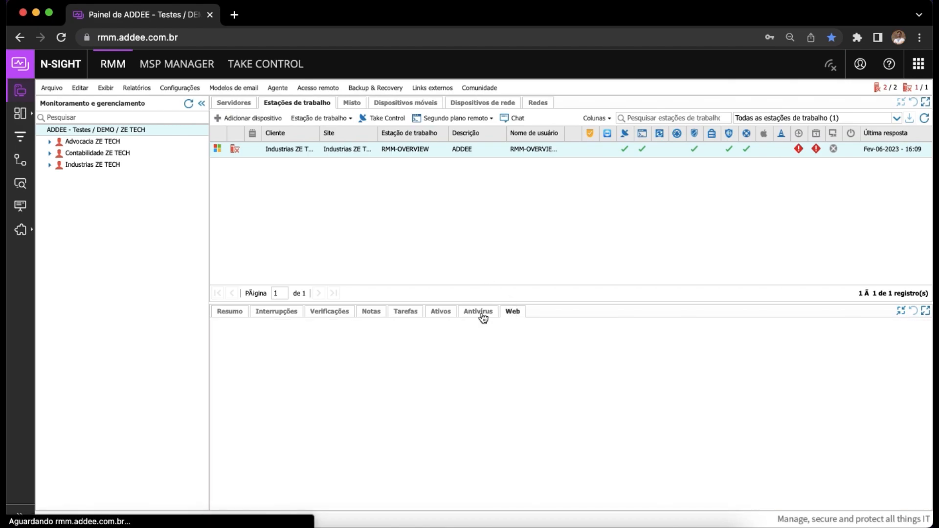
left_click(480, 314)
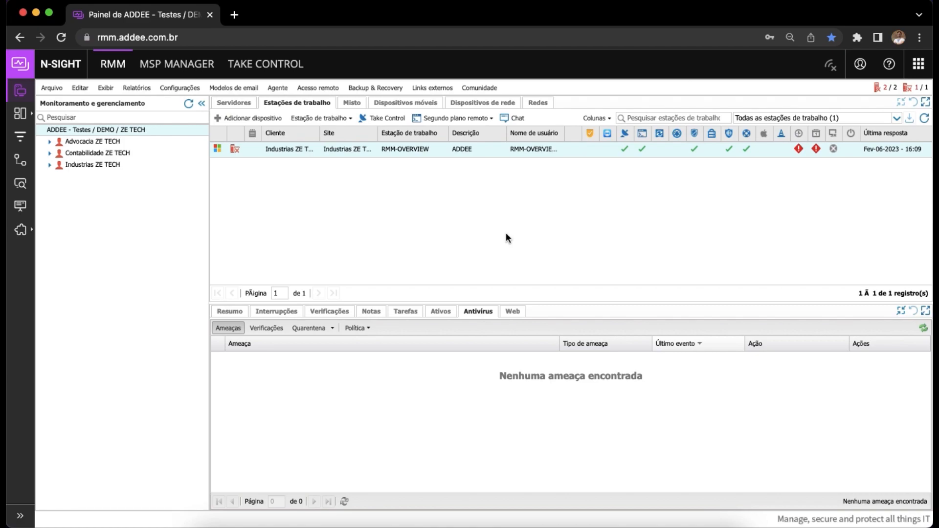
left_click(180, 88)
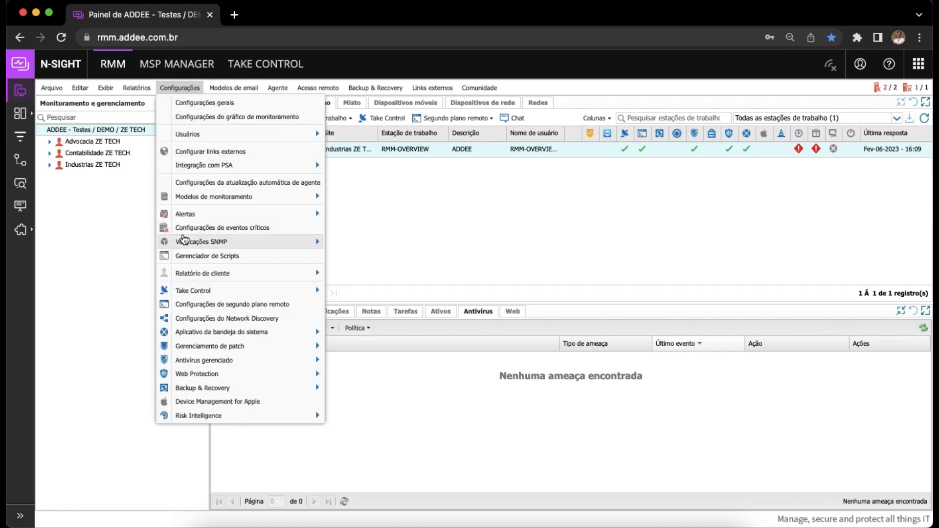
mouse_move(195, 375)
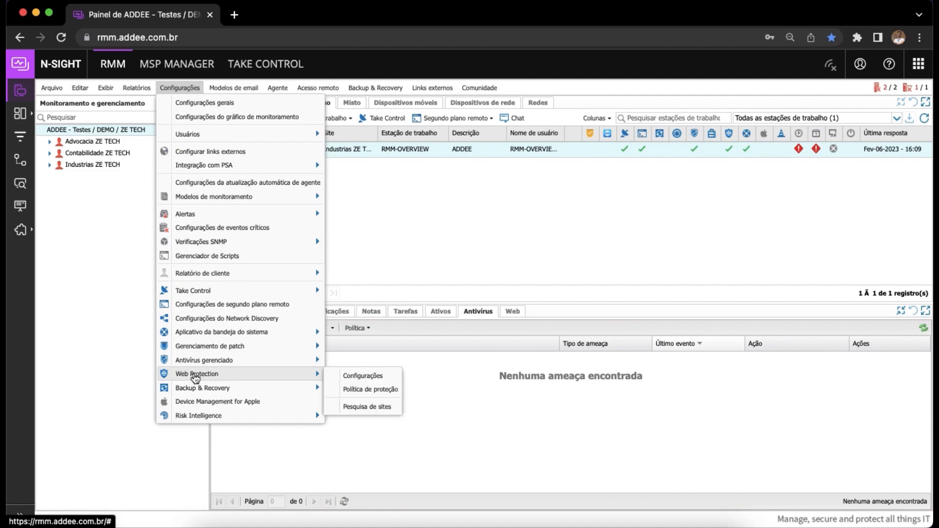
left_click(359, 407)
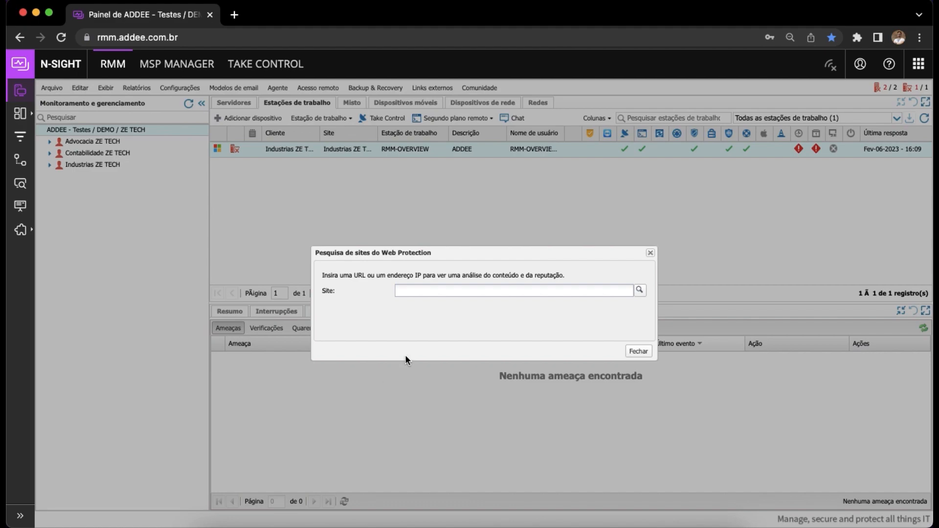
left_click(407, 293)
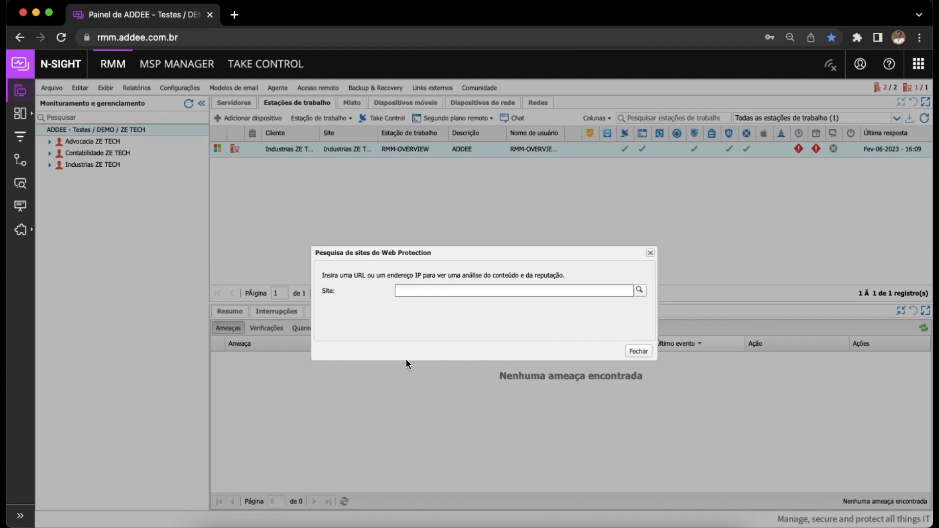
type("www.addee.com.br")
key("Return")
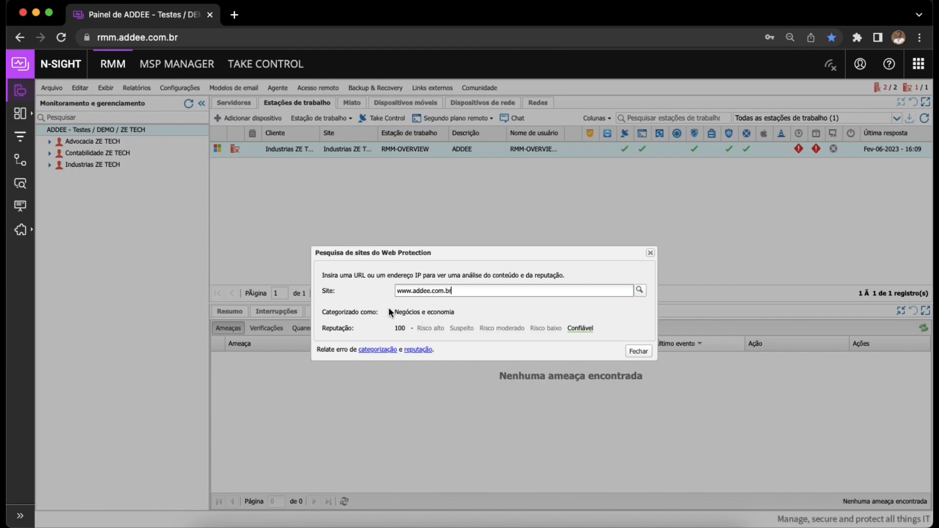
Examine the category and reputation score returned for the searched site, and close the Web Protection site search
left_click_drag(395, 313, 461, 315)
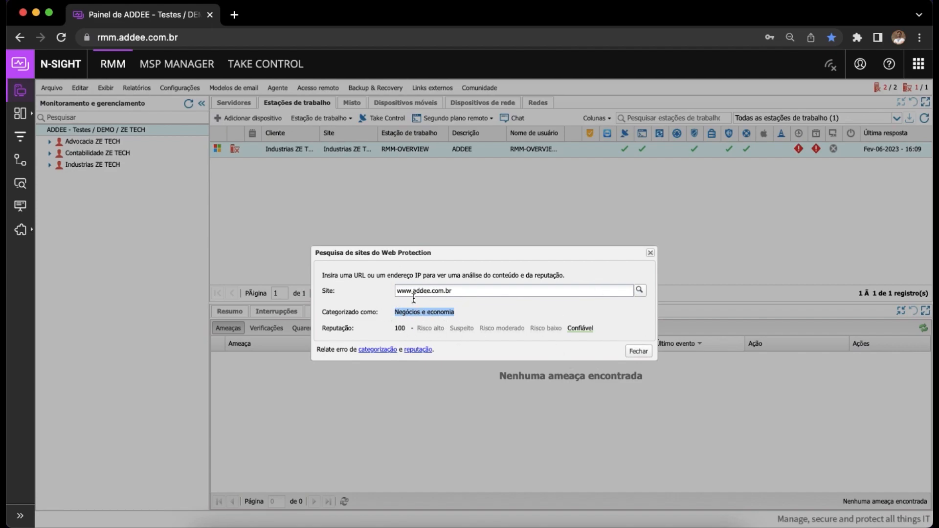
left_click(420, 314)
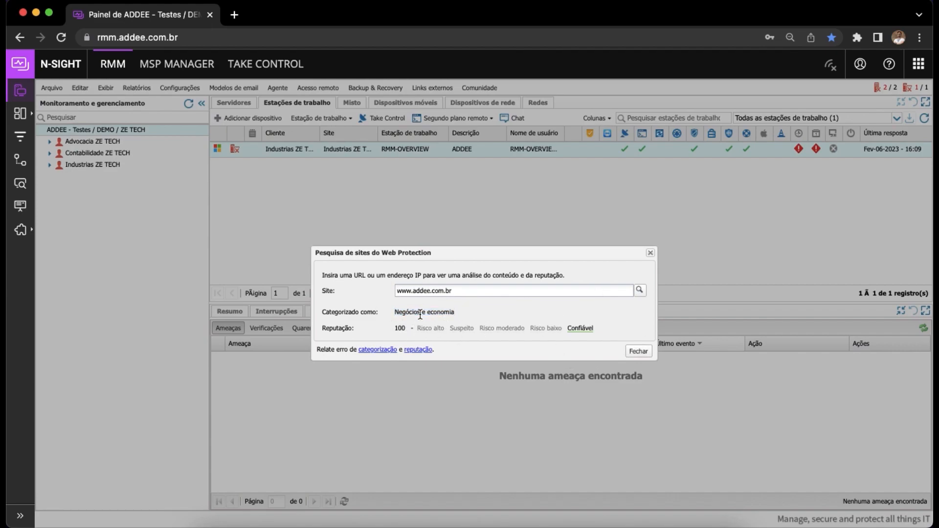
double_click(398, 329)
left_click(640, 352)
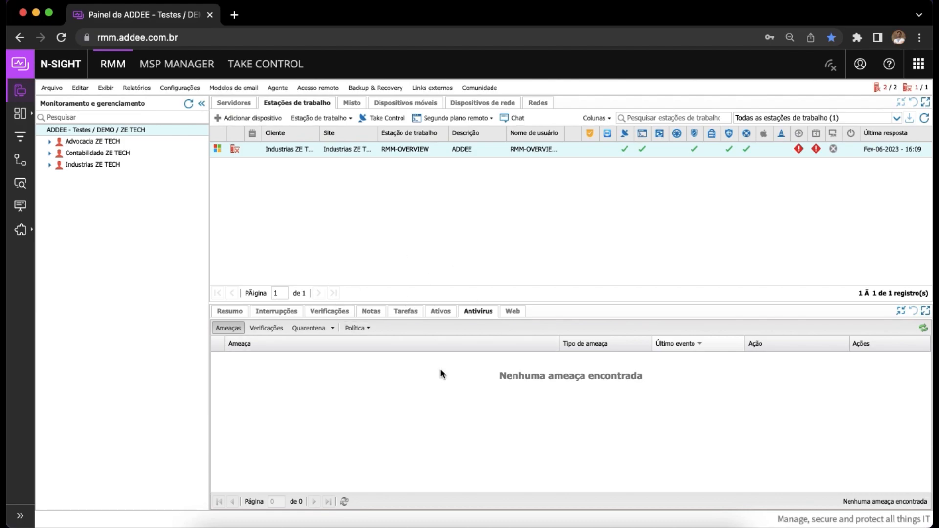
Review the RMM-OVERVIEW workstation's web protection activity by day and by site
left_click(518, 312)
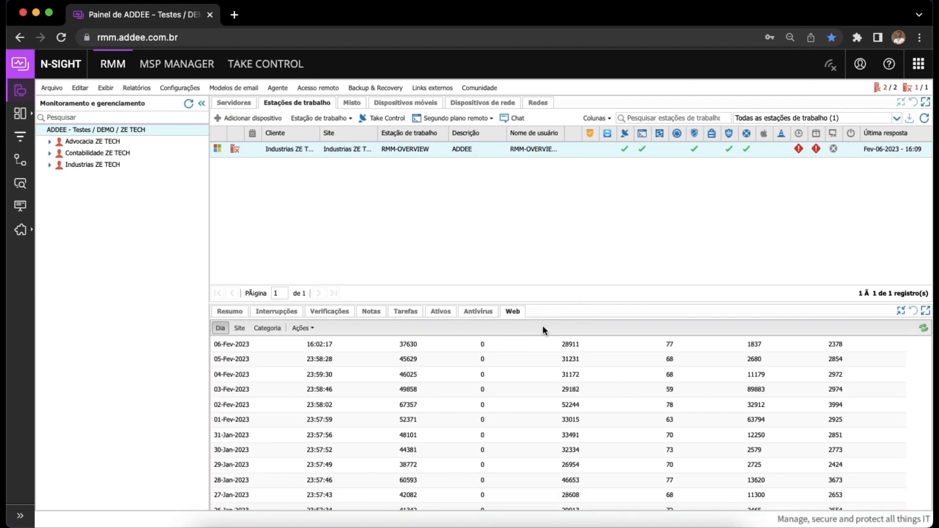
scroll(270, 350, "down", 6)
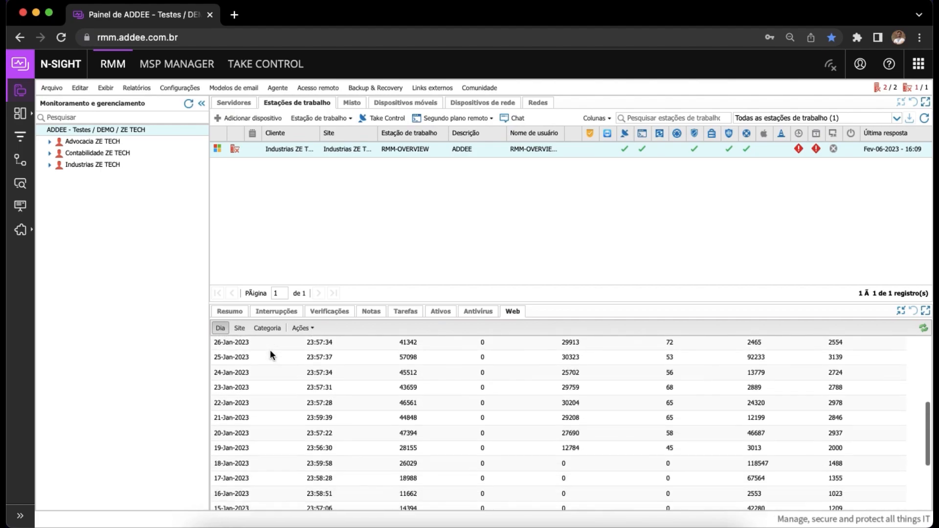
scroll(270, 350, "up", 6)
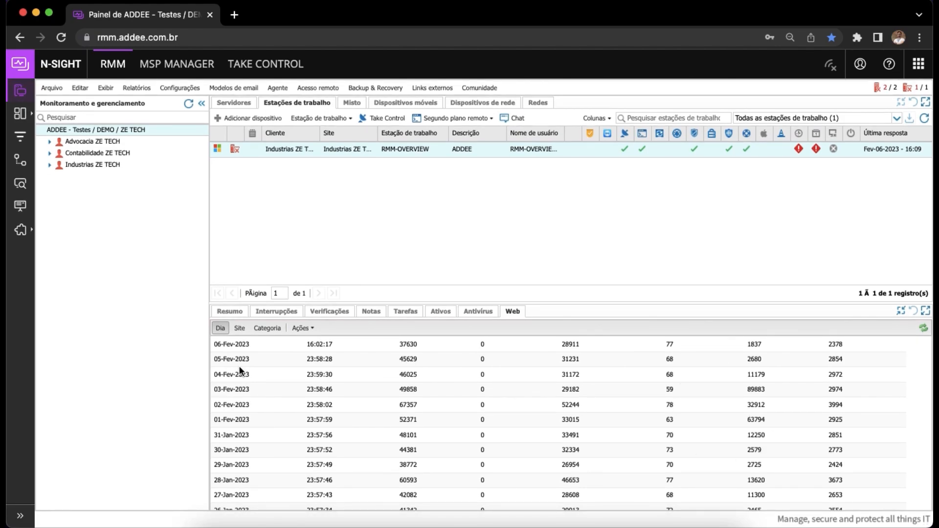
left_click(239, 327)
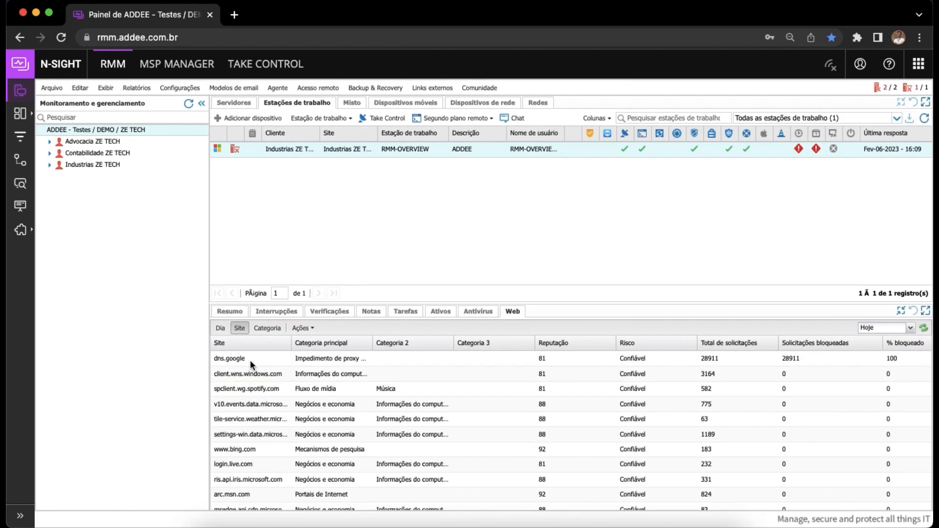
Examine the workstation's web requests per site and per category, and return to the daily breakdown
scroll(248, 396, "down", 10)
scroll(483, 365, "up", 10)
scroll(264, 419, "down", 5)
scroll(264, 420, "up", 5)
left_click(260, 334)
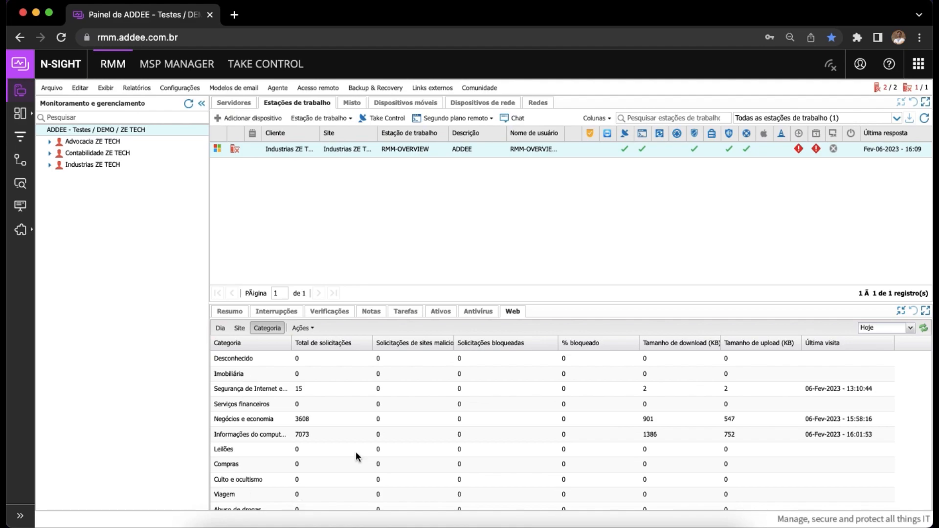
scroll(541, 381, "down", 10)
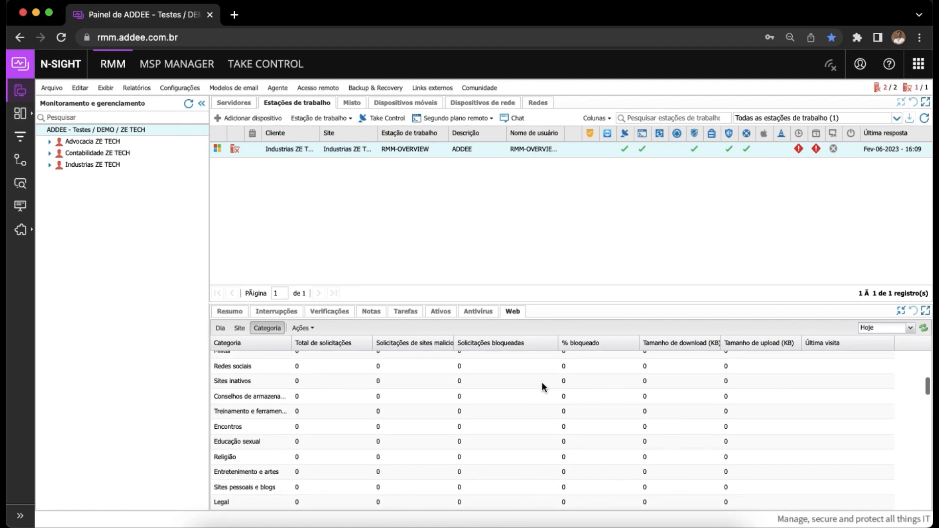
scroll(542, 382, "up", 10)
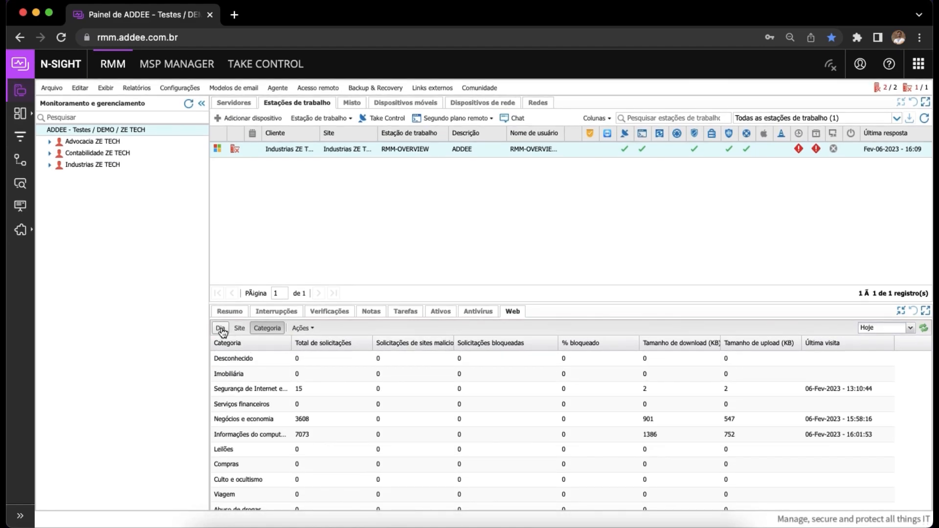
left_click(221, 328)
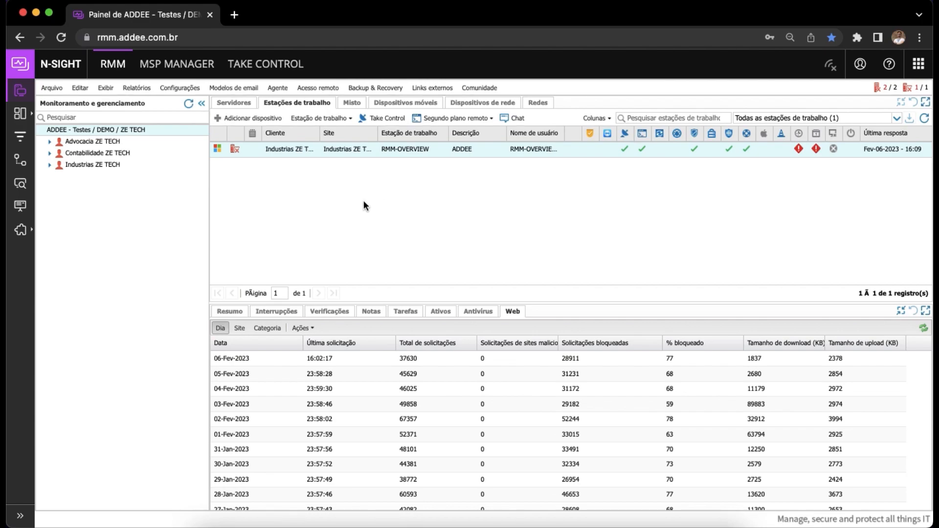
Look over the available Web Protection reports without opening any of them
left_click(137, 88)
mouse_move(198, 348)
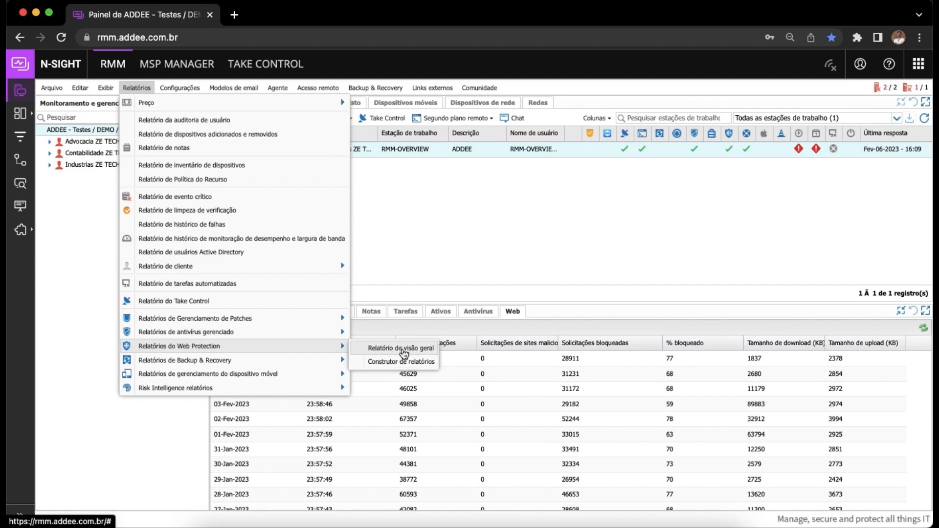
left_click(504, 240)
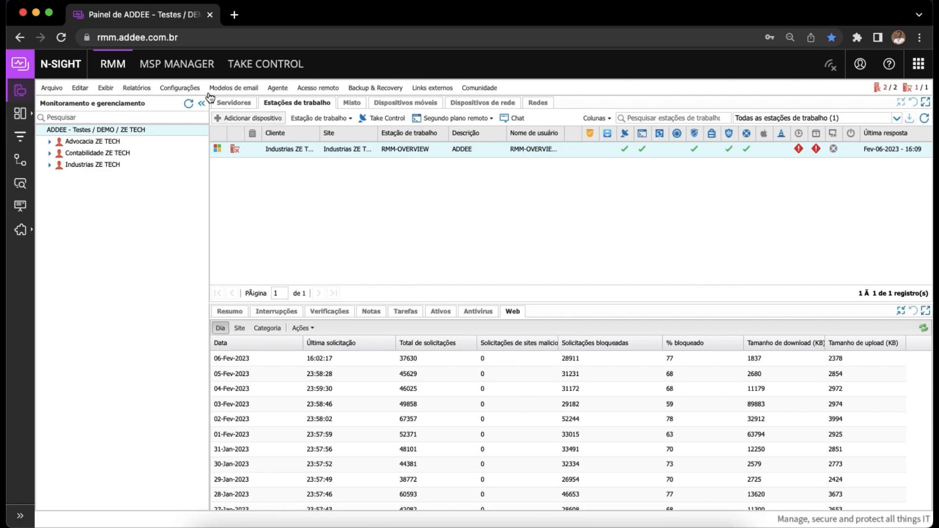
Look over the feature settings that can be configured, including the Risk Intelligence options, without opening any of them
left_click(175, 91)
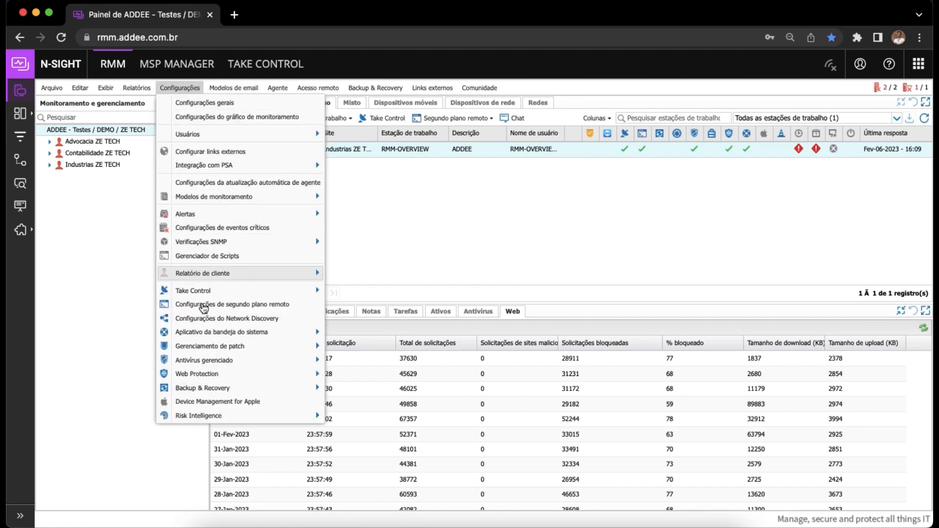
mouse_move(198, 417)
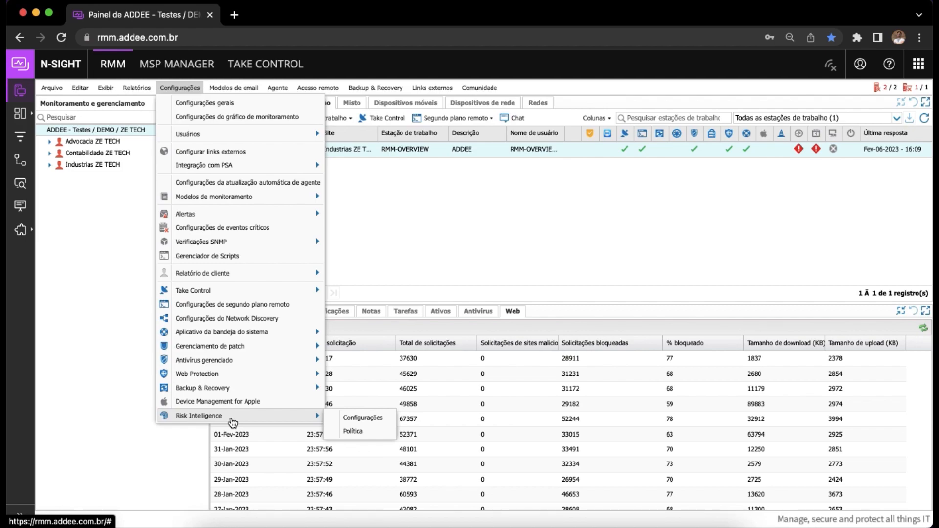
left_click(395, 230)
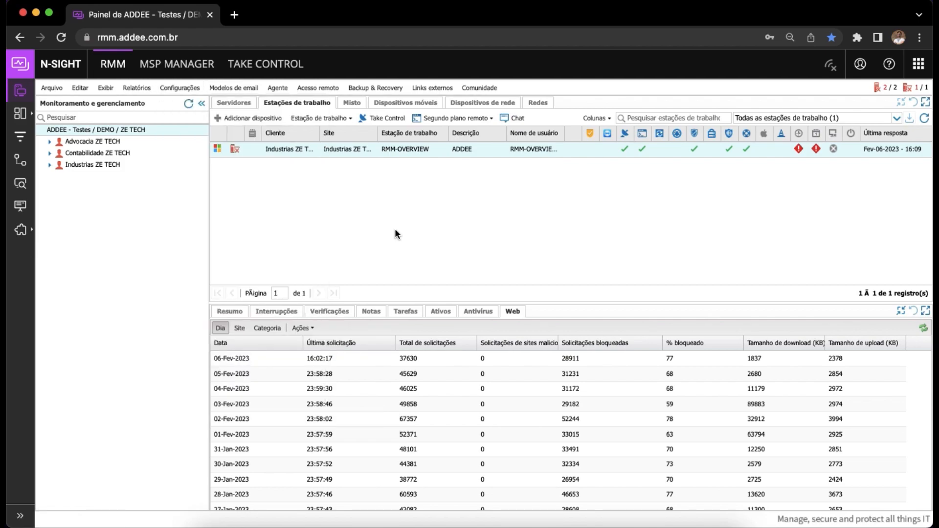